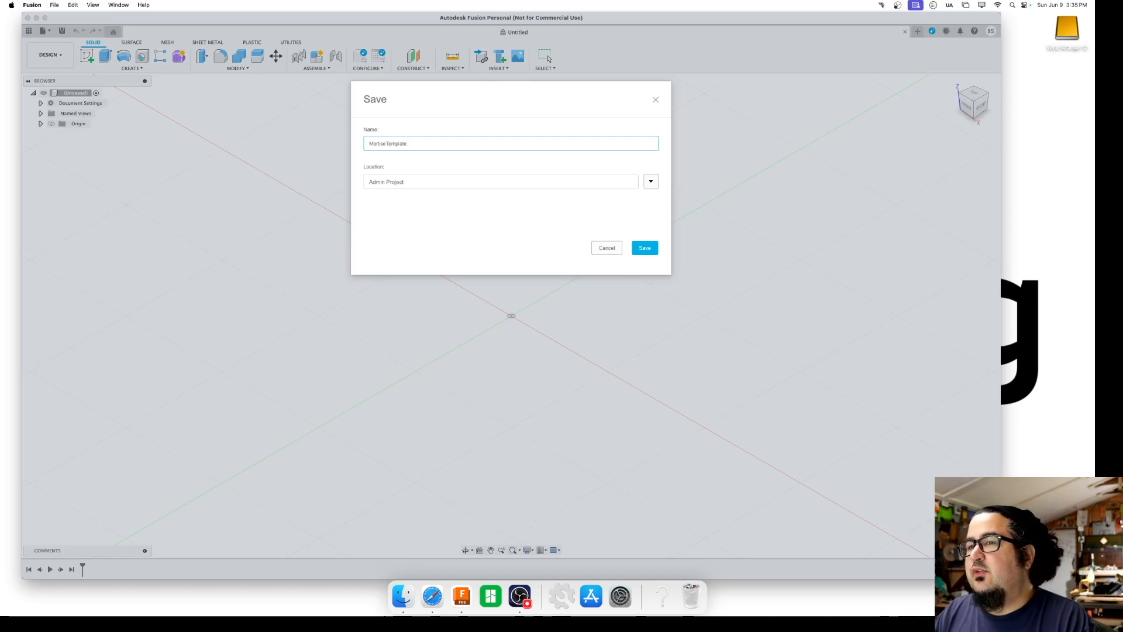
Save the design as MortiseTemplate and create a sketch on the horizontal origin plane
{"action": "key", "text": "Return"}
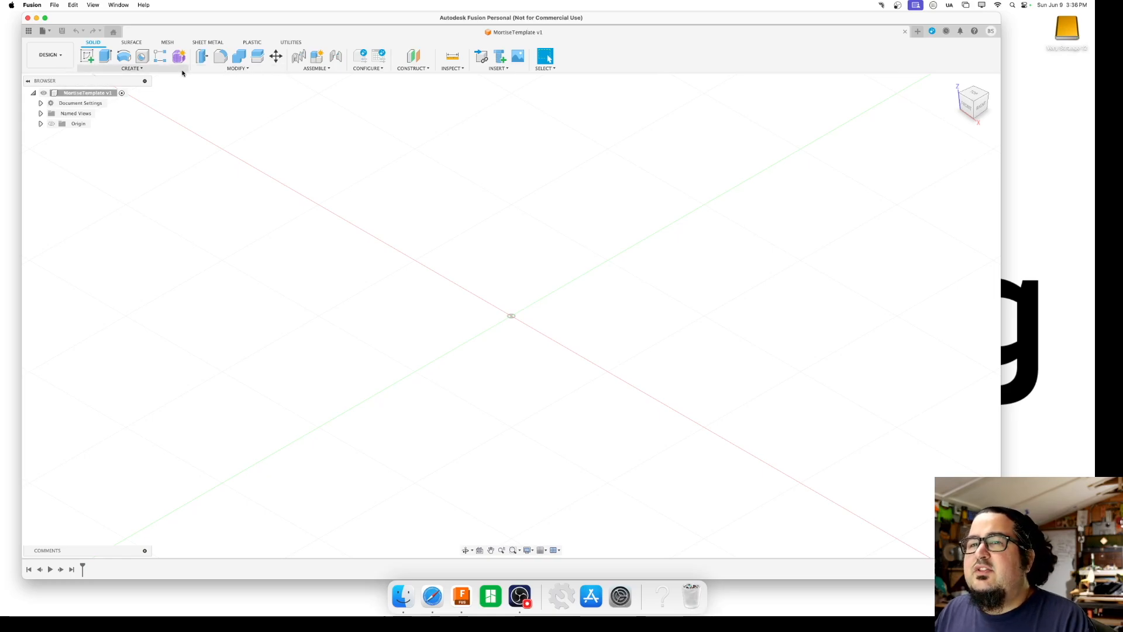
{"action": "left_click", "coordinate": [87, 56]}
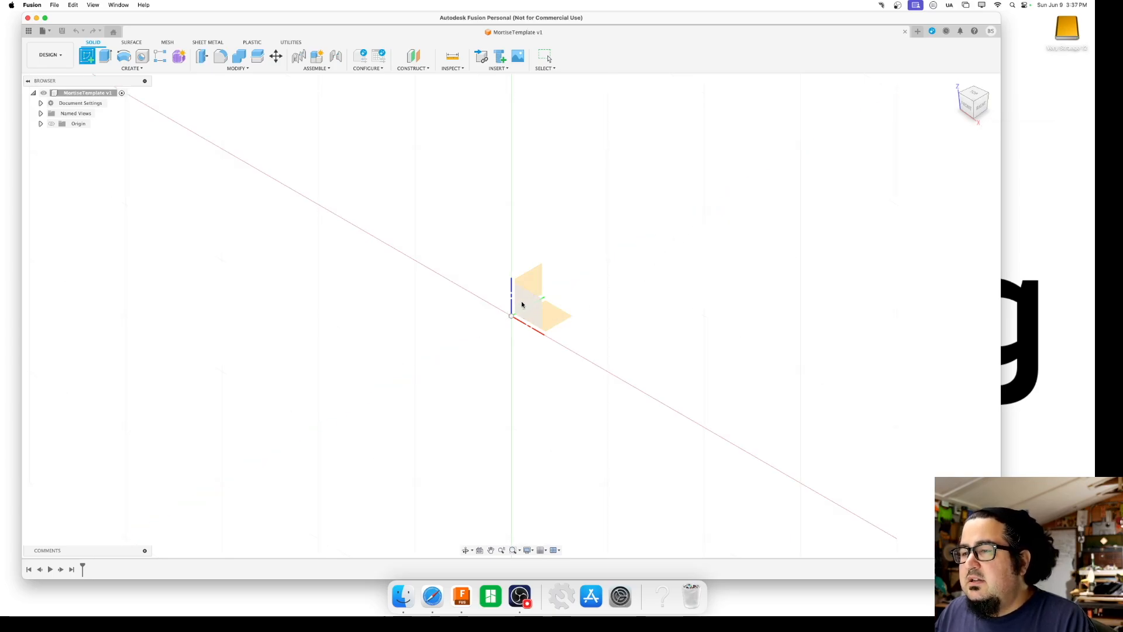
{"action": "left_click", "coordinate": [560, 318]}
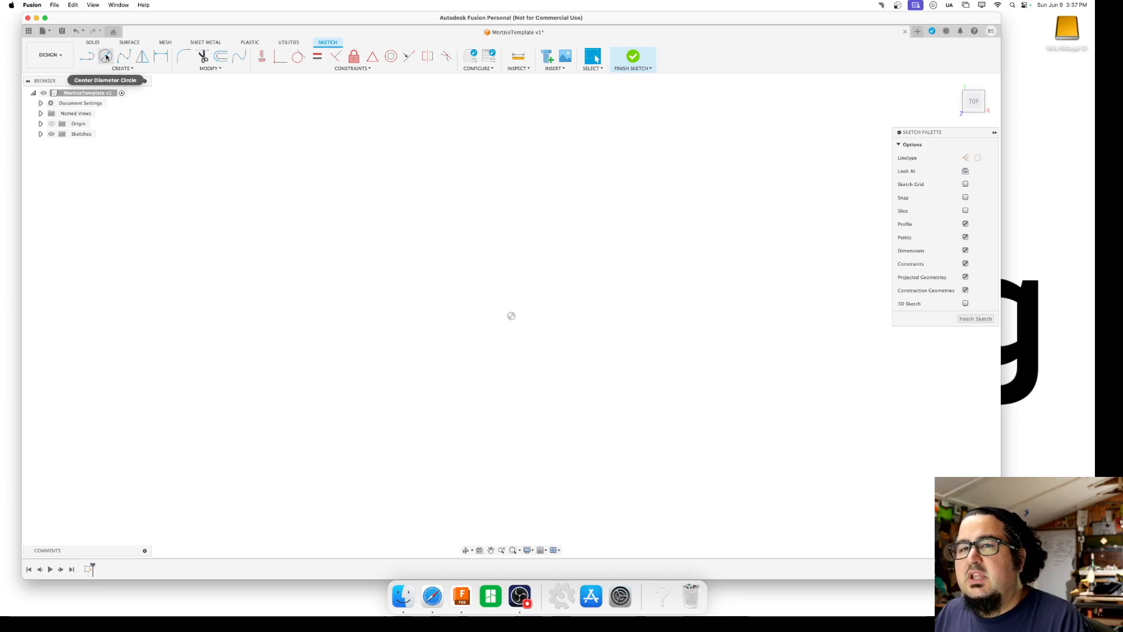
Sketch a two-point rectangle around the origin and a second one about 111 mm wide enclosing it
{"action": "left_click", "coordinate": [123, 68]}
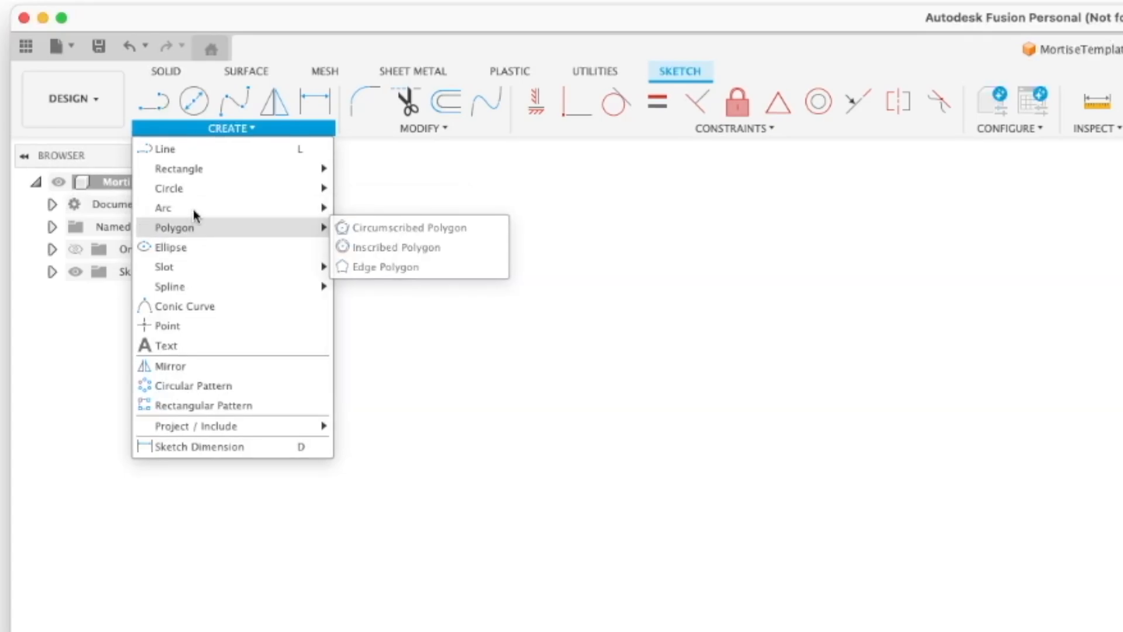
{"action": "mouse_move", "coordinate": [198, 171]}
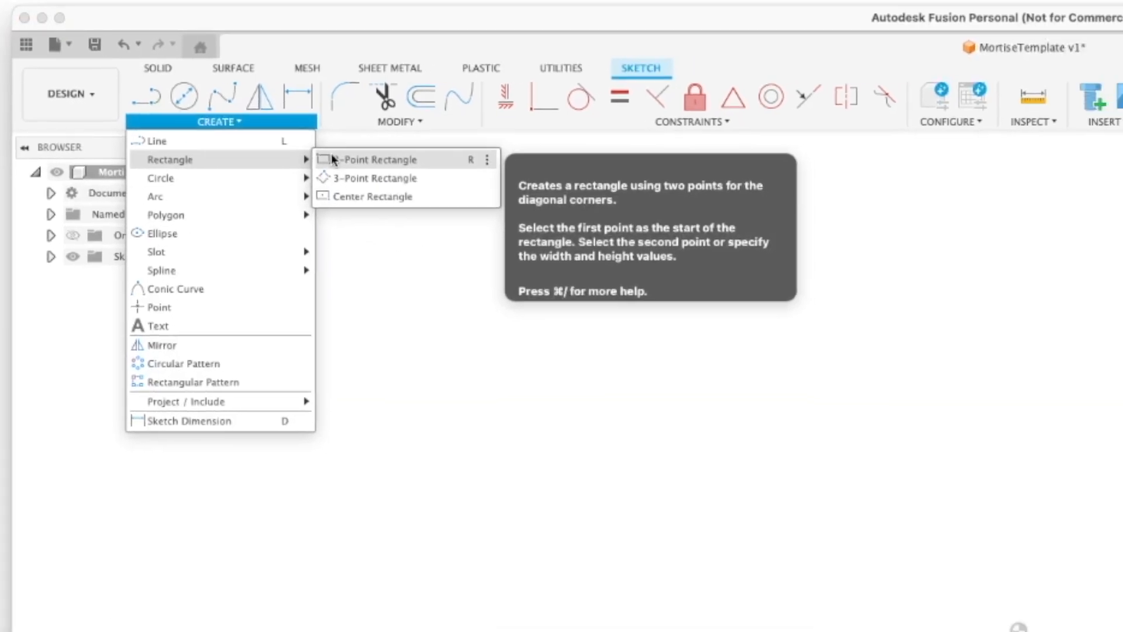
{"action": "left_click", "coordinate": [345, 157]}
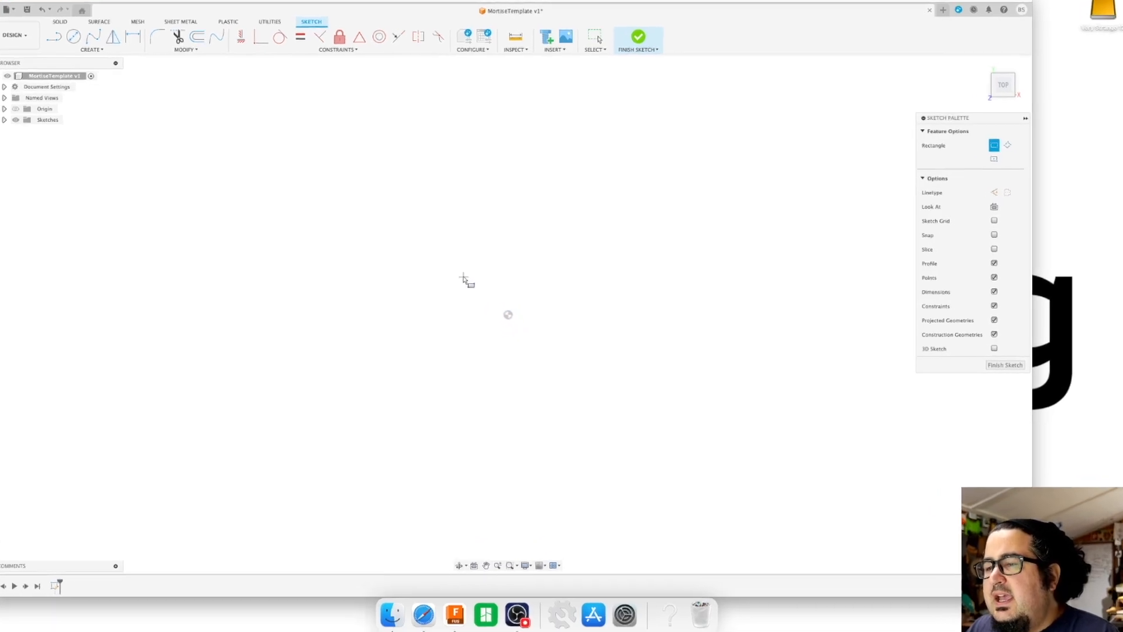
{"action": "left_click", "coordinate": [464, 280]}
{"action": "left_click", "coordinate": [632, 375]}
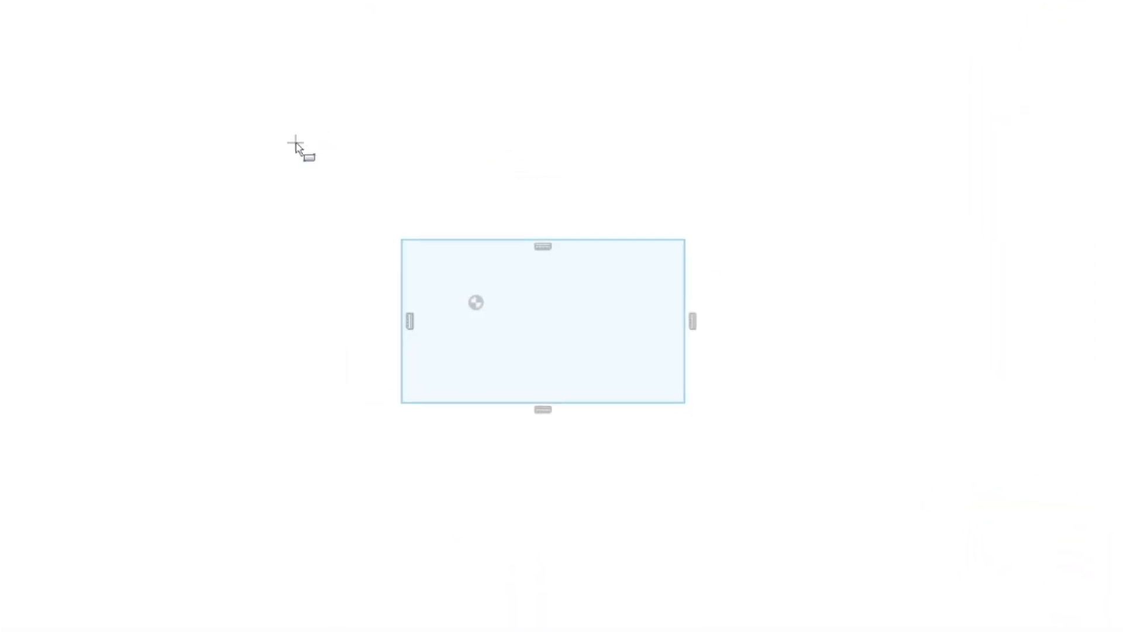
{"action": "left_click", "coordinate": [304, 151]}
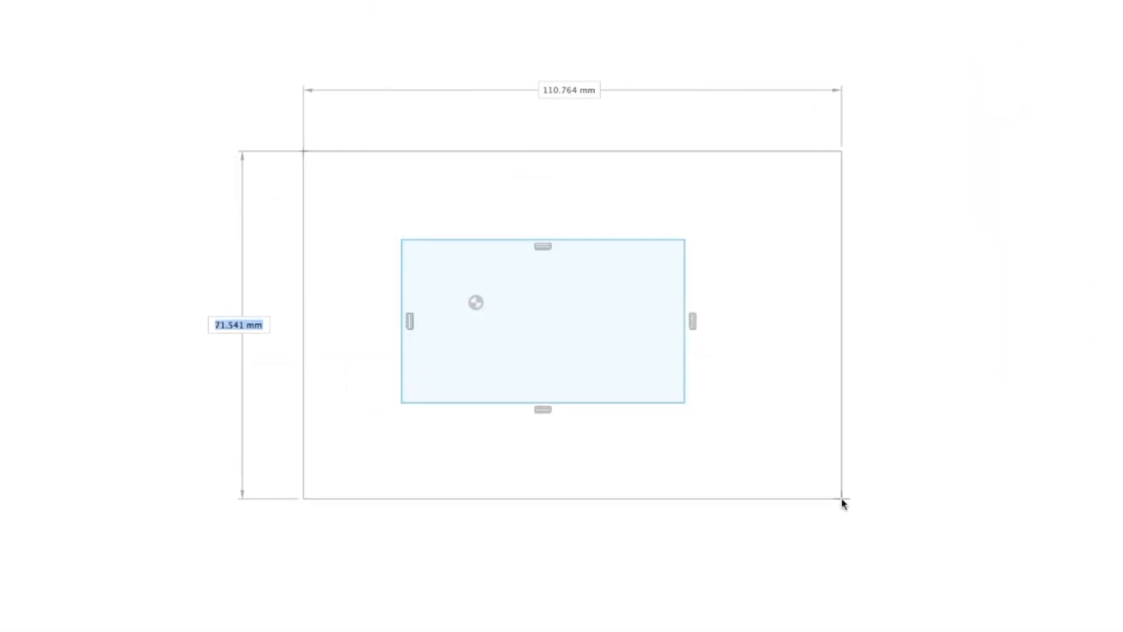
{"action": "left_click", "coordinate": [842, 550]}
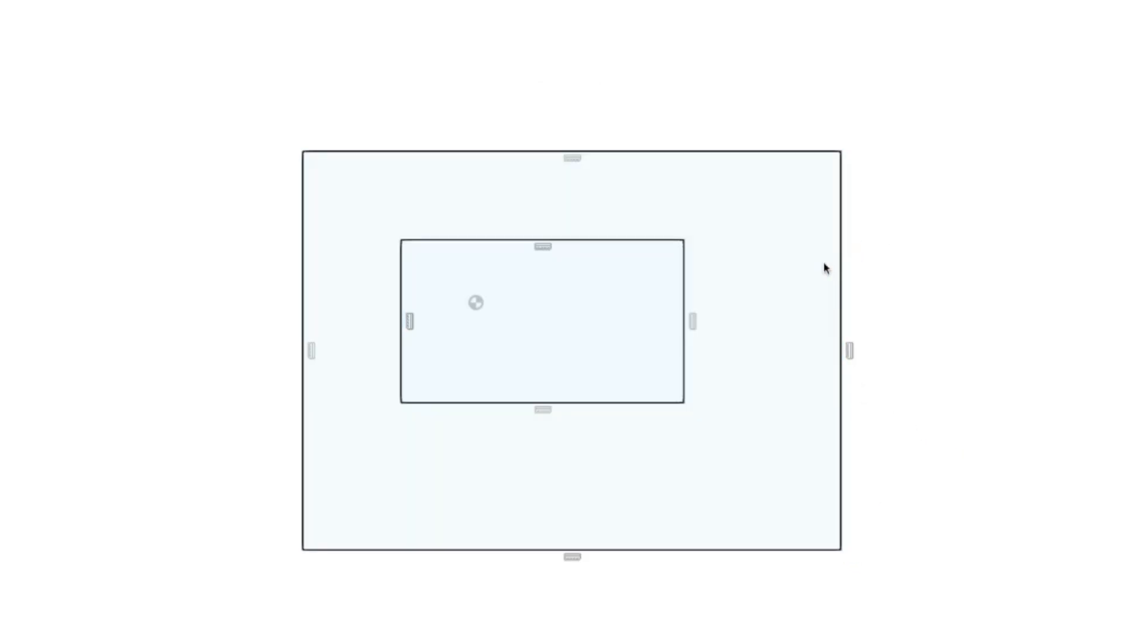
Shrink both rectangles freely by moving their edges inward, leaving the outer one about 88 by 55 mm
{"action": "left_click_drag", "start_coordinate": [841, 261], "coordinate": [760, 257]}
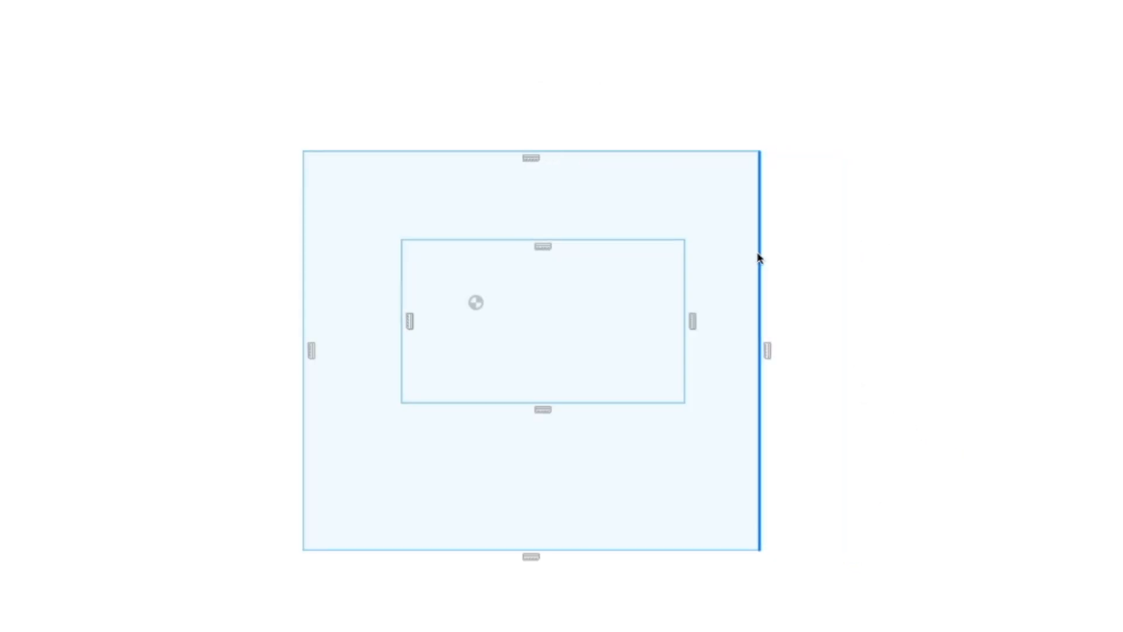
{"action": "left_click_drag", "start_coordinate": [707, 159], "coordinate": [707, 208]}
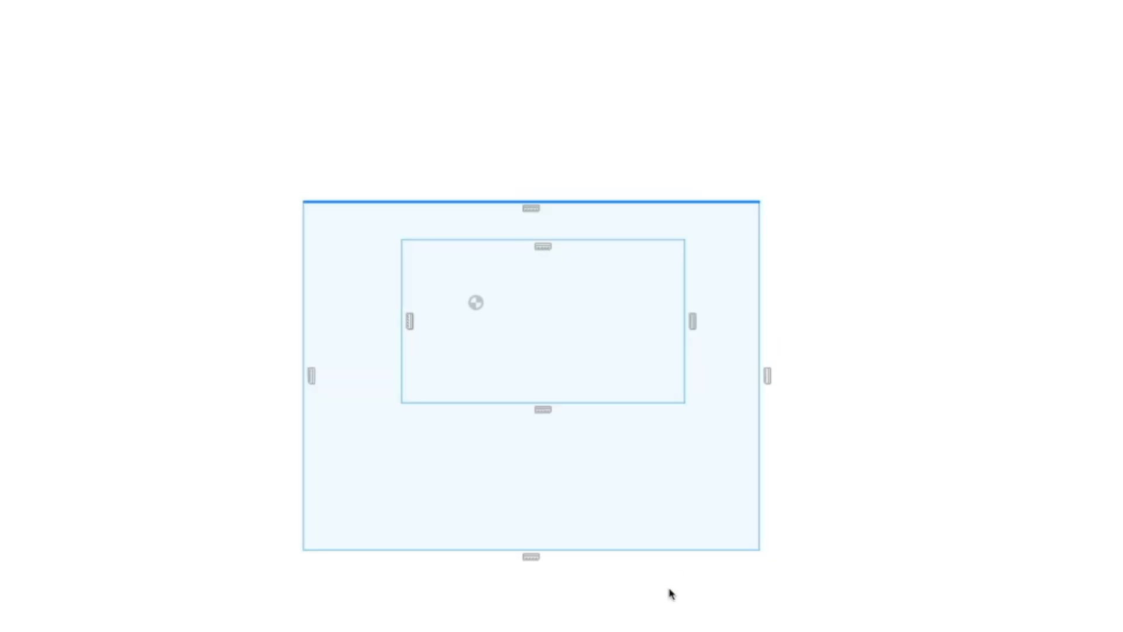
{"action": "left_click_drag", "start_coordinate": [663, 550], "coordinate": [662, 466]}
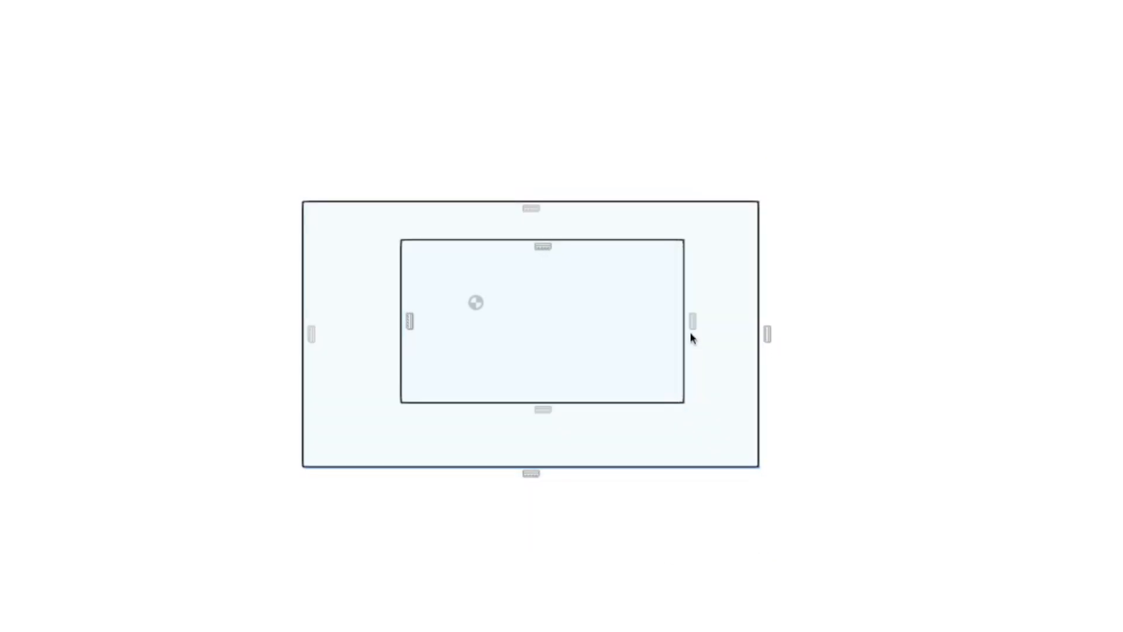
{"action": "left_click_drag", "start_coordinate": [686, 339], "coordinate": [645, 344]}
{"action": "left_click_drag", "start_coordinate": [404, 284], "coordinate": [415, 284]}
{"action": "left_click_drag", "start_coordinate": [573, 245], "coordinate": [617, 314]}
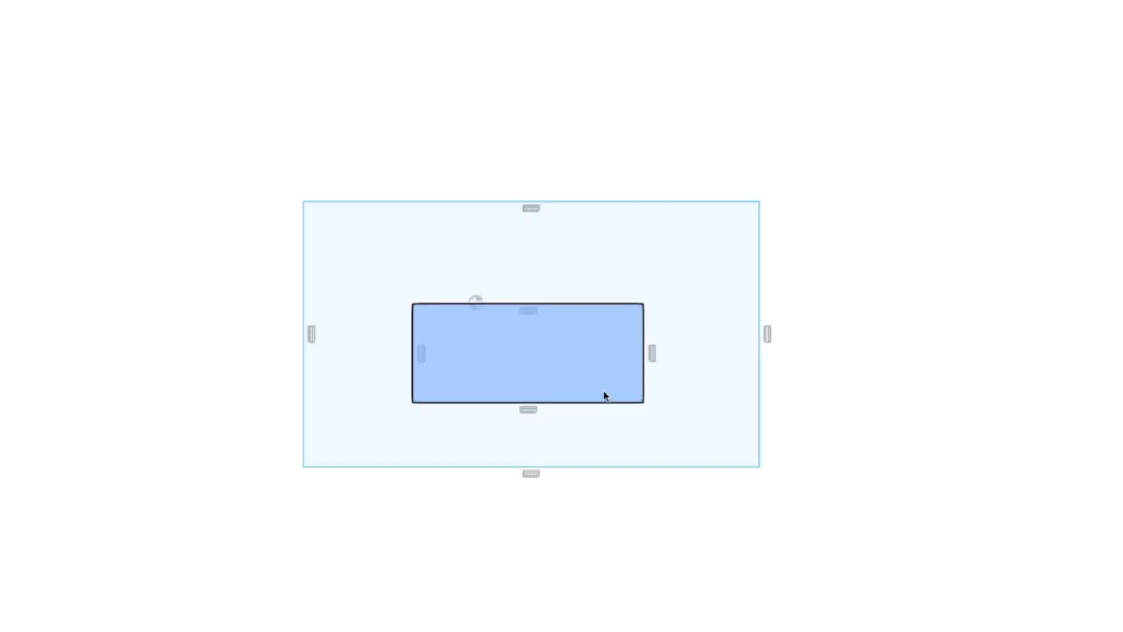
{"action": "left_click_drag", "start_coordinate": [591, 403], "coordinate": [590, 381]}
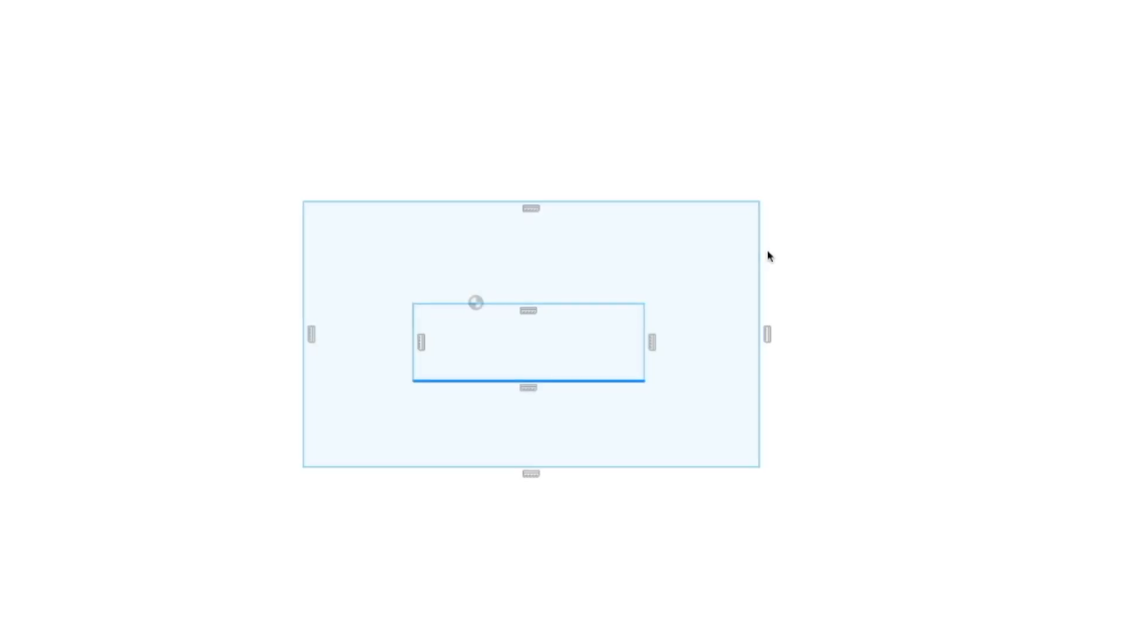
{"action": "left_click_drag", "start_coordinate": [760, 256], "coordinate": [732, 261]}
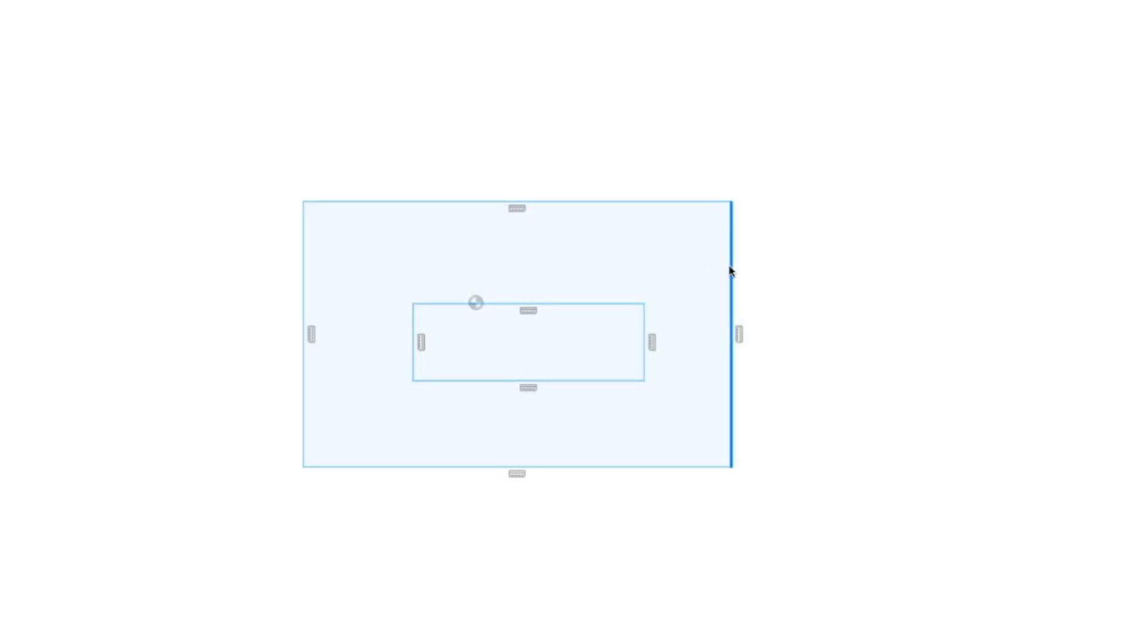
Dimension the outer rectangle's height and width, accepting the sizes as drawn
{"action": "key", "text": "d"}
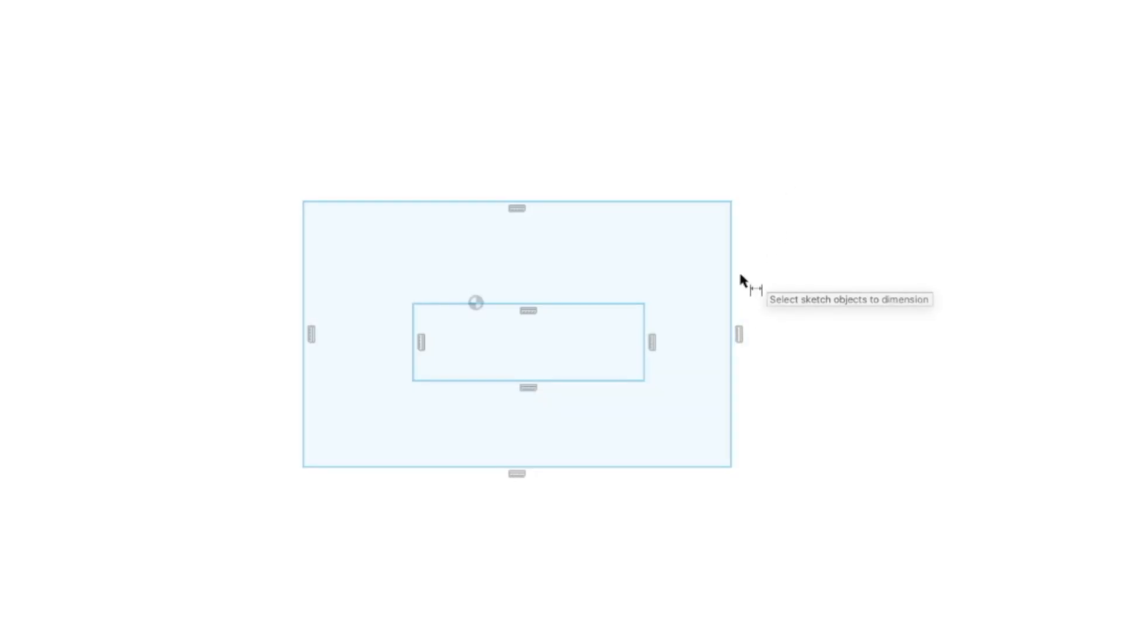
{"action": "left_click", "coordinate": [732, 272]}
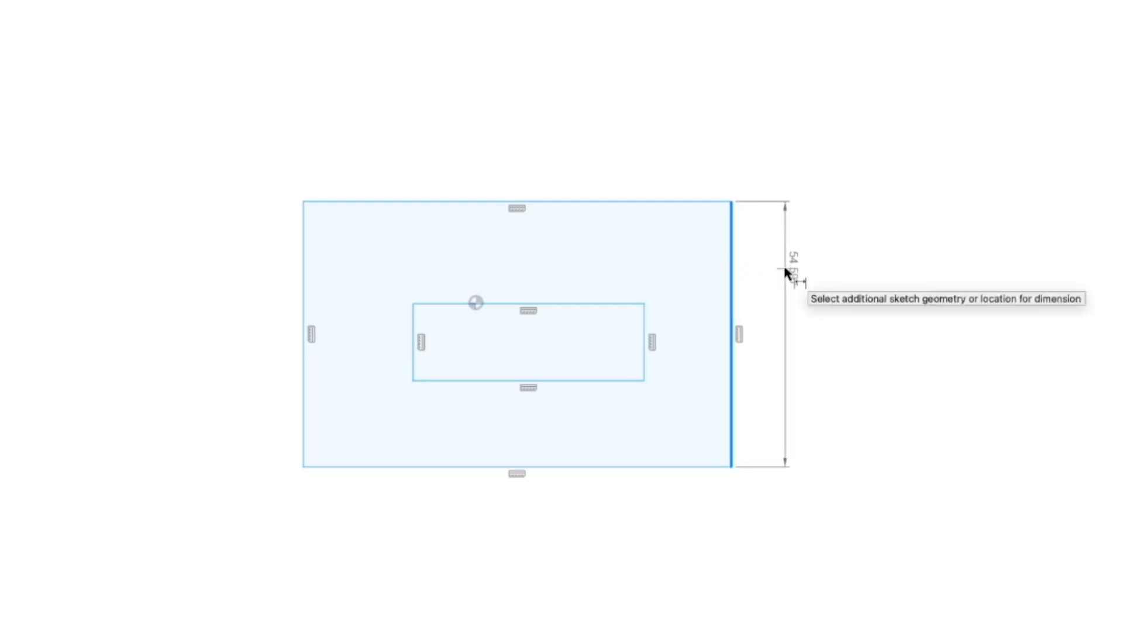
{"action": "left_click", "coordinate": [784, 263]}
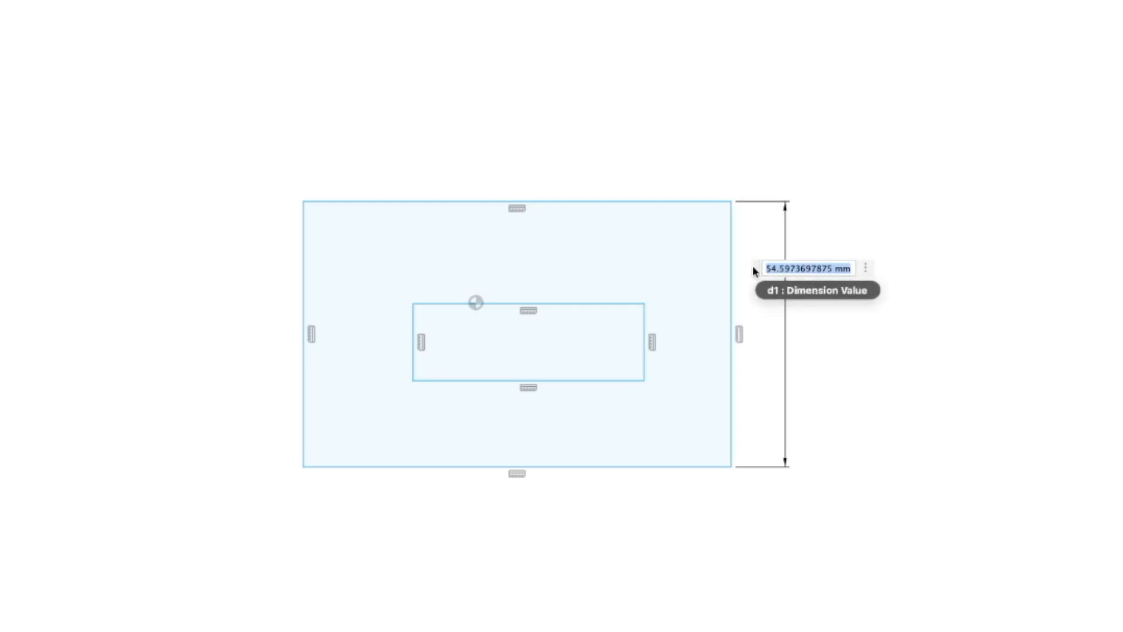
{"action": "key", "text": "Return"}
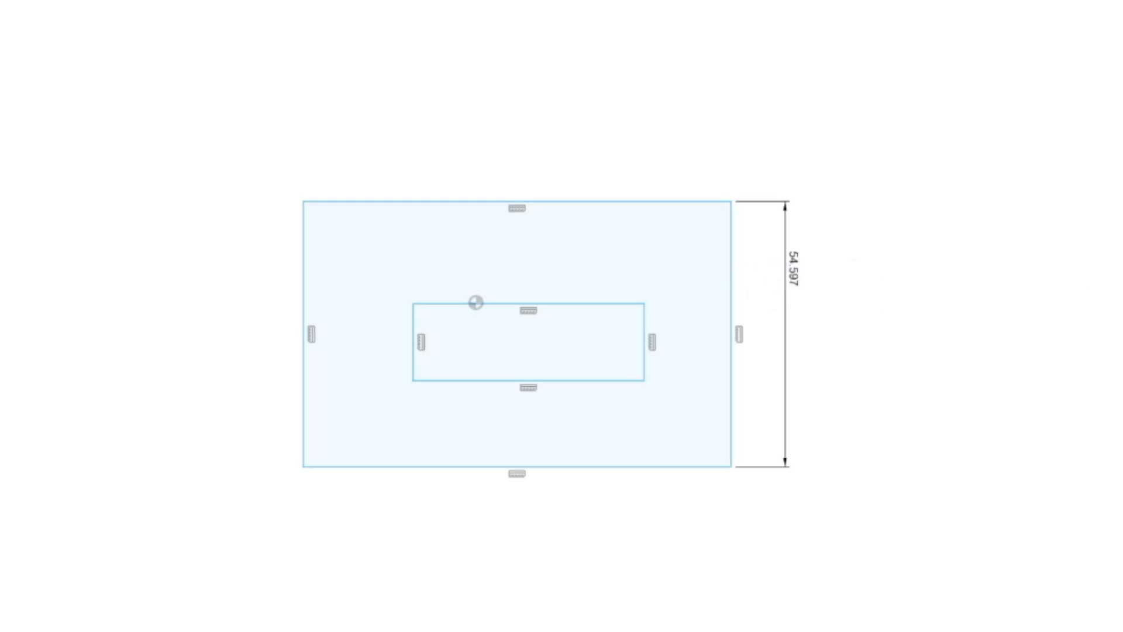
{"action": "left_click", "coordinate": [673, 193]}
{"action": "left_click", "coordinate": [675, 138]}
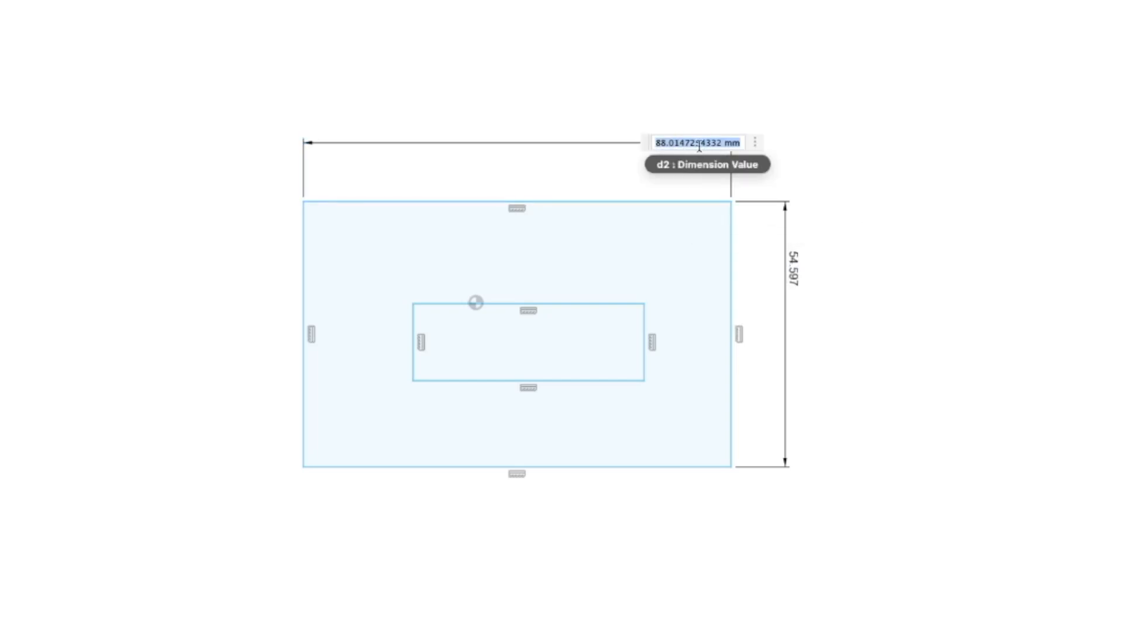
{"action": "key", "text": "Return"}
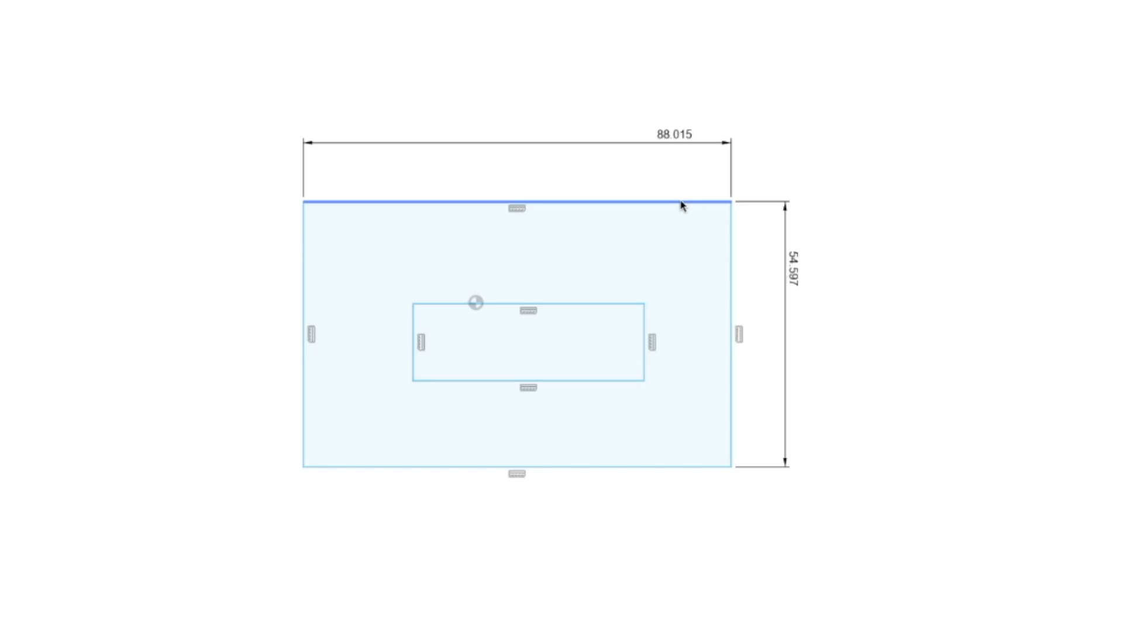
Reposition the dimensioned outer rectangle freely around the inner one and select its edges
{"action": "left_click_drag", "start_coordinate": [681, 197], "coordinate": [683, 182]}
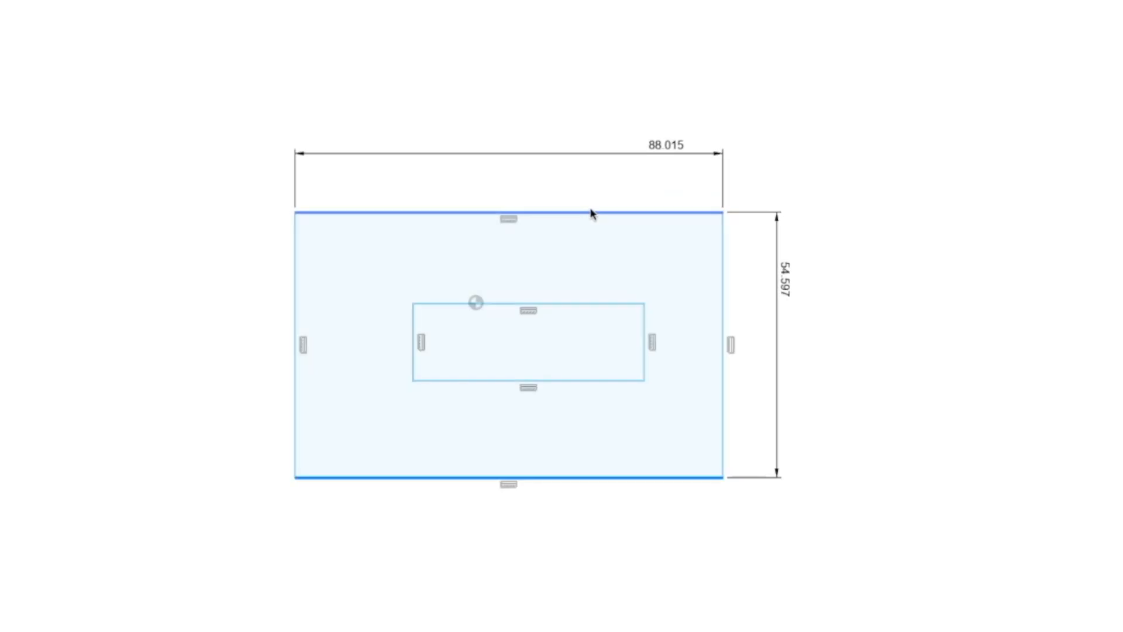
{"action": "left_click_drag", "start_coordinate": [590, 212], "coordinate": [614, 201]}
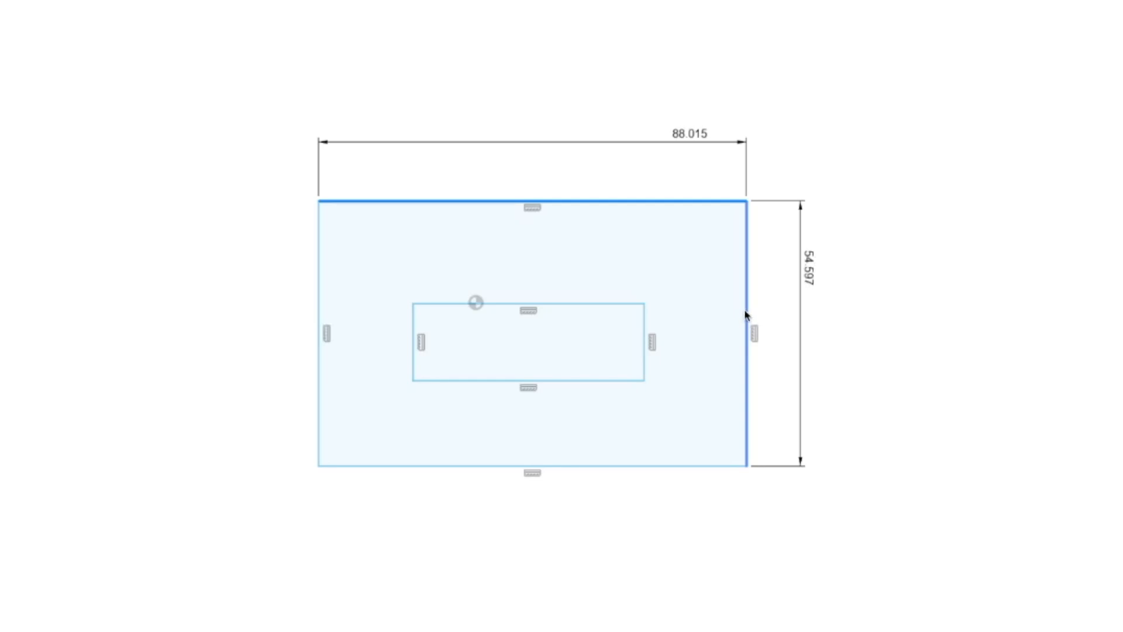
{"action": "left_click", "coordinate": [438, 197]}
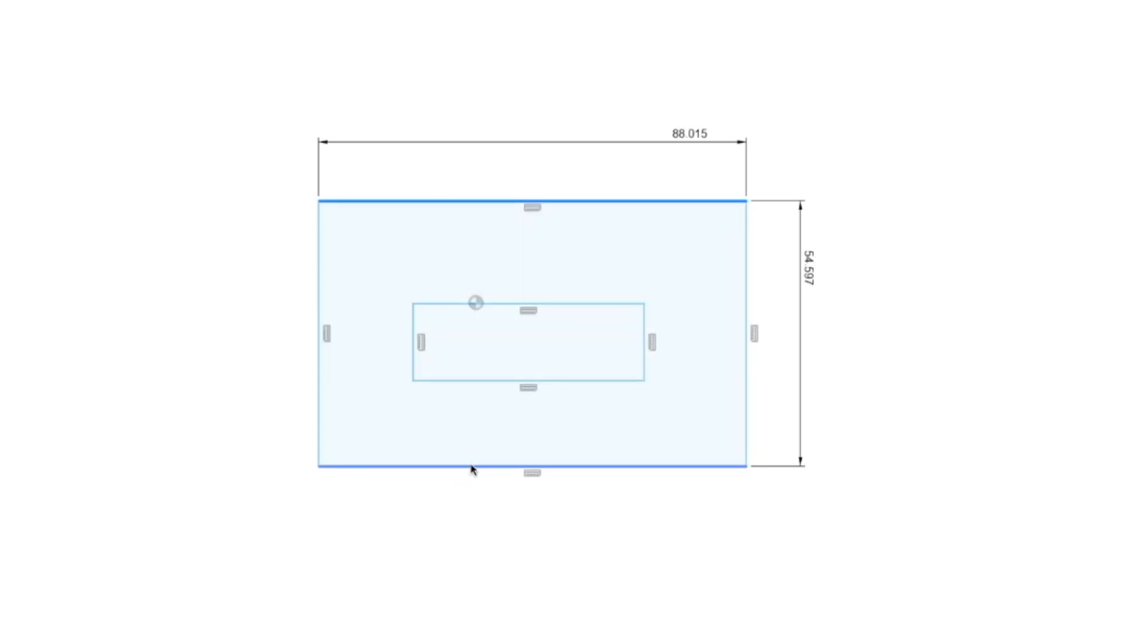
{"action": "left_click", "coordinate": [746, 276]}
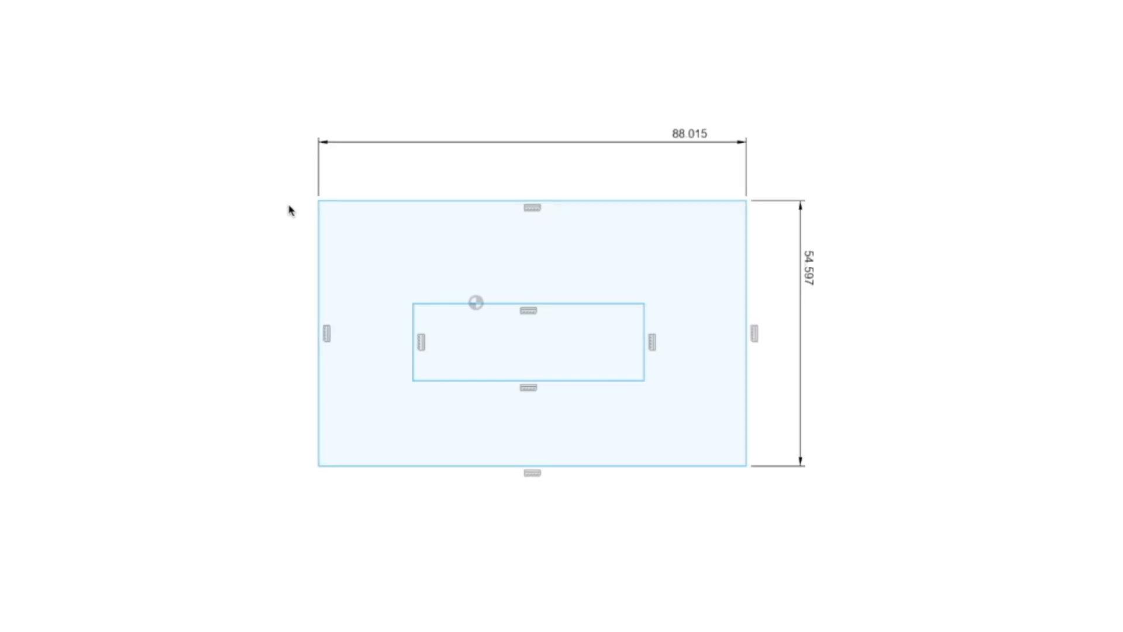
Undo the moves, dimensions and both rectangles until the sketch is empty
{"action": "key", "text": "super+z"}
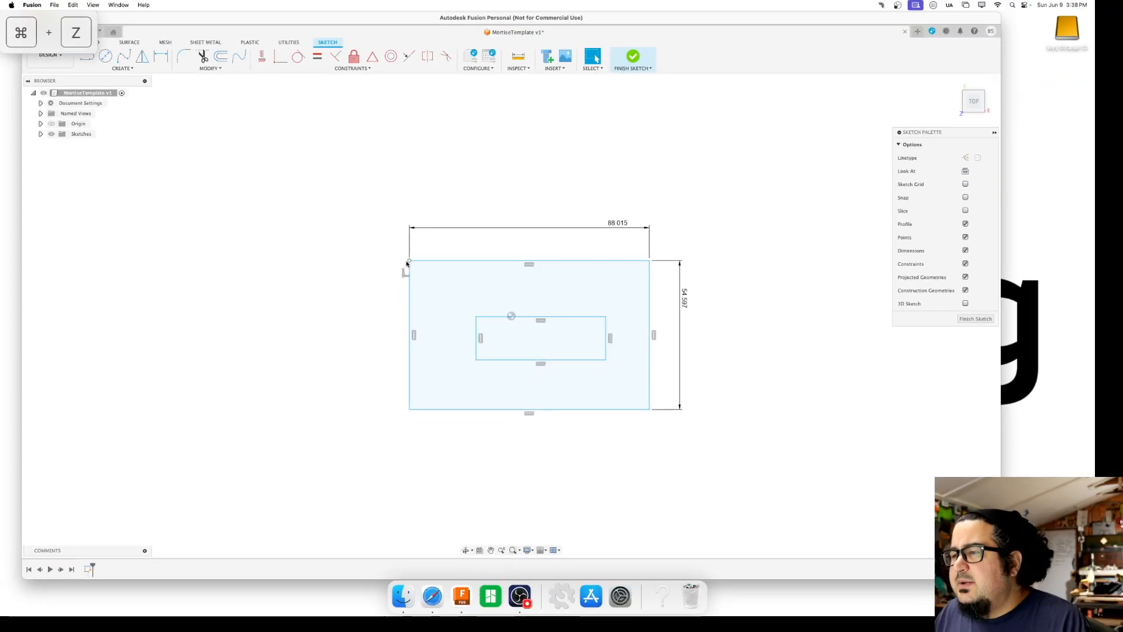
{"action": "key", "text": "super+z"}
{"action": "key", "text": "super+z"}
{"action": "key", "text": "super+z"}
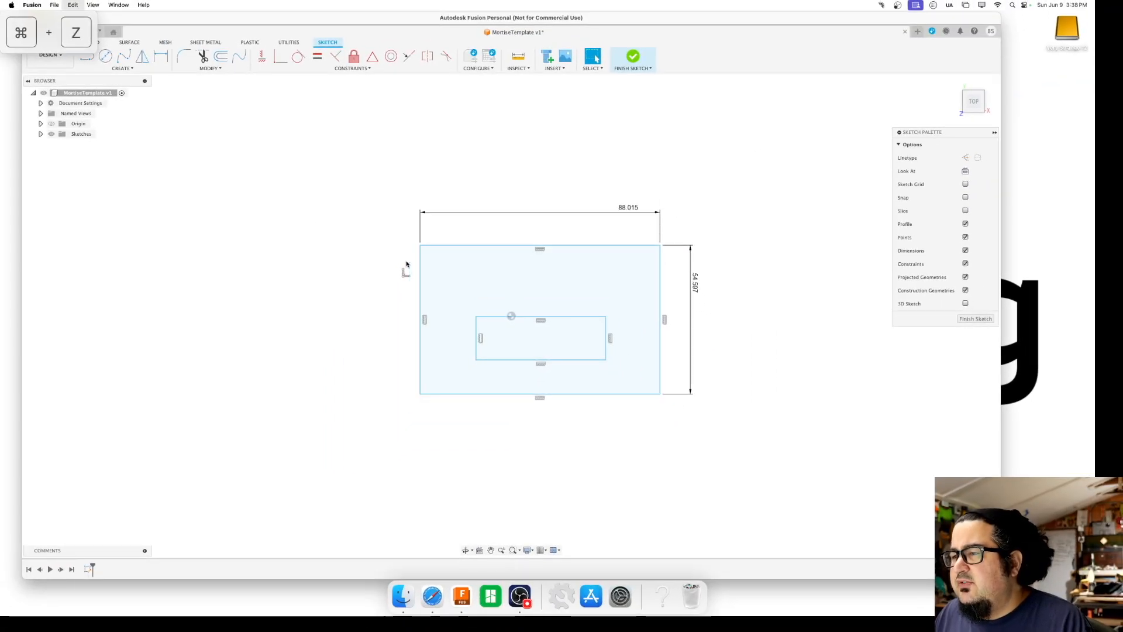
{"action": "key", "text": "super+z"}
{"action": "key", "text": "super+z"}
{"action": "key", "text": "super+z"}
{"action": "key", "text": "super+z"}
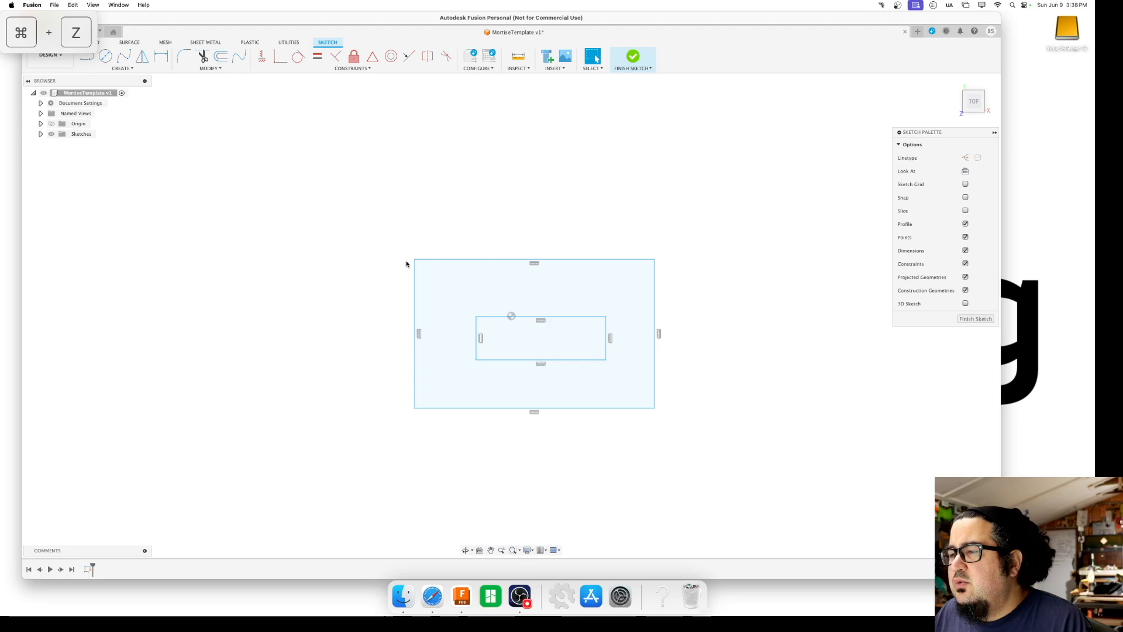
{"action": "key", "text": "super+z"}
{"action": "key", "text": "super+z"}
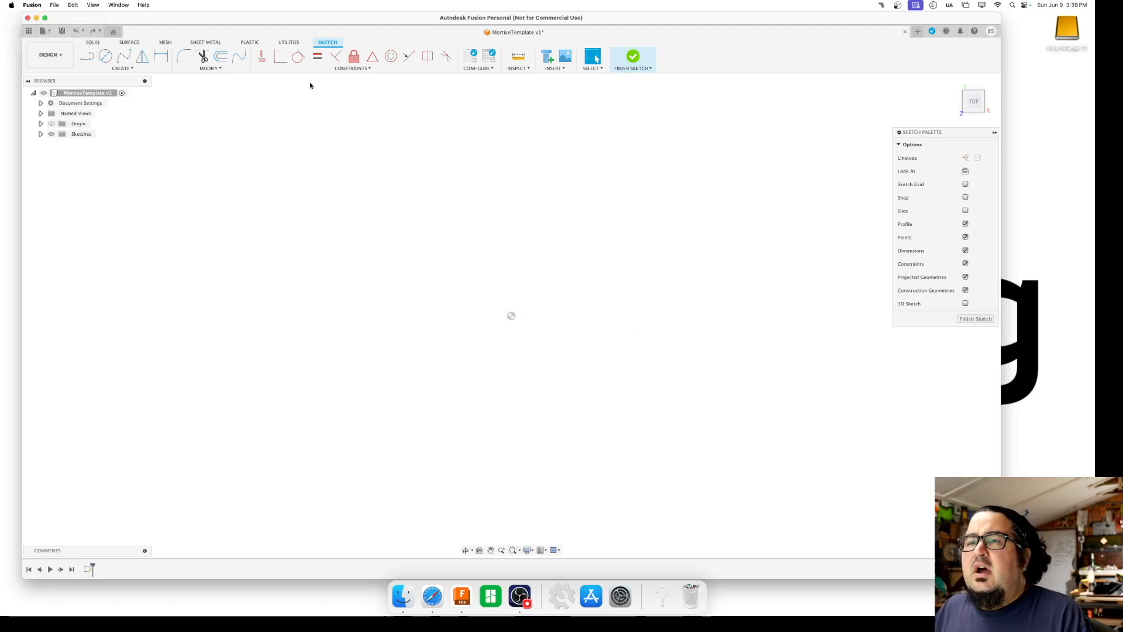
Begin a new user parameter in inches with the name Mortise Width and the expression 3/8
{"action": "left_click", "coordinate": [211, 70]}
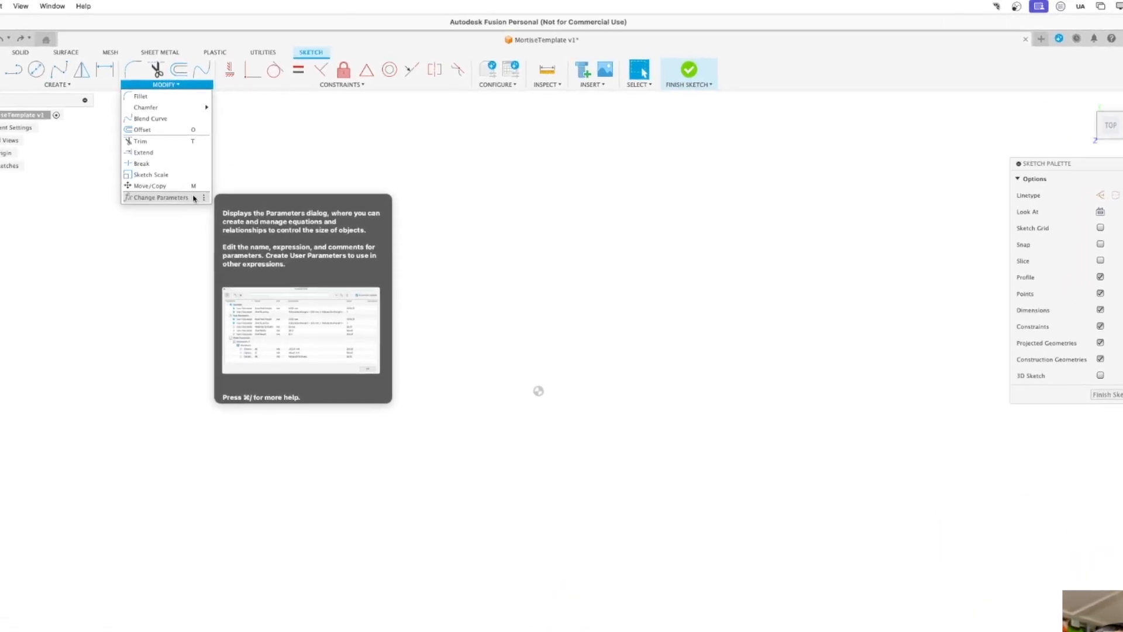
{"action": "left_click", "coordinate": [124, 238]}
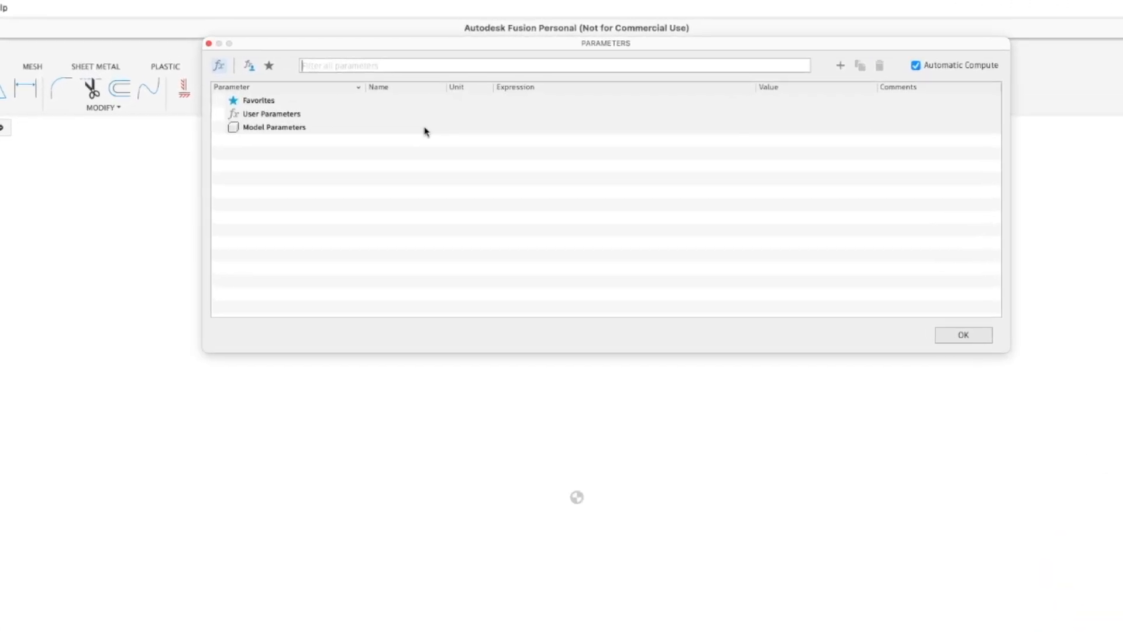
{"action": "left_click", "coordinate": [840, 65]}
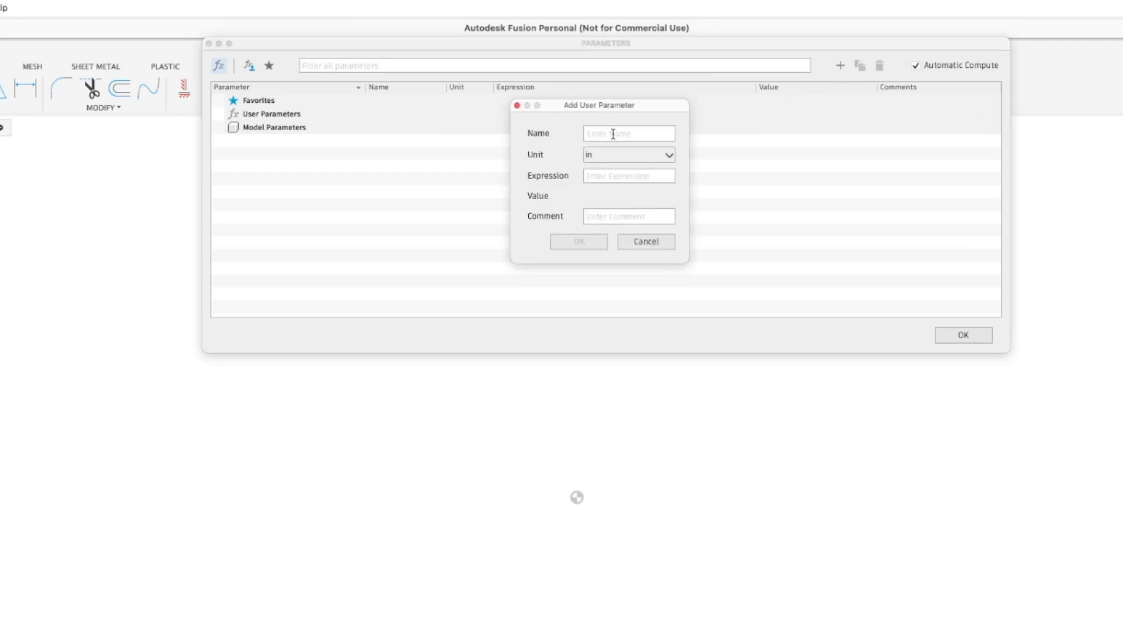
{"action": "type", "text": "Mortise Wid"}
{"action": "type", "text": "3/8"}
{"action": "key", "text": "BackSpace"}
{"action": "type", "text": "5"}
{"action": "key", "text": "BackSpace"}
{"action": "type", "text": "8"}
{"action": "mouse_move", "coordinate": [640, 139]}
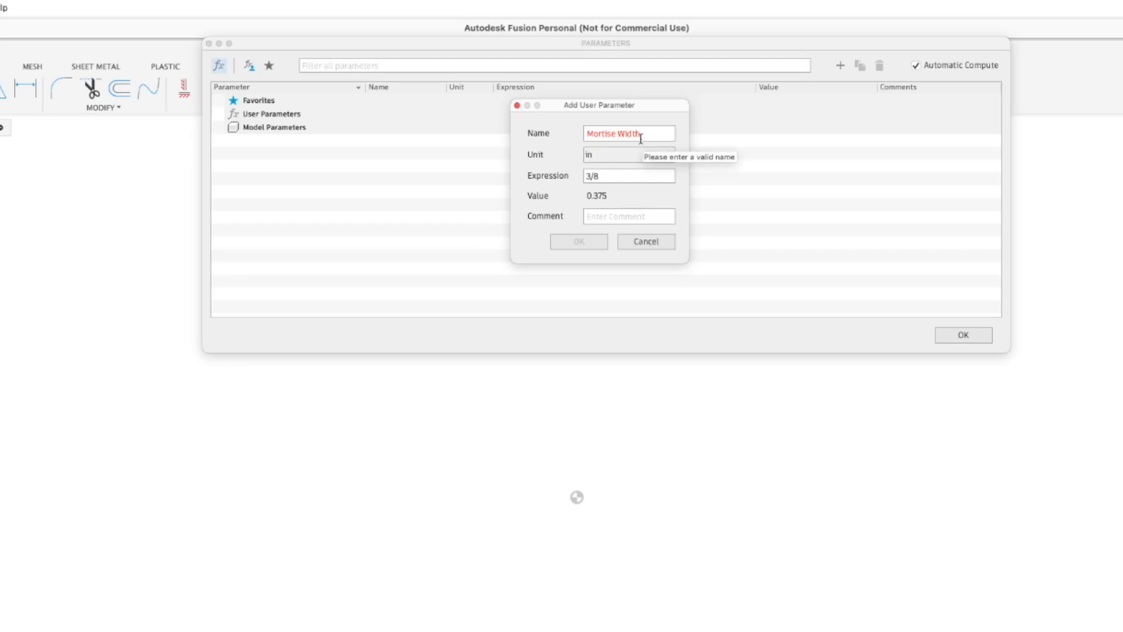
Remove the space so the parameter is named MortiseWidth and add it to the user parameters
{"action": "left_click", "coordinate": [616, 134]}
{"action": "key", "text": "BackSpace"}
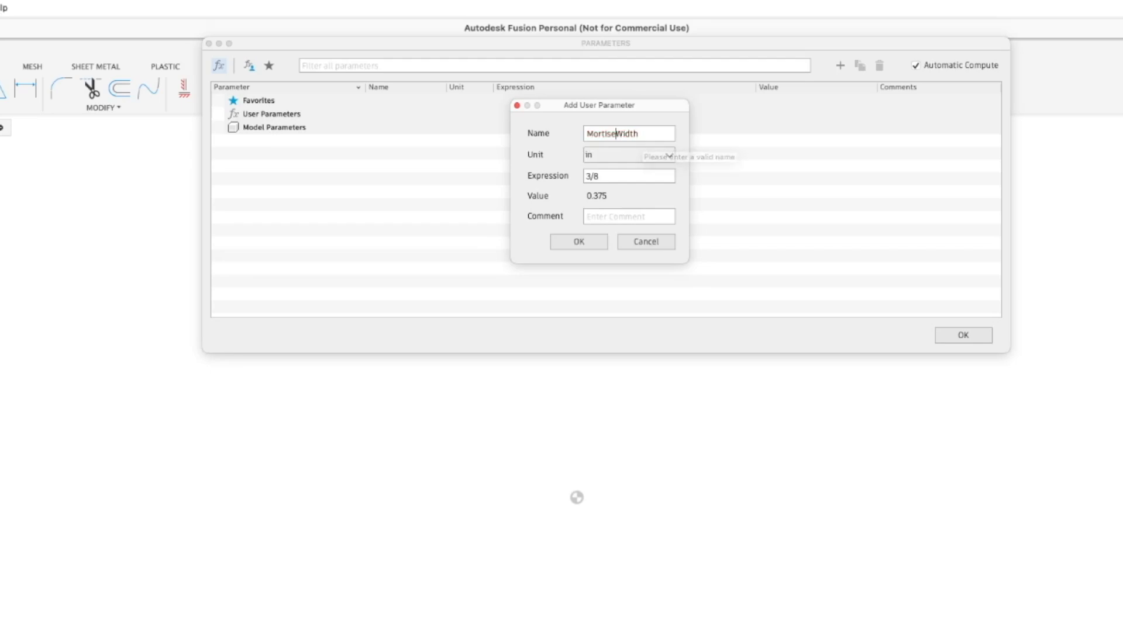
{"action": "left_click_drag", "start_coordinate": [587, 134], "coordinate": [637, 136]}
{"action": "left_click", "coordinate": [588, 134]}
{"action": "left_click", "coordinate": [650, 132]}
{"action": "left_click", "coordinate": [619, 176]}
{"action": "left_click", "coordinate": [585, 243]}
Add a user parameter named MortiseLength in inches with the expression 2
{"action": "left_click", "coordinate": [841, 66]}
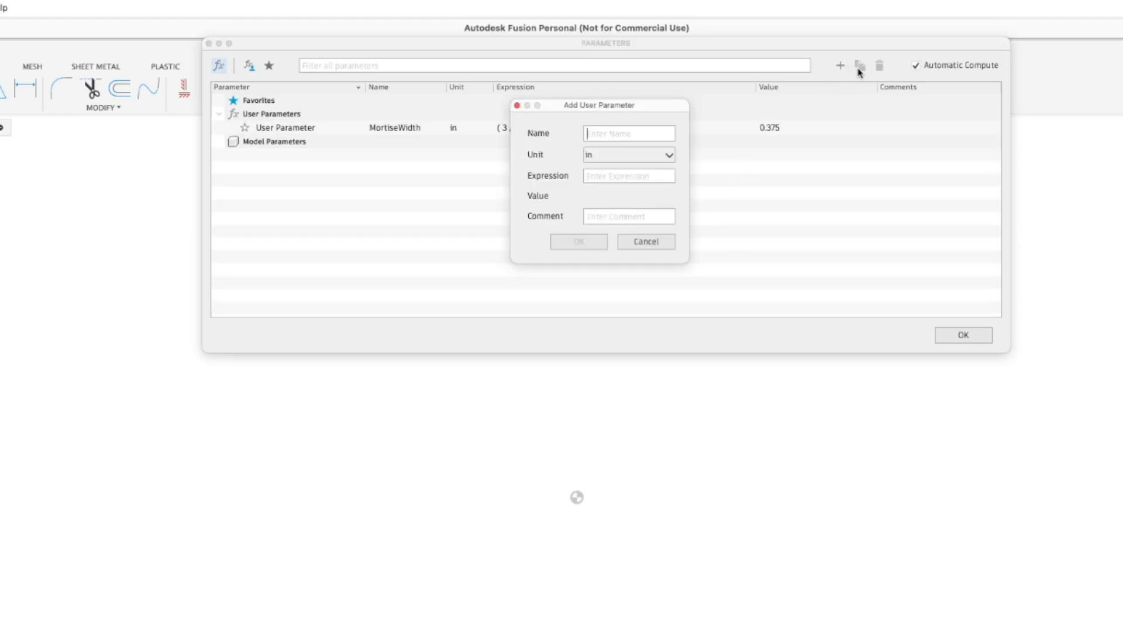
{"action": "type", "text": "MortiseLength"}
{"action": "key", "text": "Tab"}
{"action": "type", "text": "2"}
{"action": "key", "text": "Return"}
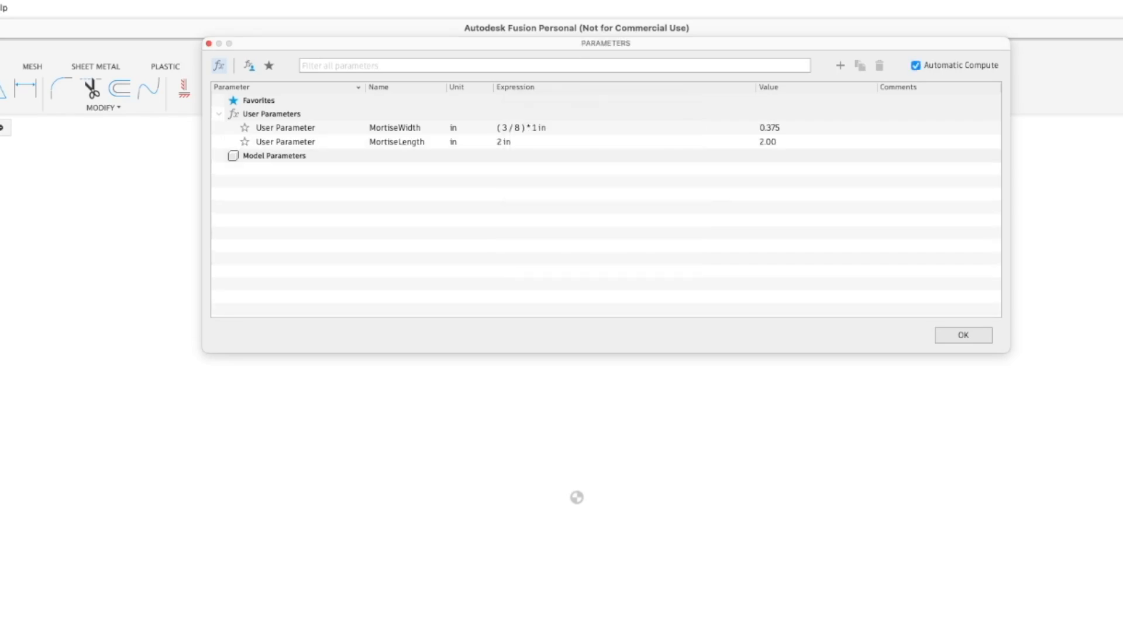
Add a user parameter named Bushing in inches with the expression 3/4
{"action": "left_click", "coordinate": [839, 64]}
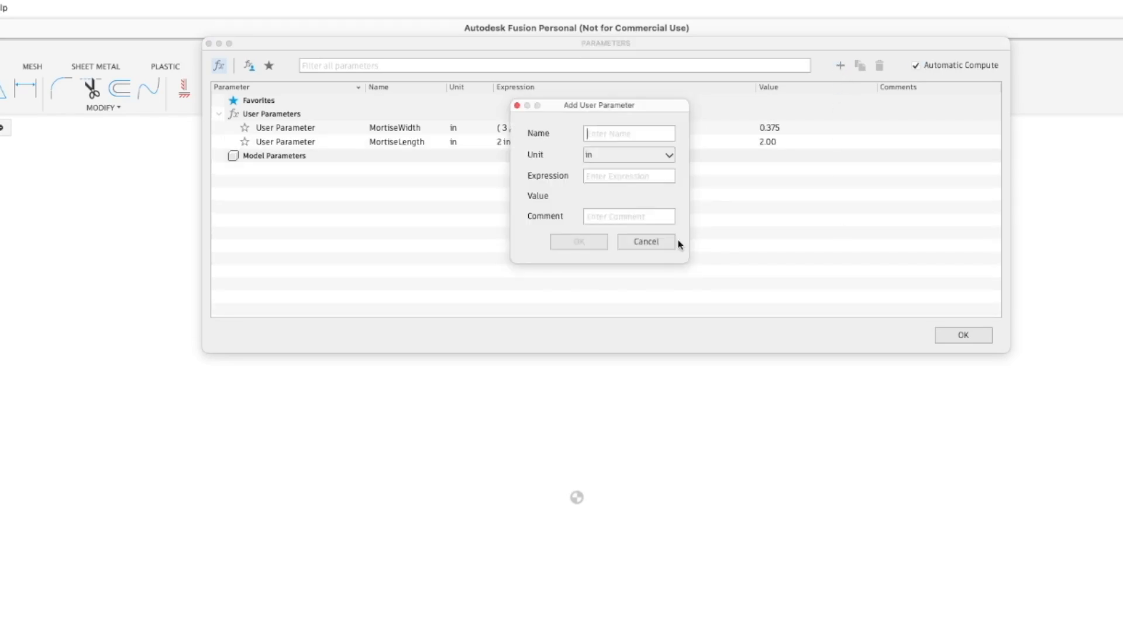
{"action": "left_click", "coordinate": [650, 243]}
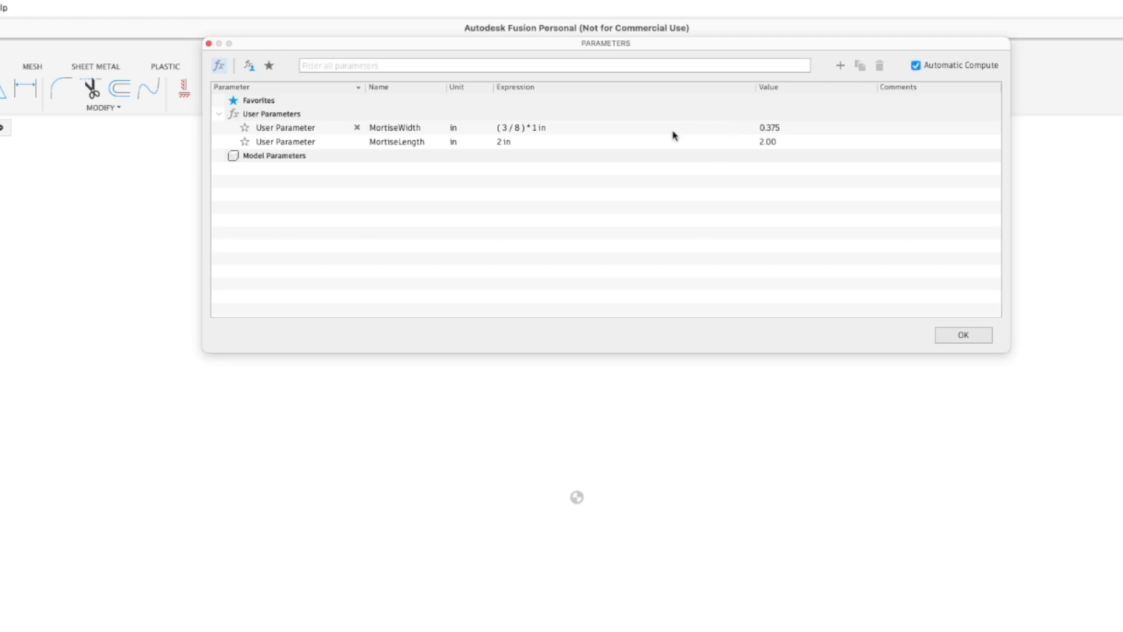
{"action": "left_click", "coordinate": [839, 66]}
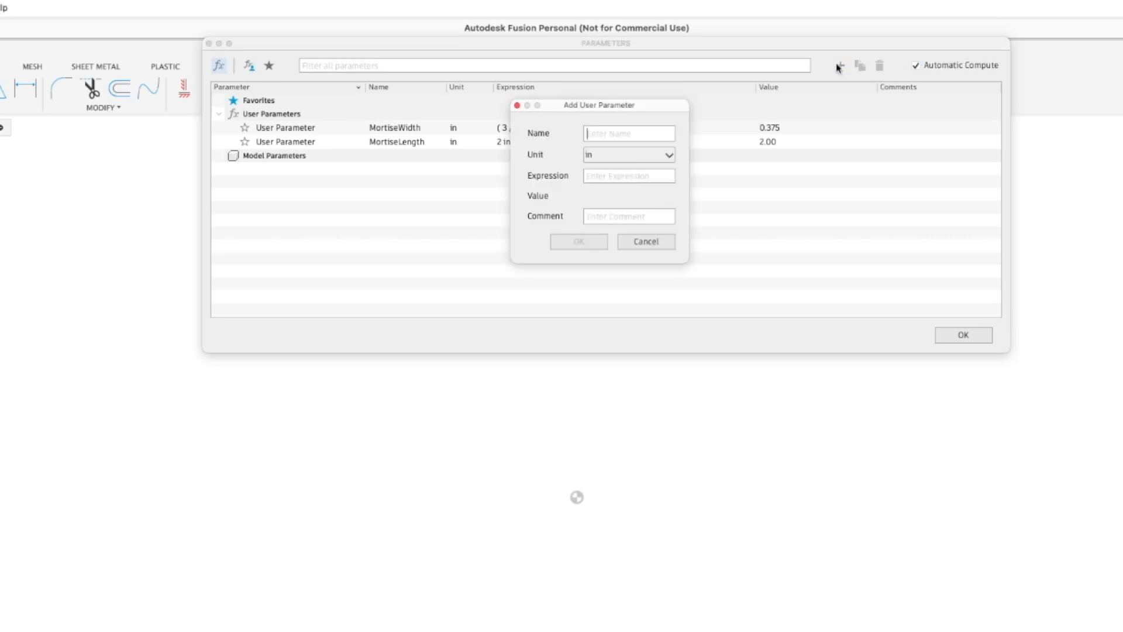
{"action": "type", "text": "Bushing"}
{"action": "key", "text": "Tab"}
{"action": "type", "text": "3/4"}
{"action": "key", "text": "Return"}
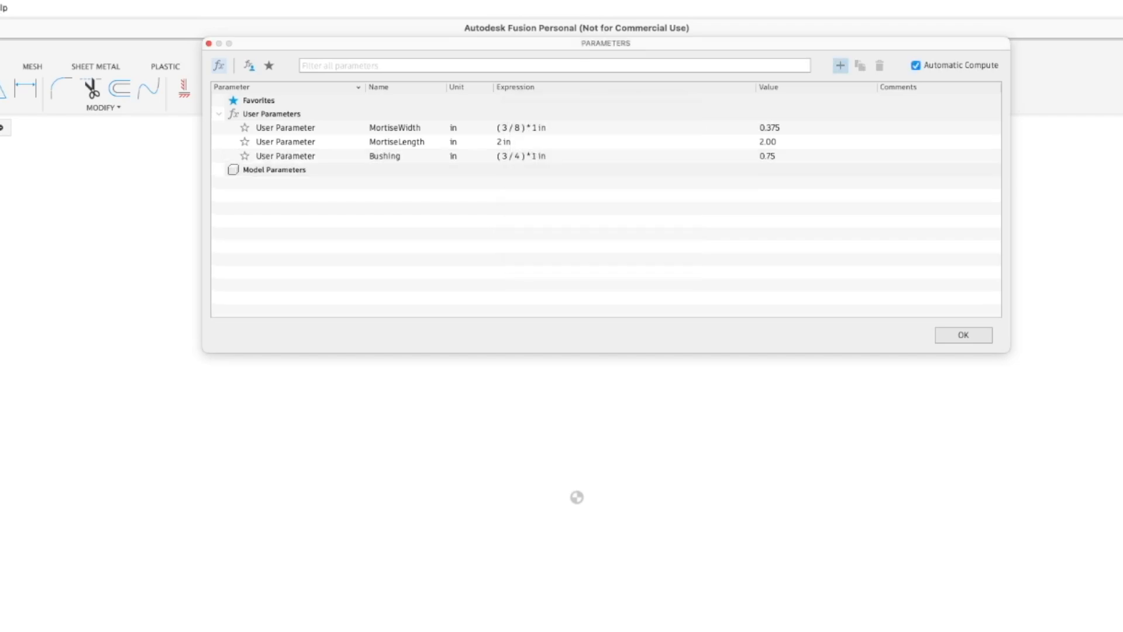
Add a user parameter named Bit in inches with the expression 1/4
{"action": "left_click", "coordinate": [841, 65]}
{"action": "type", "text": "Bit"}
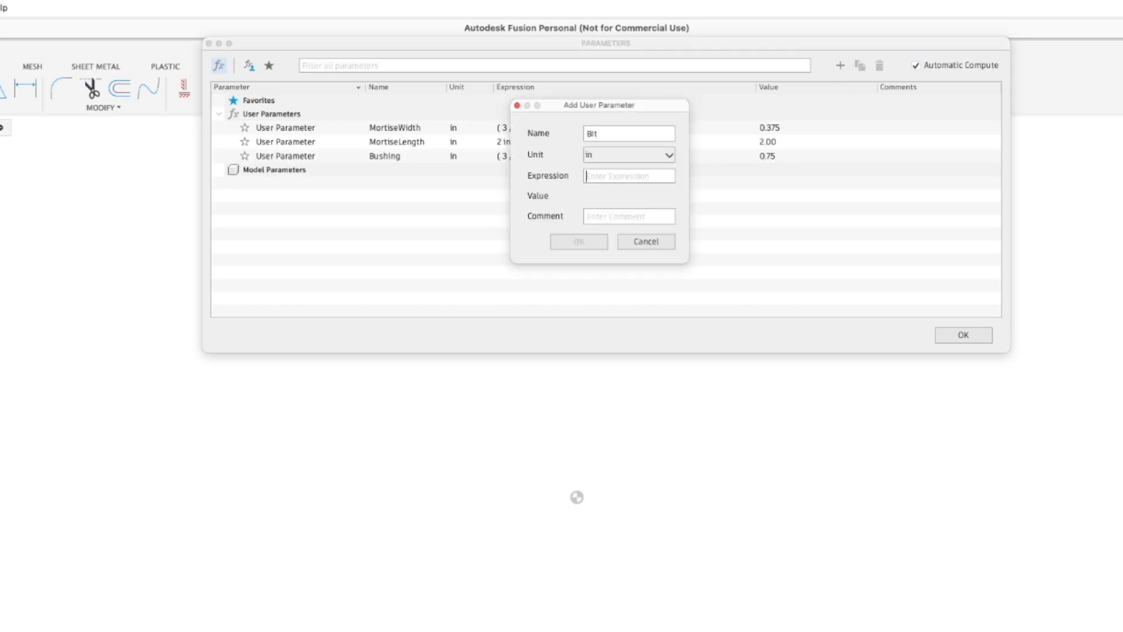
{"action": "key", "text": "Tab"}
{"action": "type", "text": "1/4"}
{"action": "key", "text": "Return"}
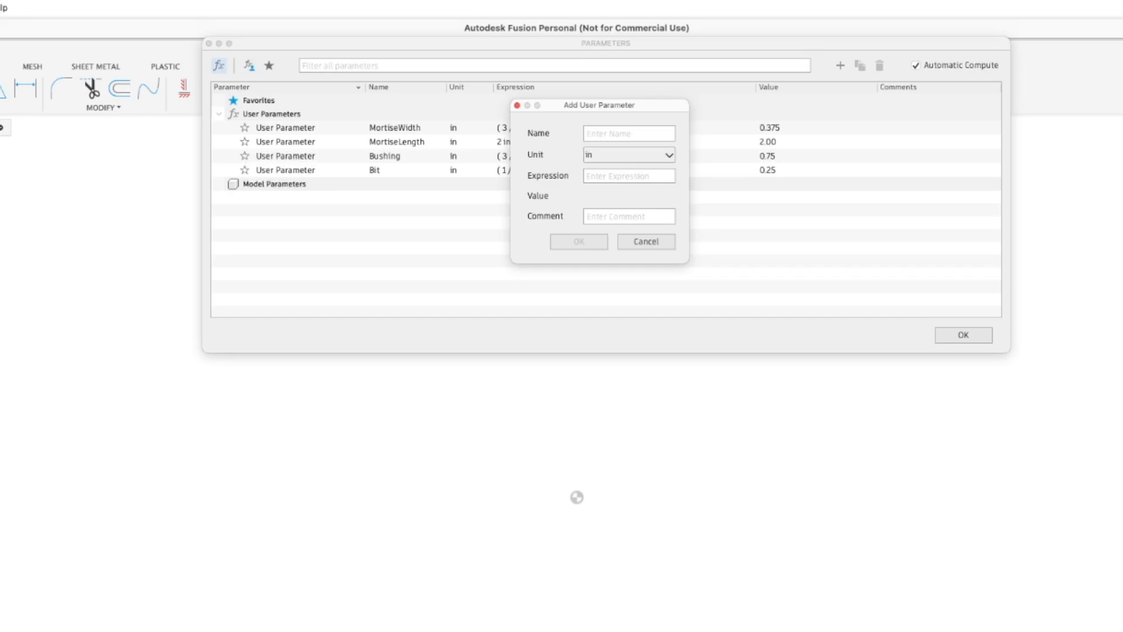
Add a user parameter named Meat in inches with the expression 2.5
{"action": "type", "text": "Meat"}
{"action": "key", "text": "Tab"}
{"action": "type", "text": "2.5"}
{"action": "key", "text": "Return"}
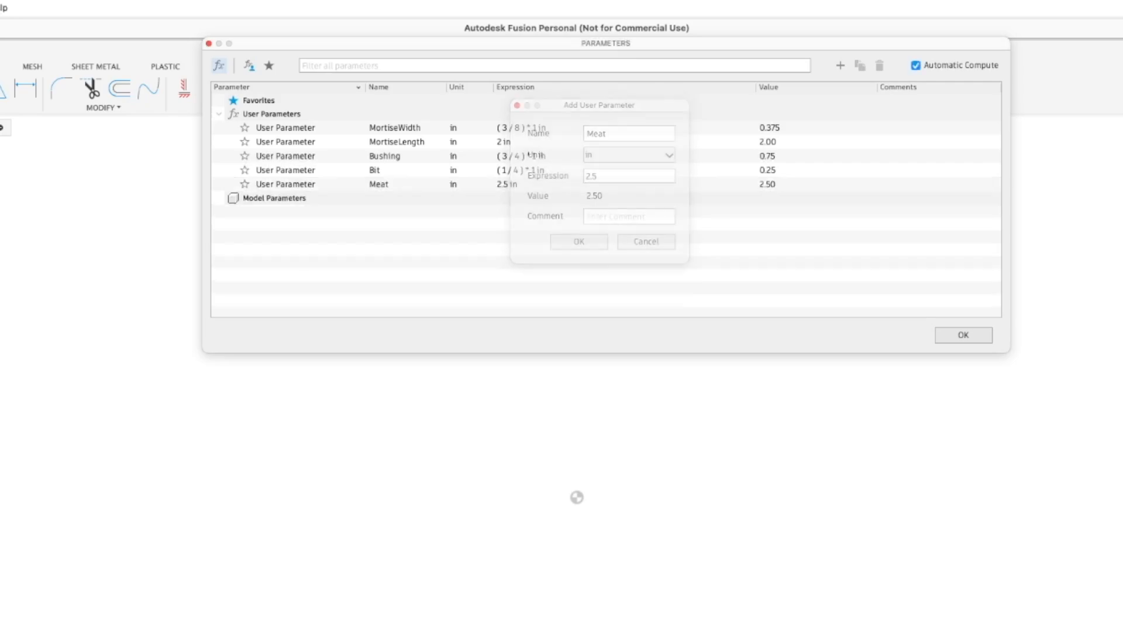
Add a user parameter named SideOffset in inches with the expression 3/16
{"action": "left_click", "coordinate": [841, 65]}
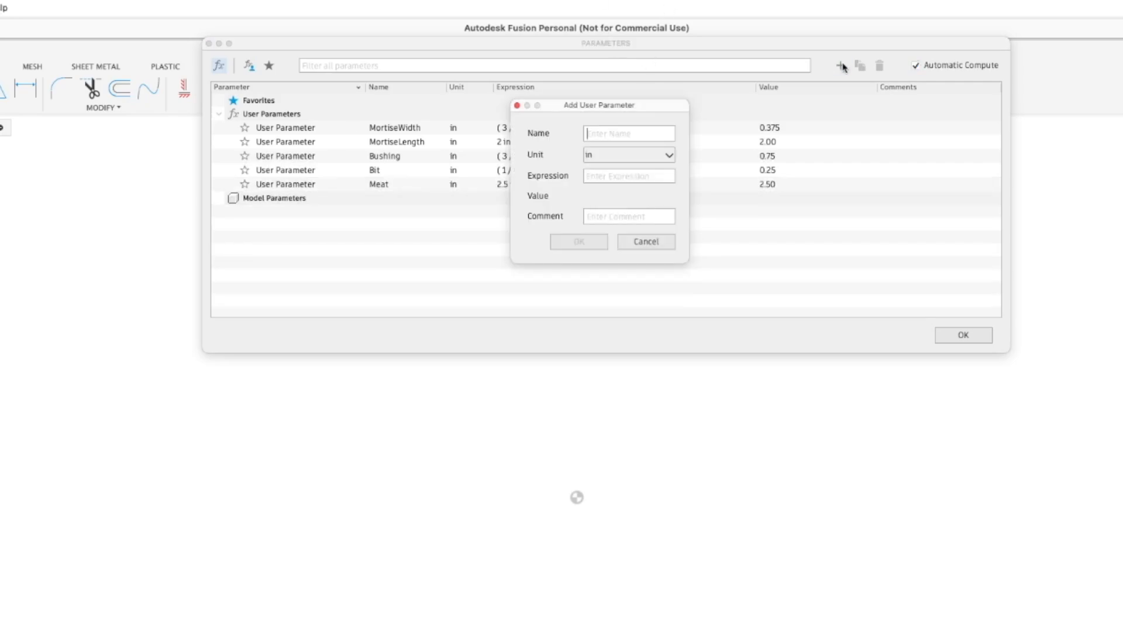
{"action": "type", "text": "SideO"}
{"action": "type", "text": "ffset"}
{"action": "type", "text": "3/16"}
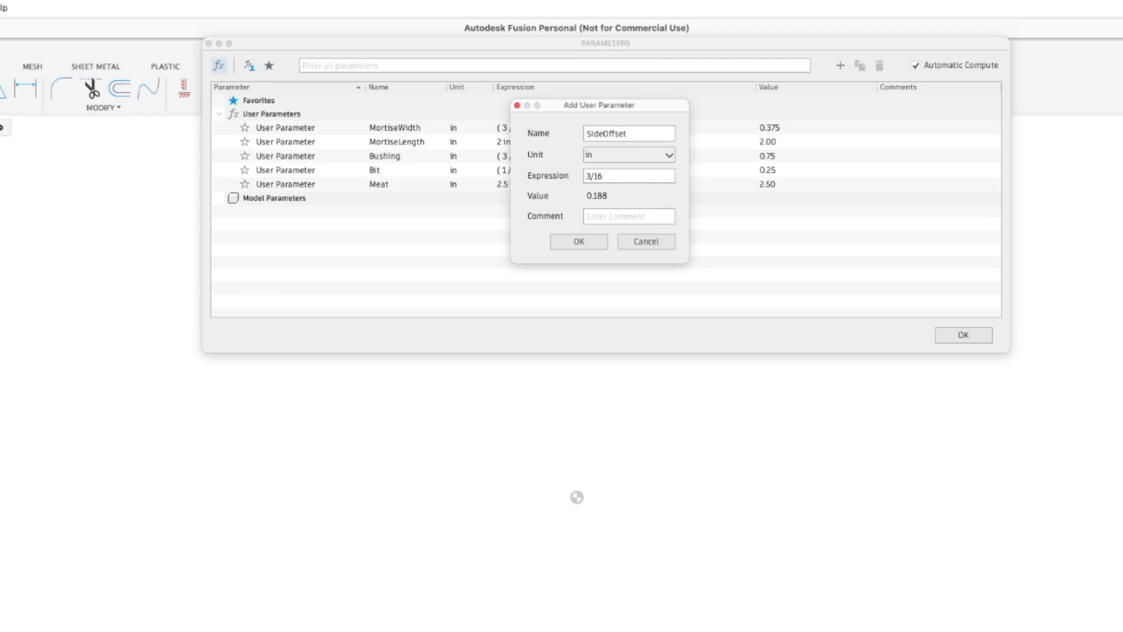
{"action": "key", "text": "Return"}
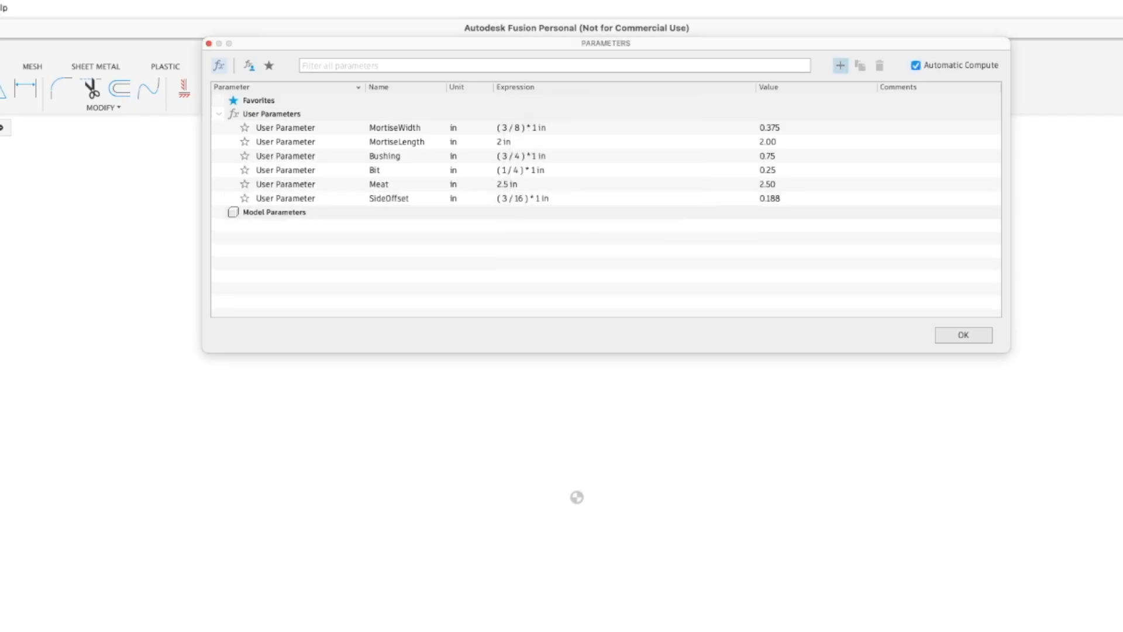
Add a user parameter named EndOffset in inches with the expression 1
{"action": "left_click", "coordinate": [841, 65]}
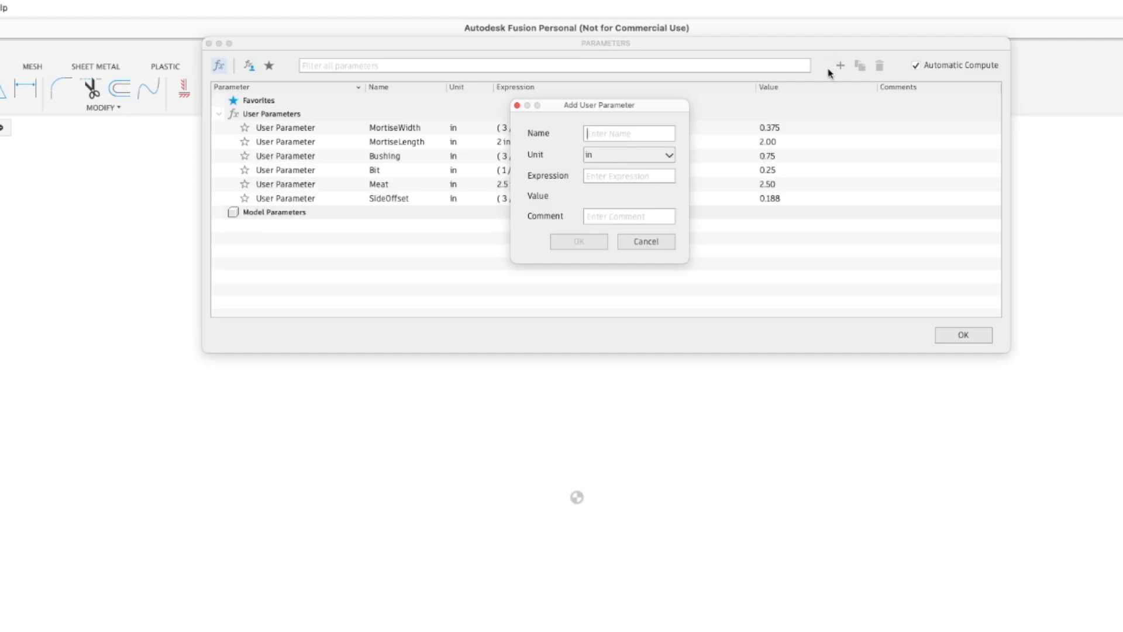
{"action": "type", "text": "EndOffset"}
{"action": "key", "text": "Tab"}
{"action": "type", "text": "1"}
{"action": "key", "text": "Return"}
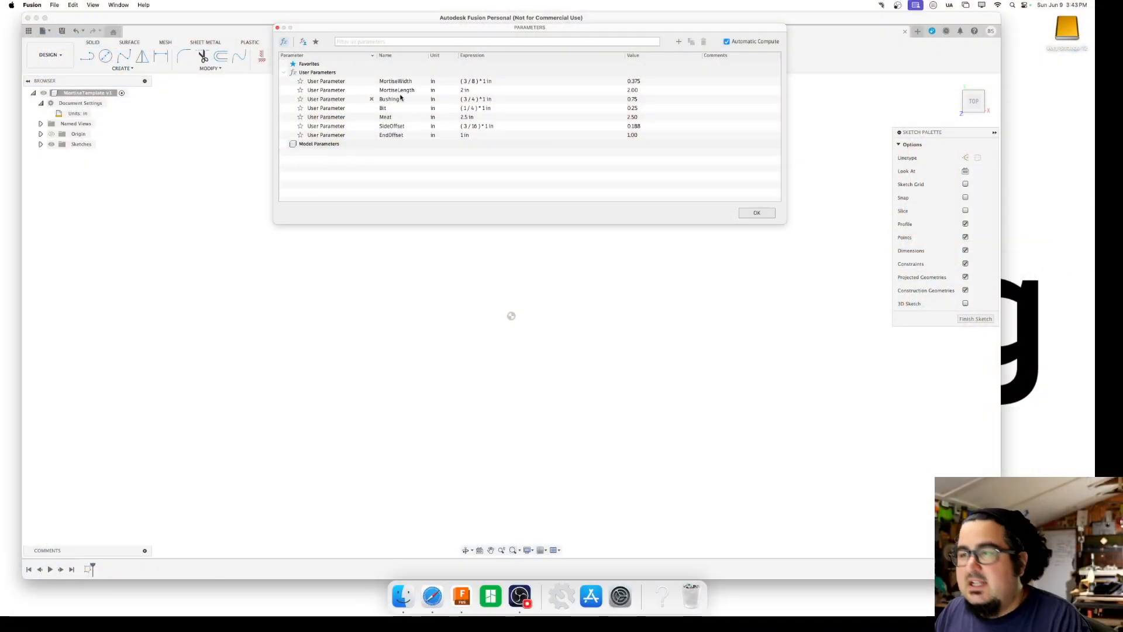
Add a user parameter named Offset in inches with the expression (Bushing-Bit)/2 and close the parameter list
{"action": "left_click", "coordinate": [679, 42]}
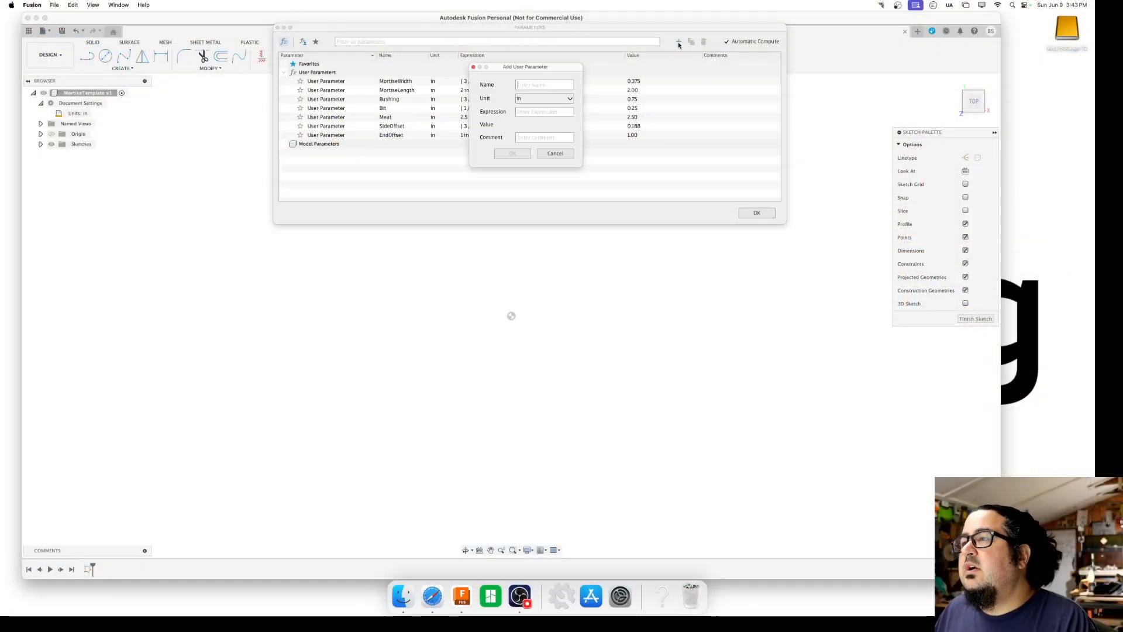
{"action": "type", "text": "Offset"}
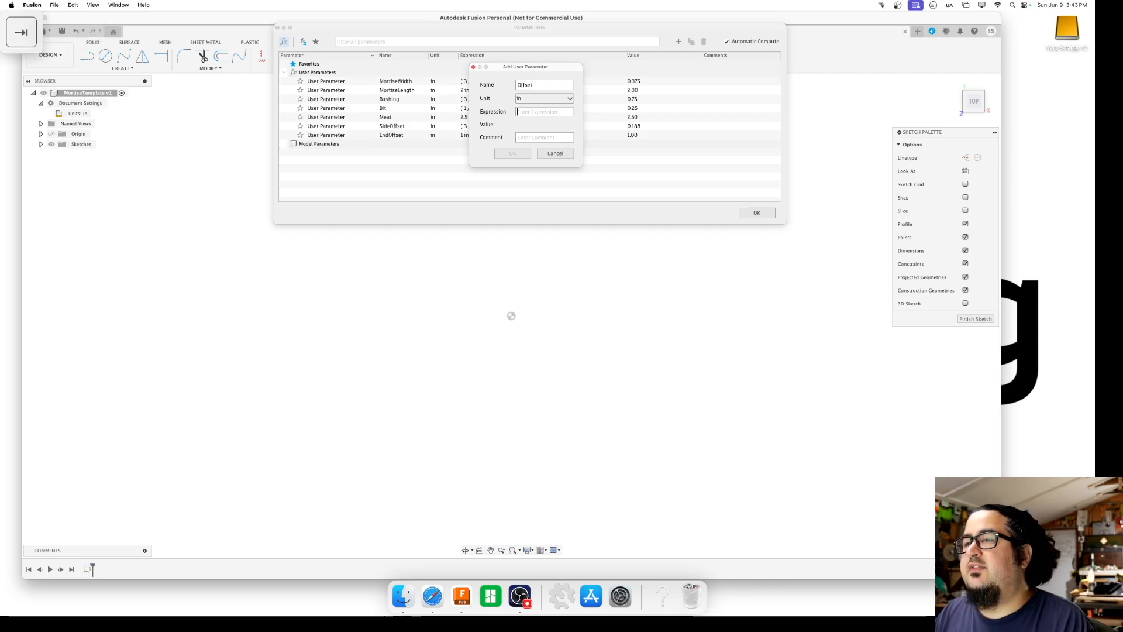
{"action": "key", "text": "Tab"}
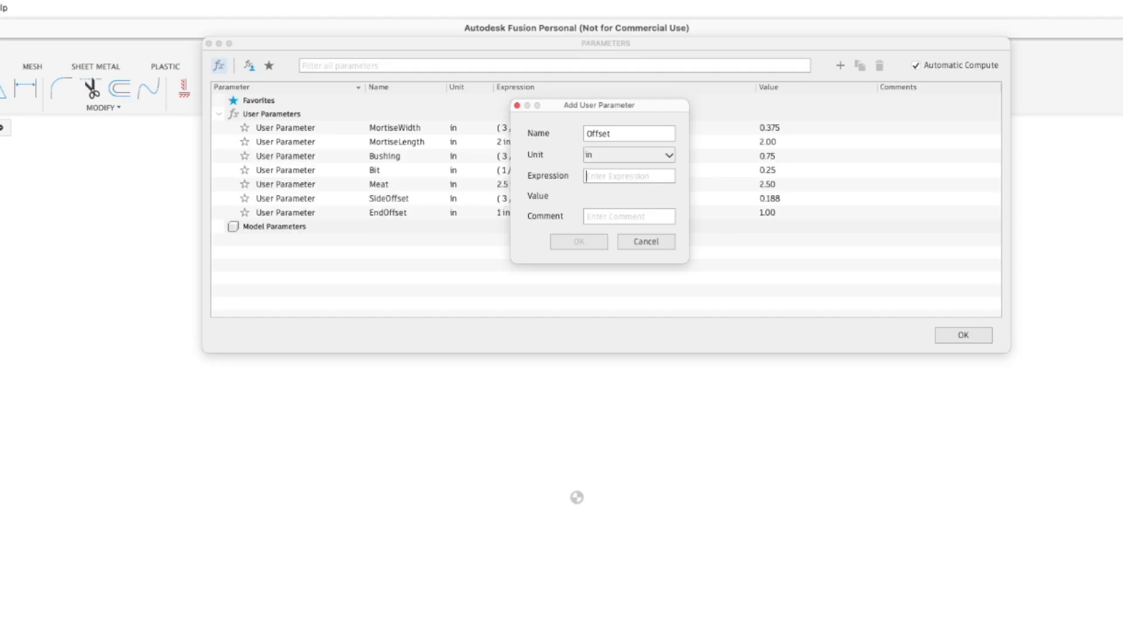
{"action": "type", "text": "(Bushing-Bit"}
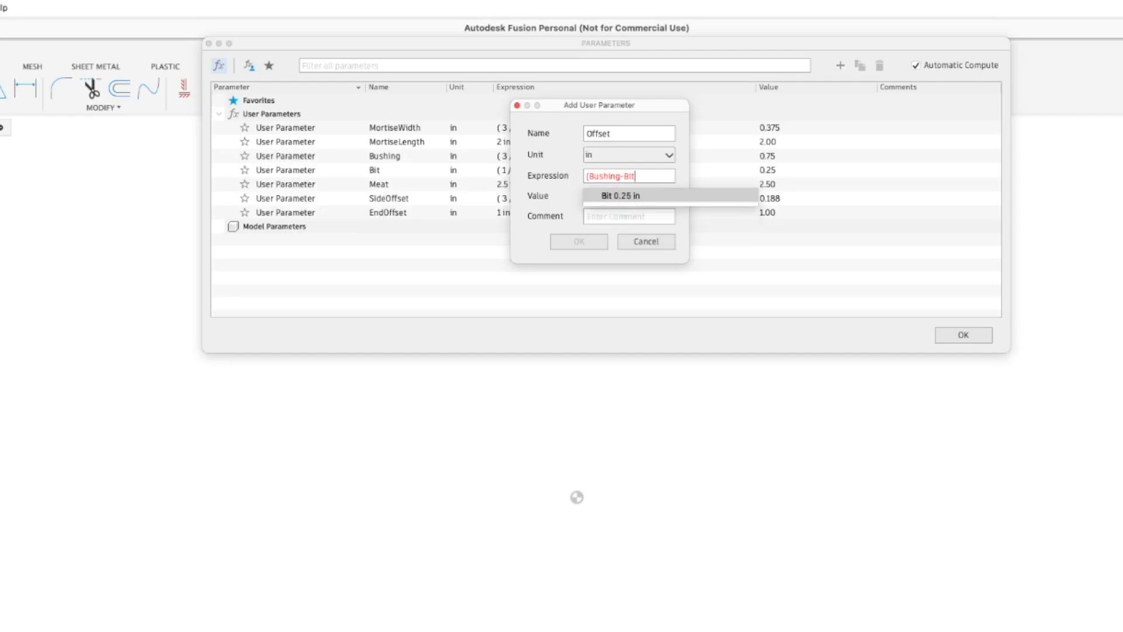
{"action": "type", "text": ")"}
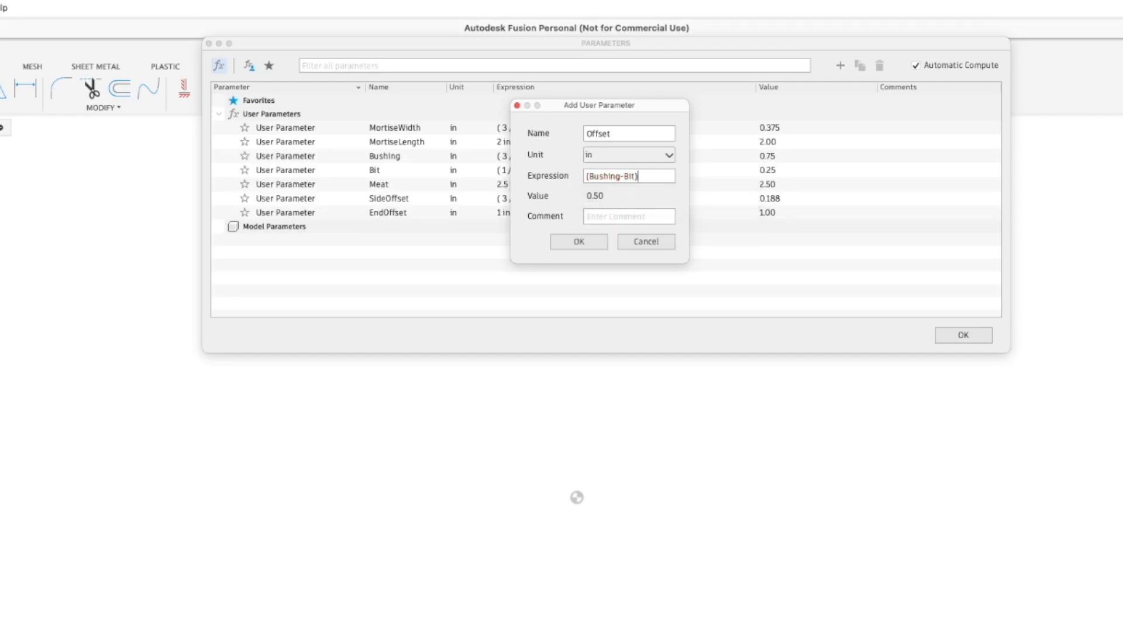
{"action": "type", "text": "/2"}
{"action": "key", "text": "Return"}
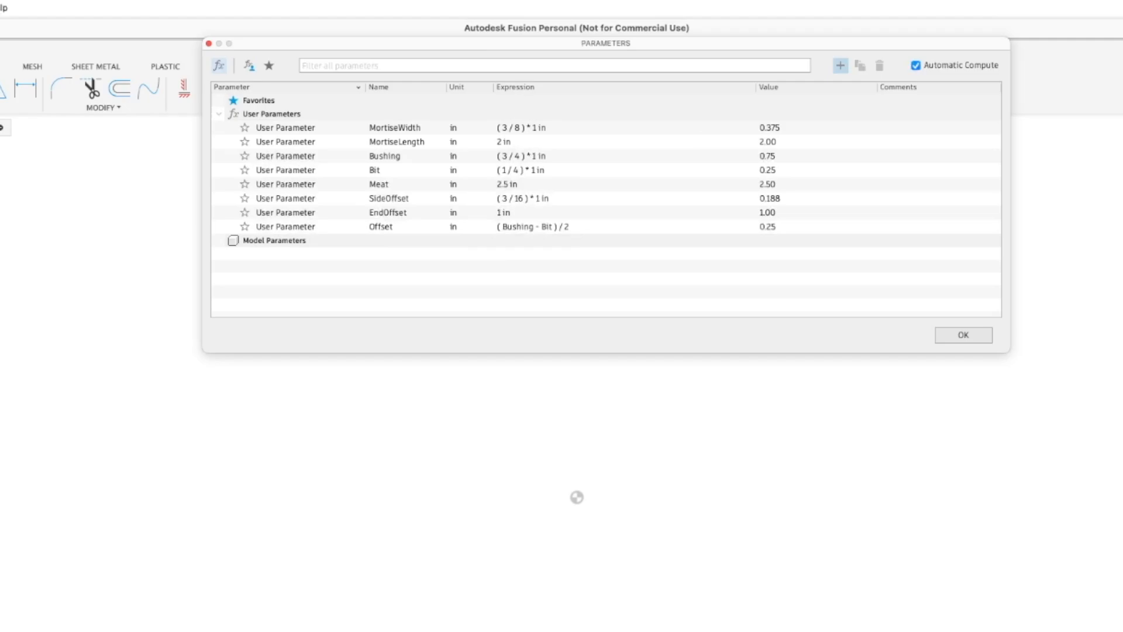
{"action": "left_click", "coordinate": [949, 337]}
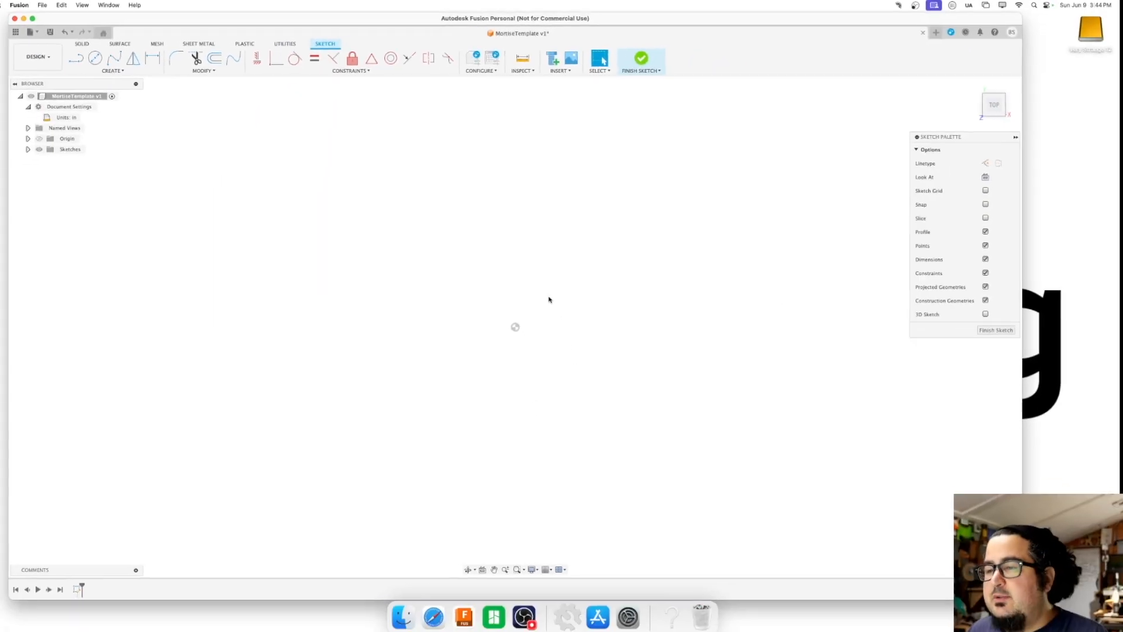
Sketch a two-point rectangle starting at the origin, with its height set to MortiseWidth and its horizontal length to MortiseLength
{"action": "key", "text": "r"}
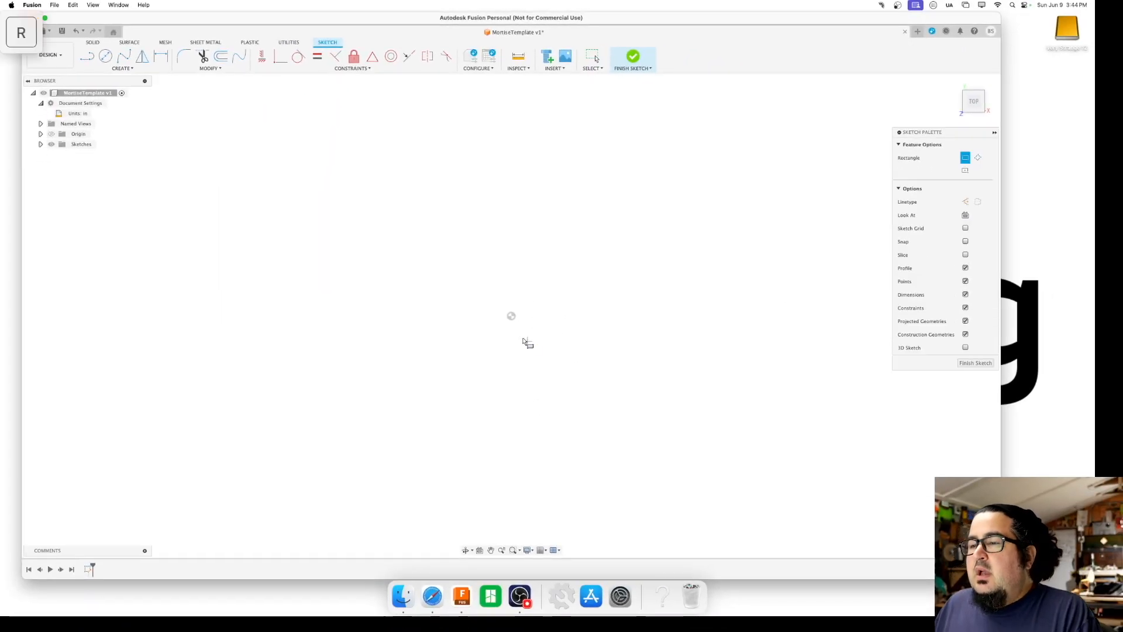
{"action": "left_click", "coordinate": [511, 315]}
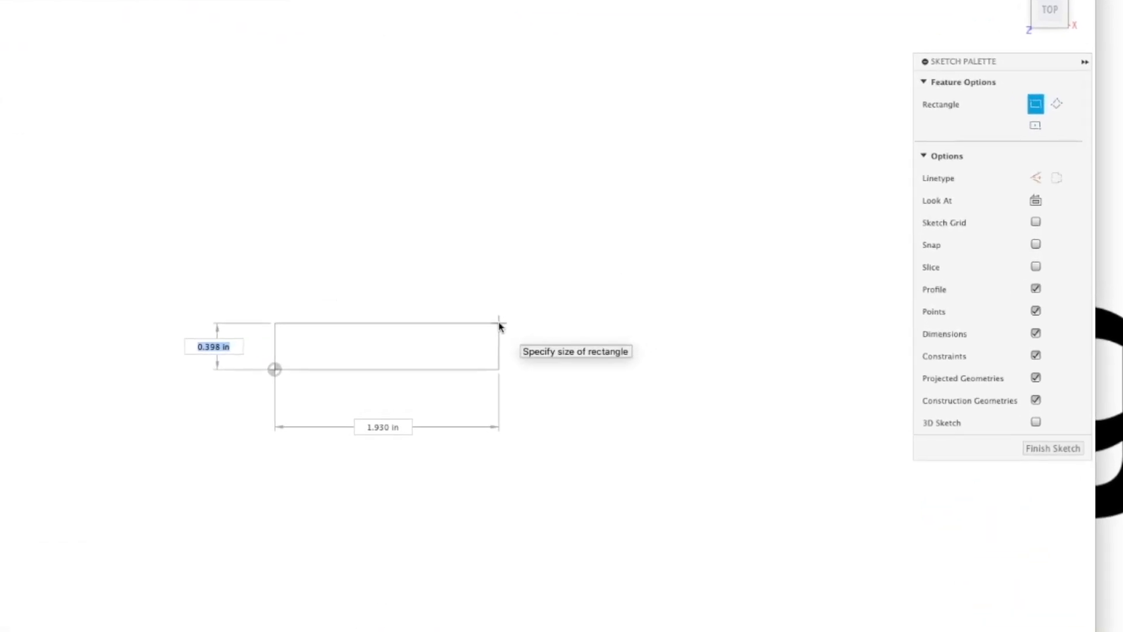
{"action": "type", "text": "MortiseWidth"}
{"action": "key", "text": "Down"}
{"action": "key", "text": "Return"}
{"action": "key", "text": "Tab"}
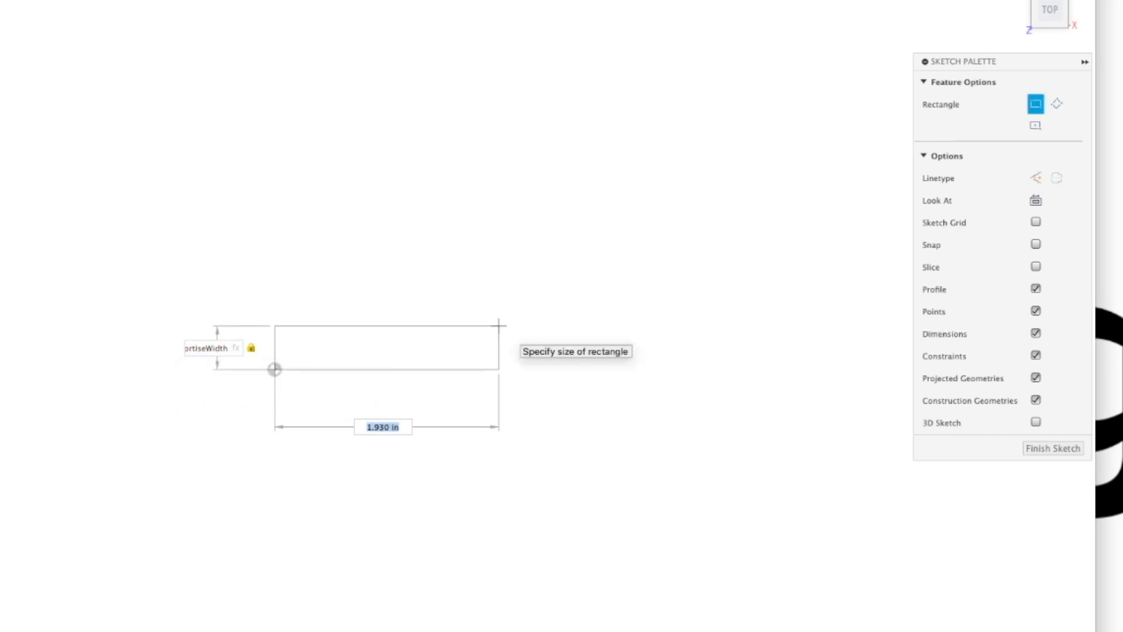
{"action": "type", "text": "mor"}
{"action": "key", "text": "Return"}
{"action": "key", "text": "Tab"}
{"action": "key", "text": "Return"}
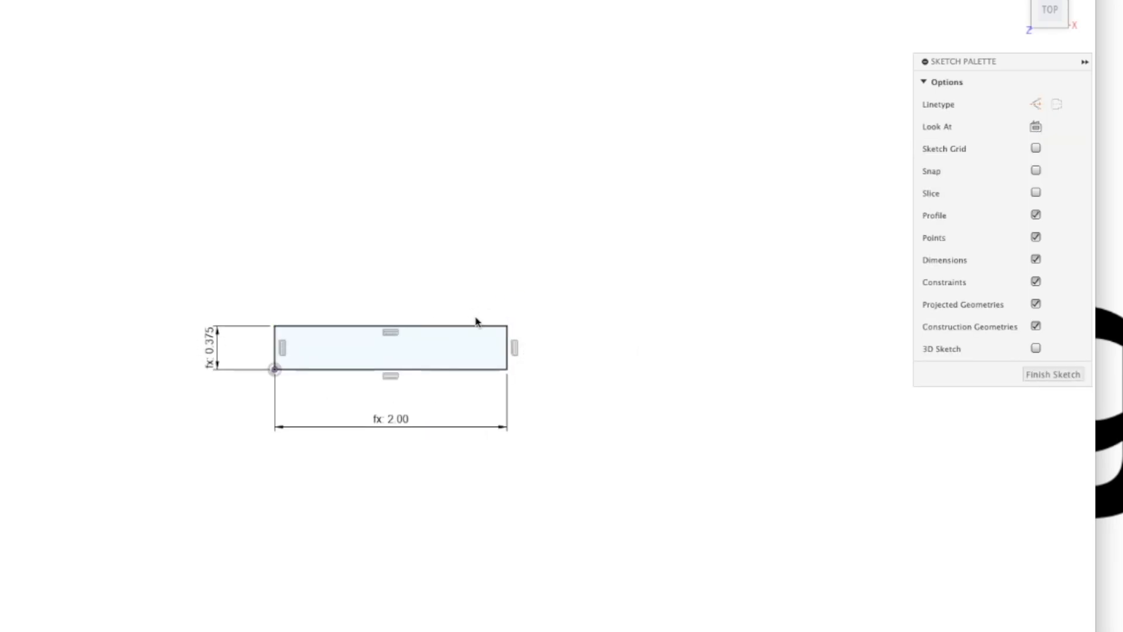
Convert all four sides of the mortise rectangle to construction lines
{"action": "left_click", "coordinate": [450, 328]}
{"action": "double_click", "coordinate": [448, 326]}
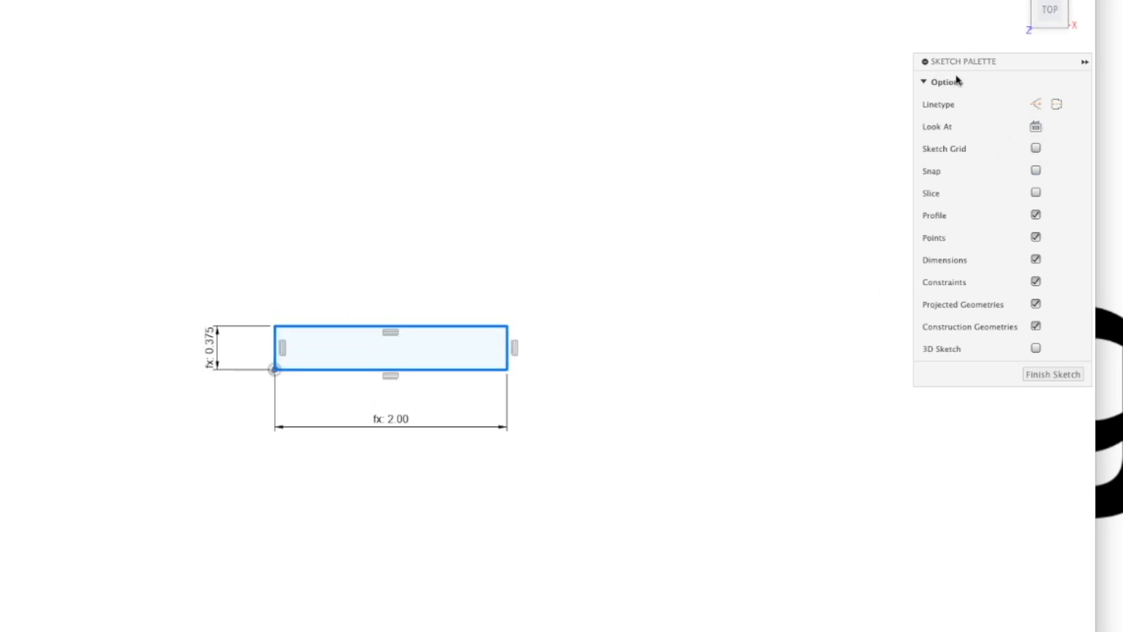
{"action": "left_click", "coordinate": [924, 61]}
{"action": "left_click", "coordinate": [924, 60]}
{"action": "left_click", "coordinate": [1035, 105]}
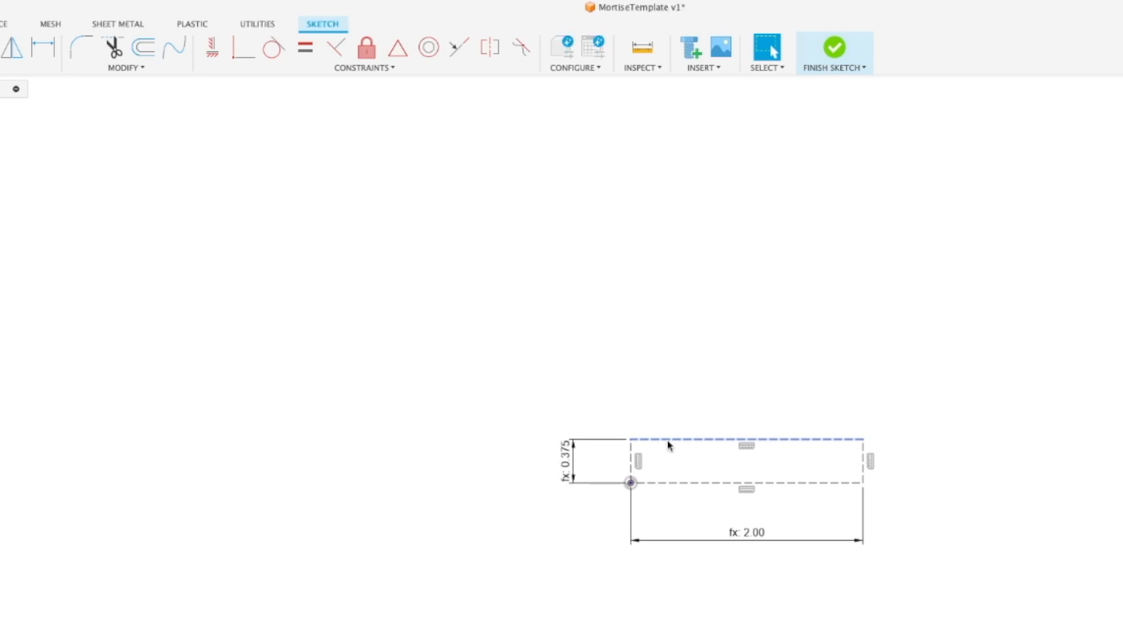
Offset the whole construction rectangle outward by the Offset parameter
{"action": "double_click", "coordinate": [669, 444]}
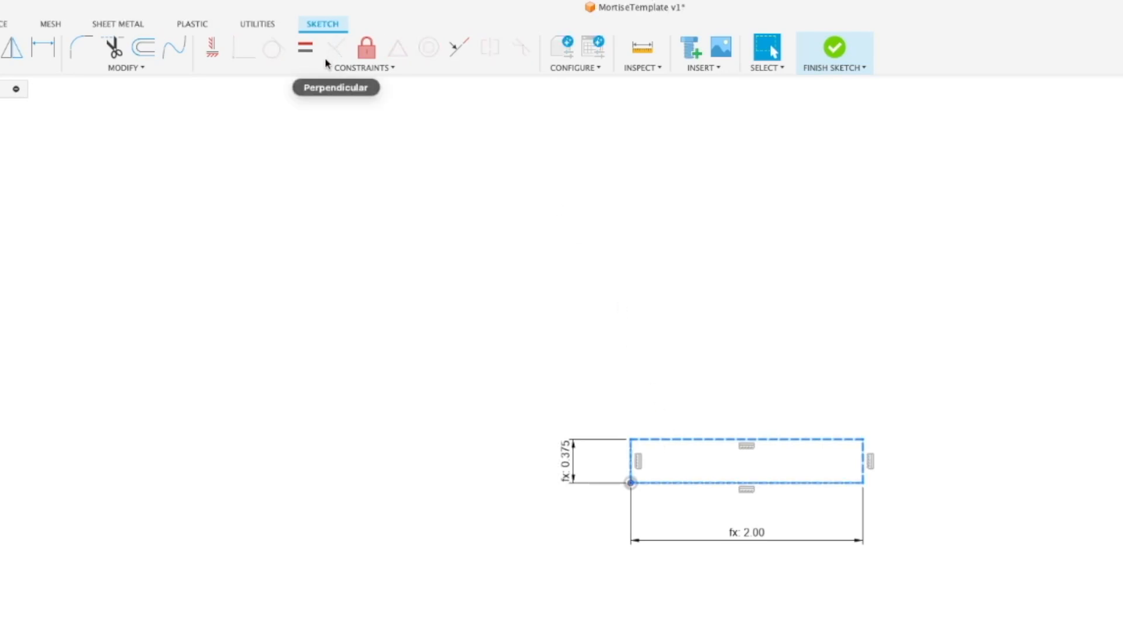
{"action": "left_click", "coordinate": [142, 47]}
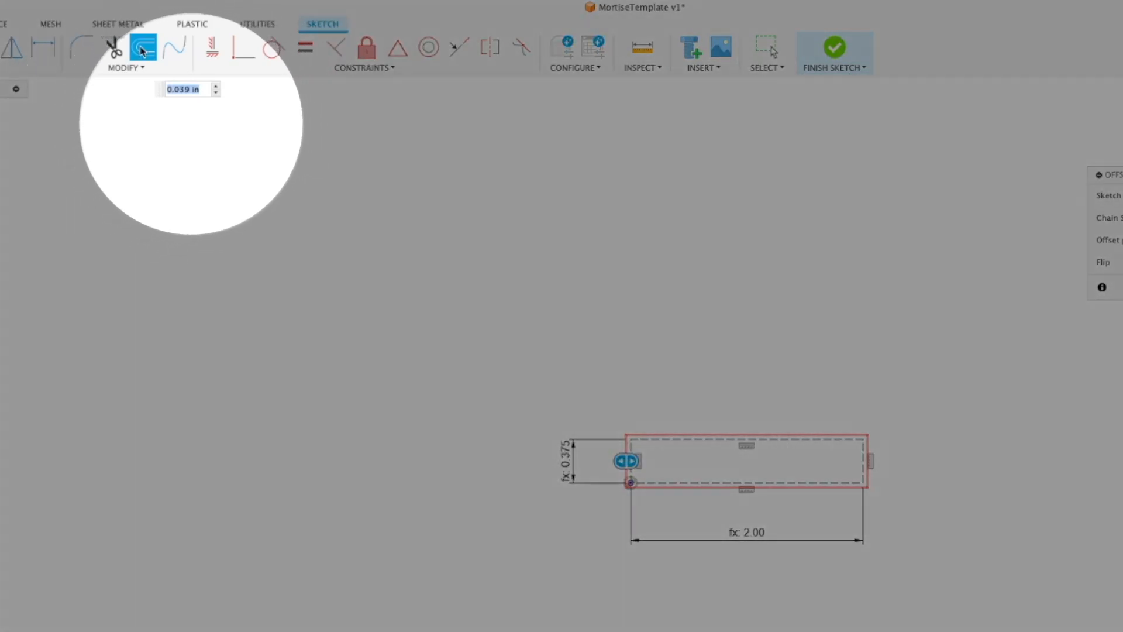
{"action": "type", "text": "Offset"}
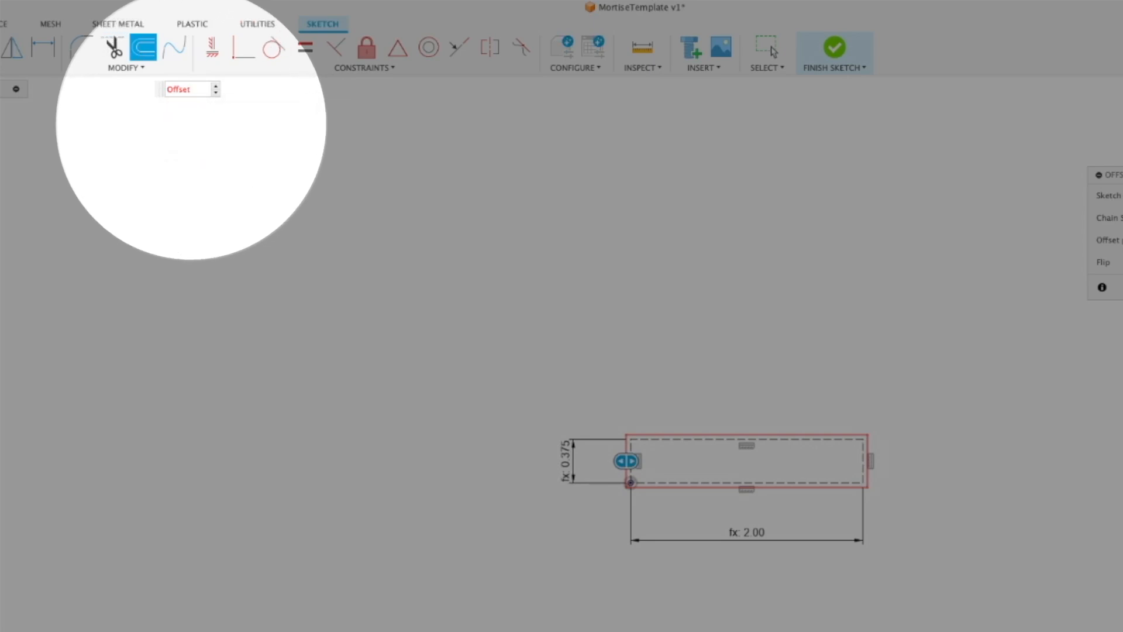
{"action": "key", "text": "Return"}
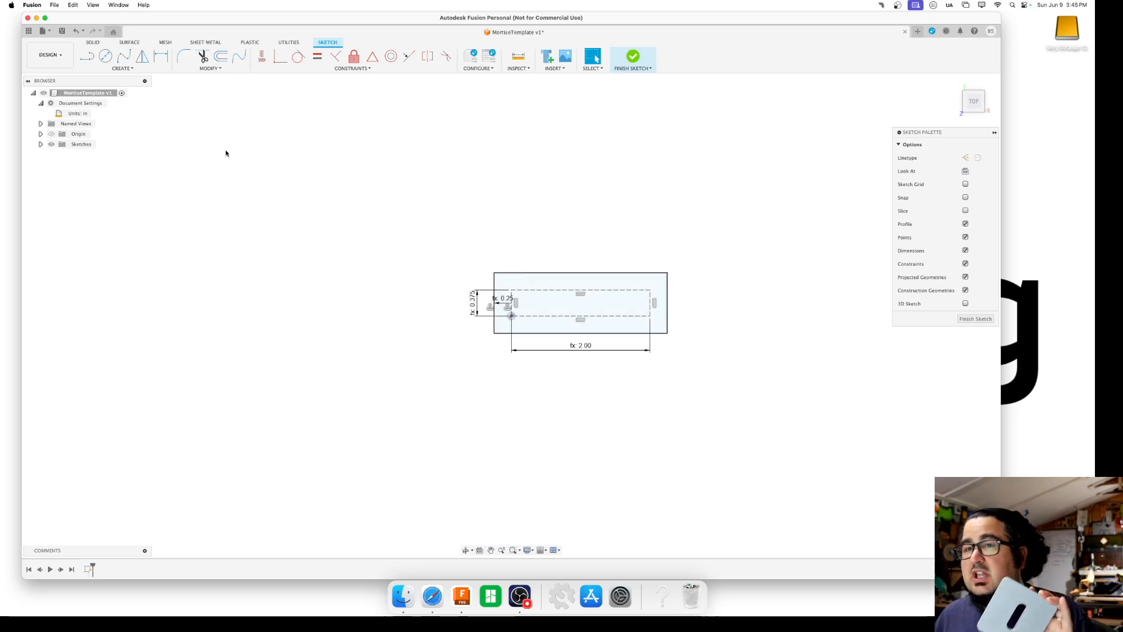
{"action": "left_click", "coordinate": [157, 68]}
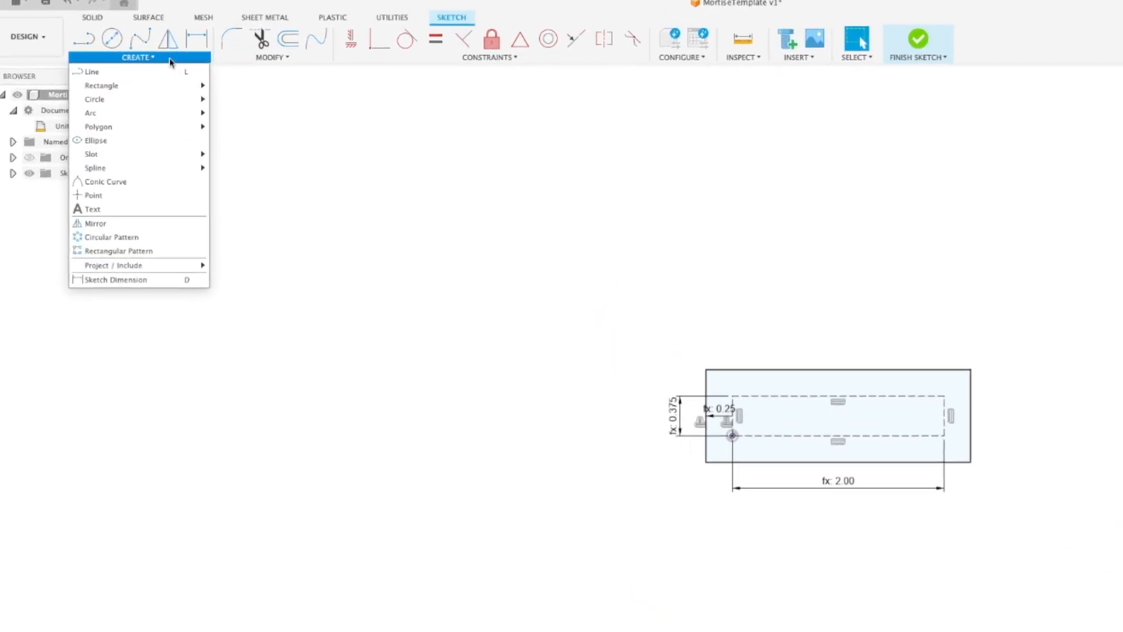
{"action": "mouse_move", "coordinate": [134, 144]}
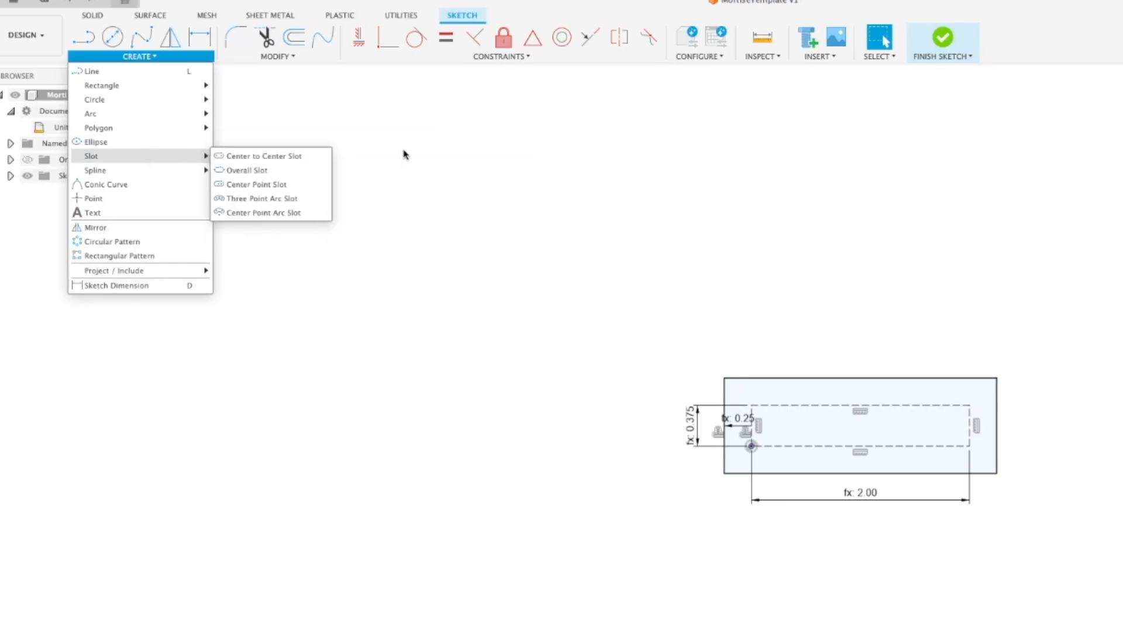
{"action": "left_click", "coordinate": [375, 143]}
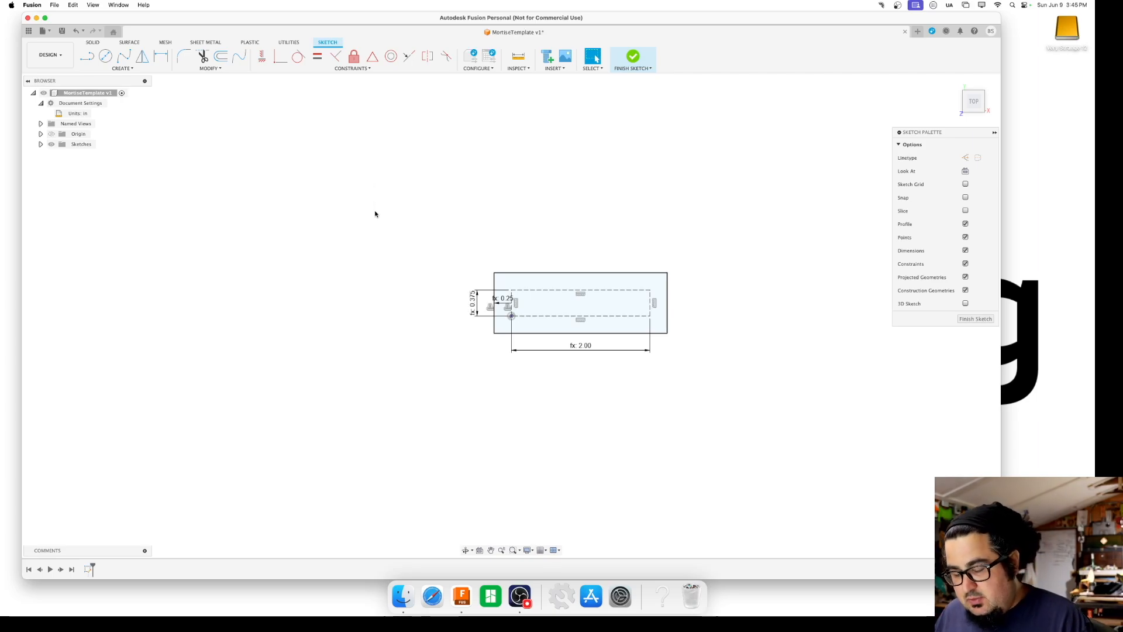
Sketch a larger two-point rectangle freehand that fully surrounds the offset rectangle as the template's outer outline
{"action": "key", "text": "r"}
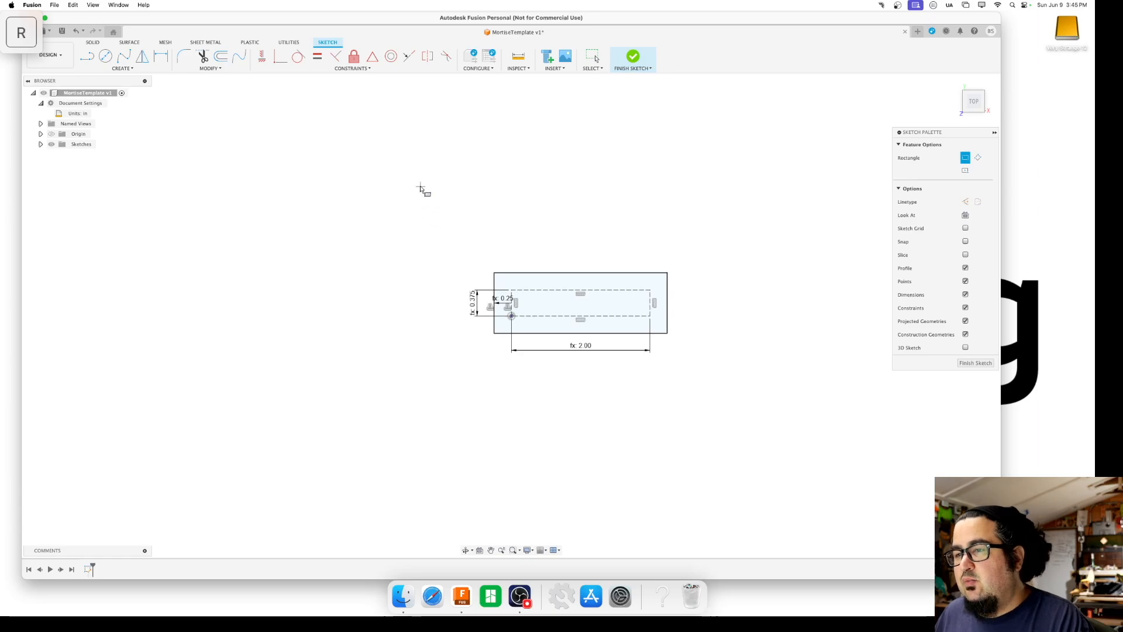
{"action": "left_click", "coordinate": [406, 184]}
{"action": "left_click", "coordinate": [761, 422]}
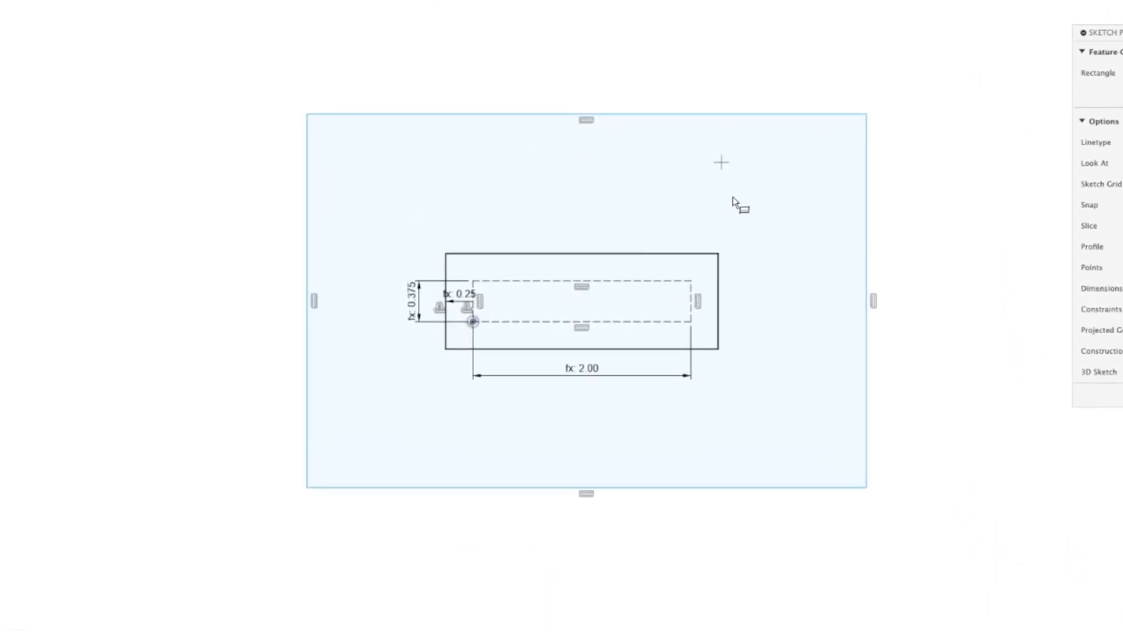
{"action": "key", "text": "Escape"}
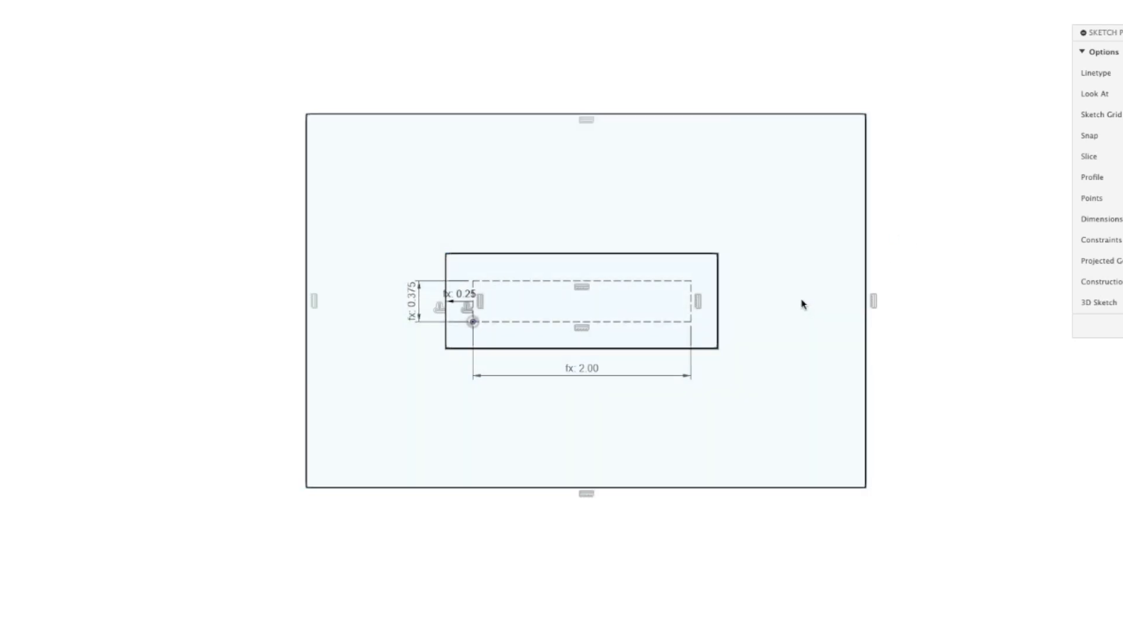
Examine how the sketch is constrained by selecting the offset and mortise rectangles and shifting the free edges of the outer rectangle
{"action": "left_click", "coordinate": [719, 274]}
{"action": "double_click", "coordinate": [719, 277]}
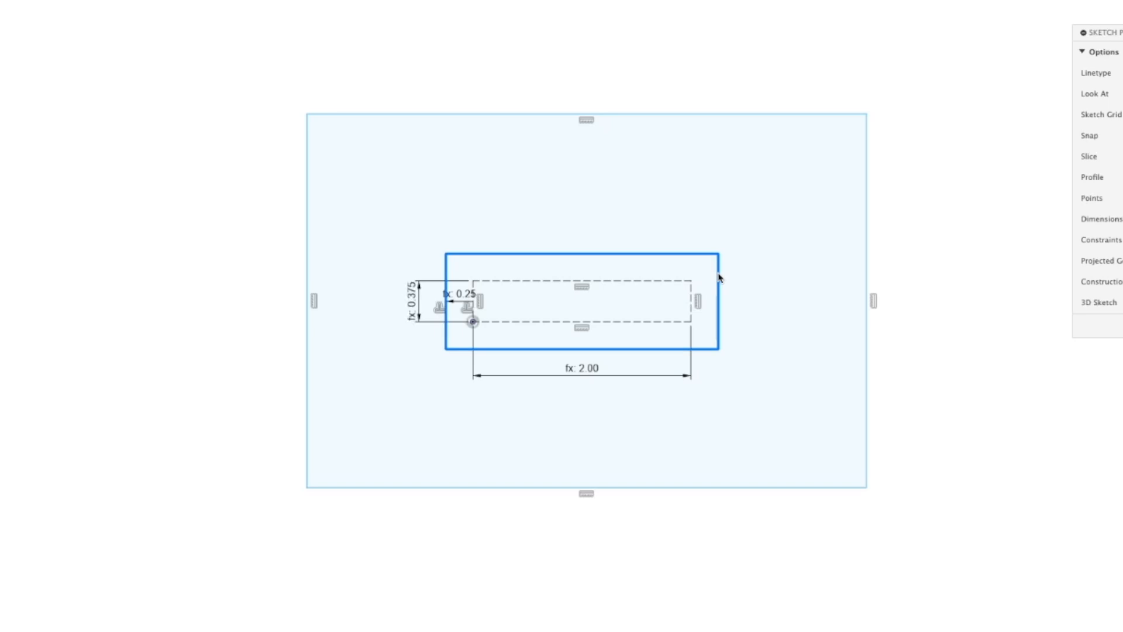
{"action": "key", "text": "Escape"}
{"action": "left_click", "coordinate": [644, 280]}
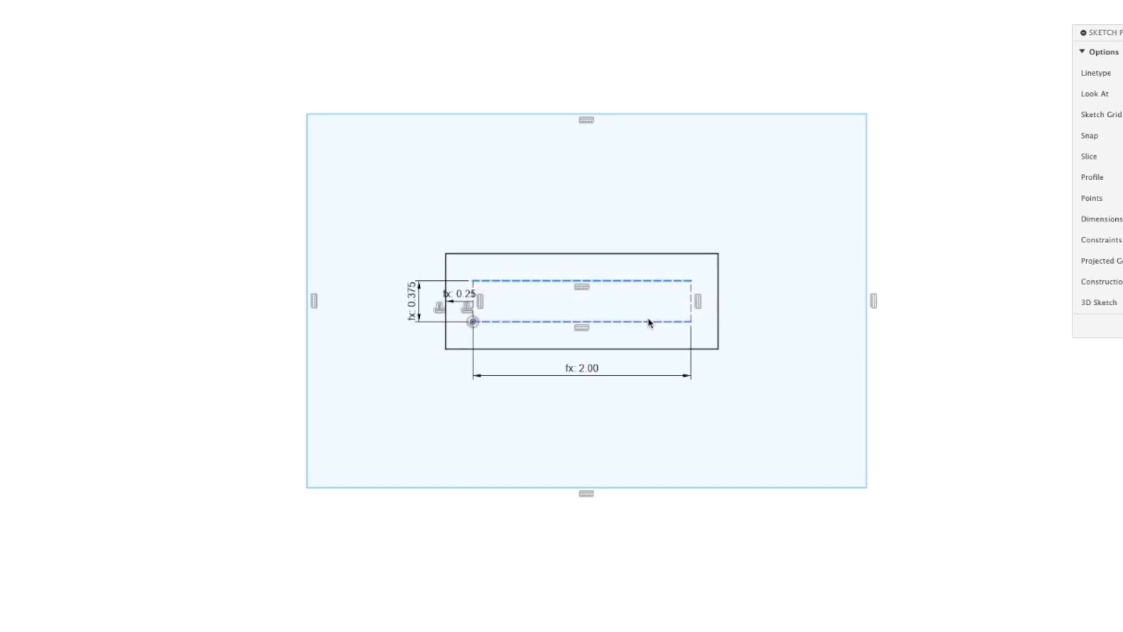
{"action": "left_click", "coordinate": [473, 322]}
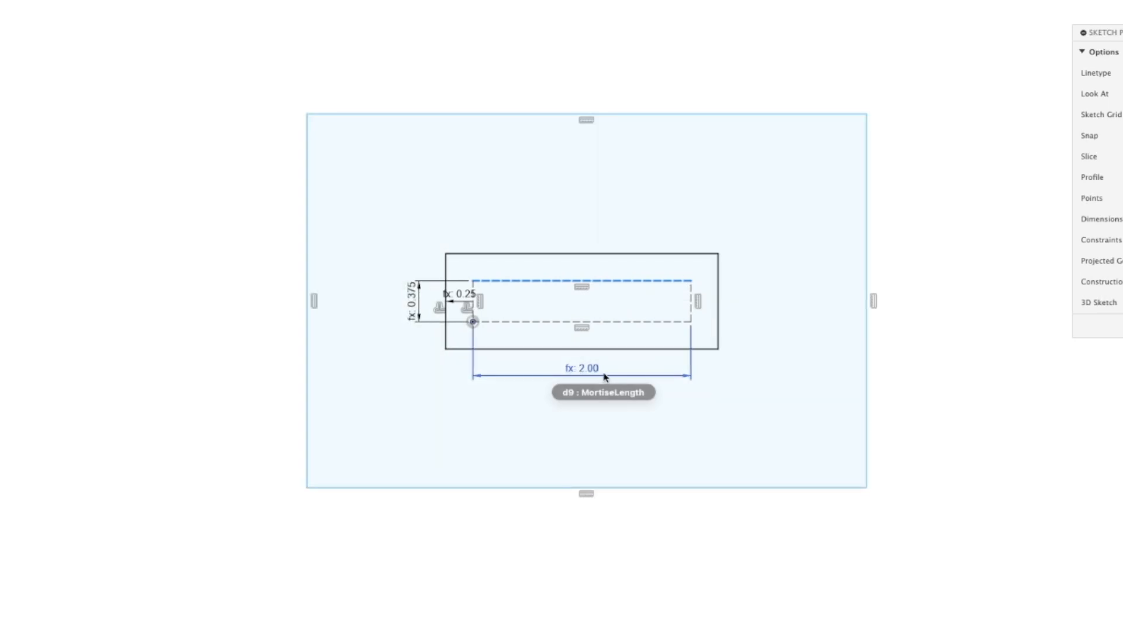
{"action": "left_click", "coordinate": [521, 281]}
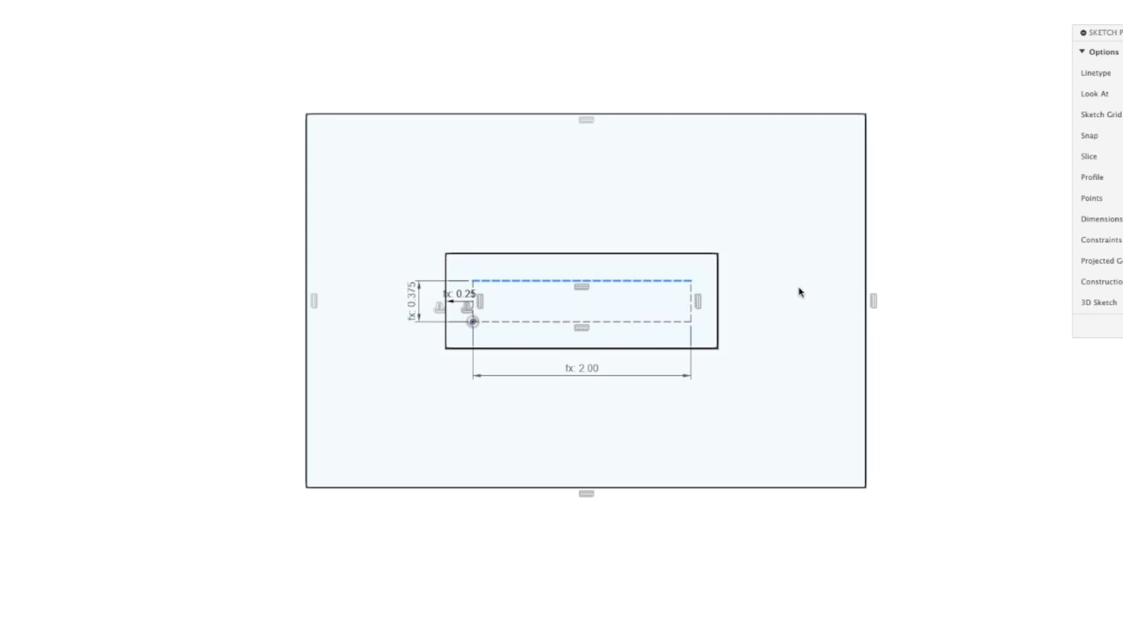
{"action": "left_click", "coordinate": [719, 290]}
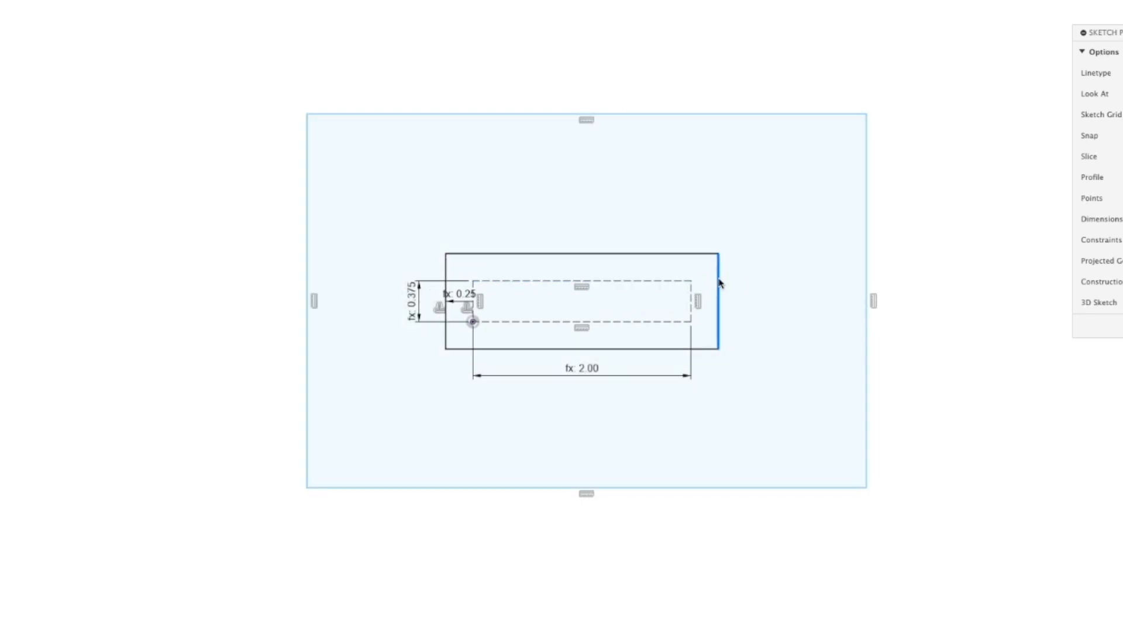
{"action": "double_click", "coordinate": [703, 254]}
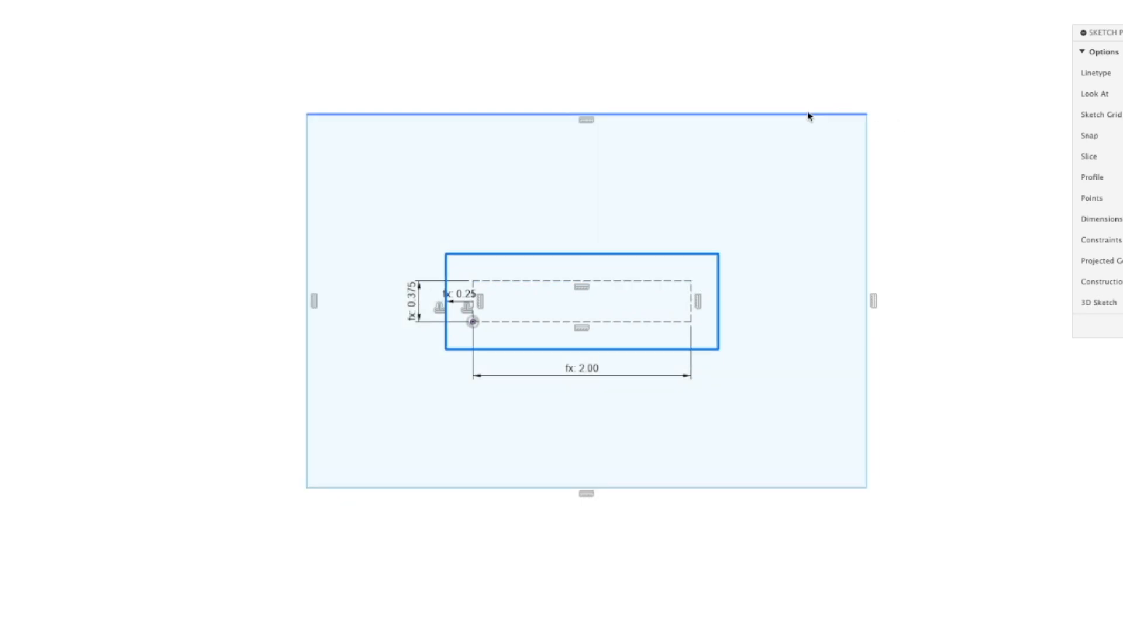
{"action": "mouse_move", "coordinate": [806, 118]}
{"action": "left_mouse_down"}
{"action": "mouse_move", "coordinate": [815, 155]}
{"action": "mouse_move", "coordinate": [847, 127]}
{"action": "left_mouse_up"}
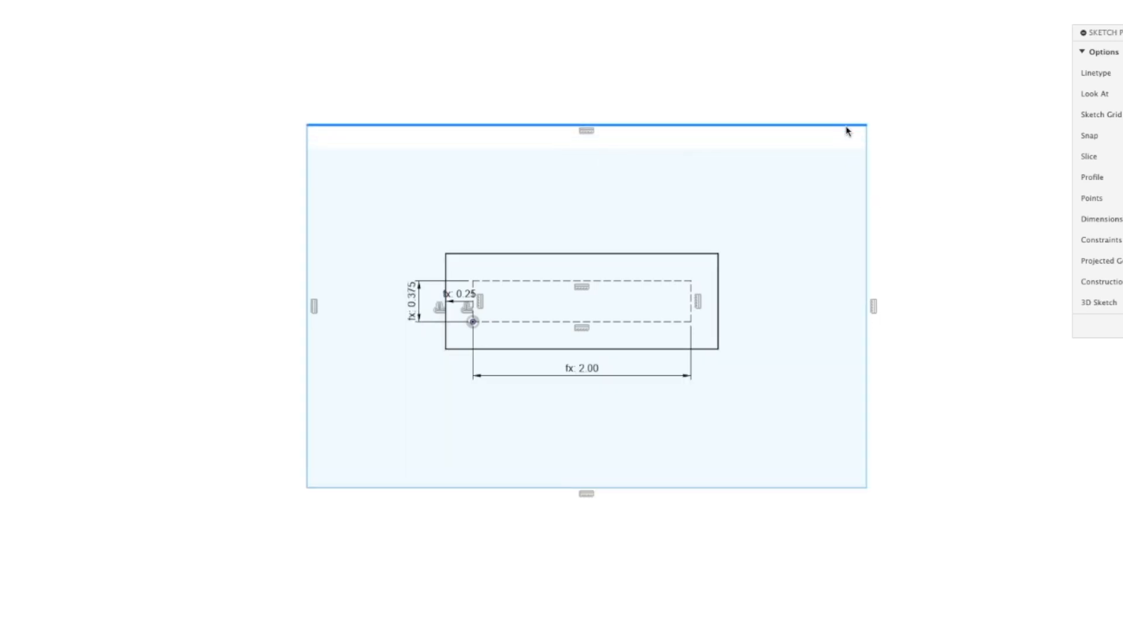
{"action": "mouse_move", "coordinate": [870, 180]}
{"action": "left_mouse_down"}
{"action": "mouse_move", "coordinate": [1011, 176]}
{"action": "mouse_move", "coordinate": [842, 125]}
{"action": "mouse_move", "coordinate": [908, 225]}
{"action": "mouse_move", "coordinate": [836, 143]}
{"action": "mouse_move", "coordinate": [864, 158]}
{"action": "left_mouse_up"}
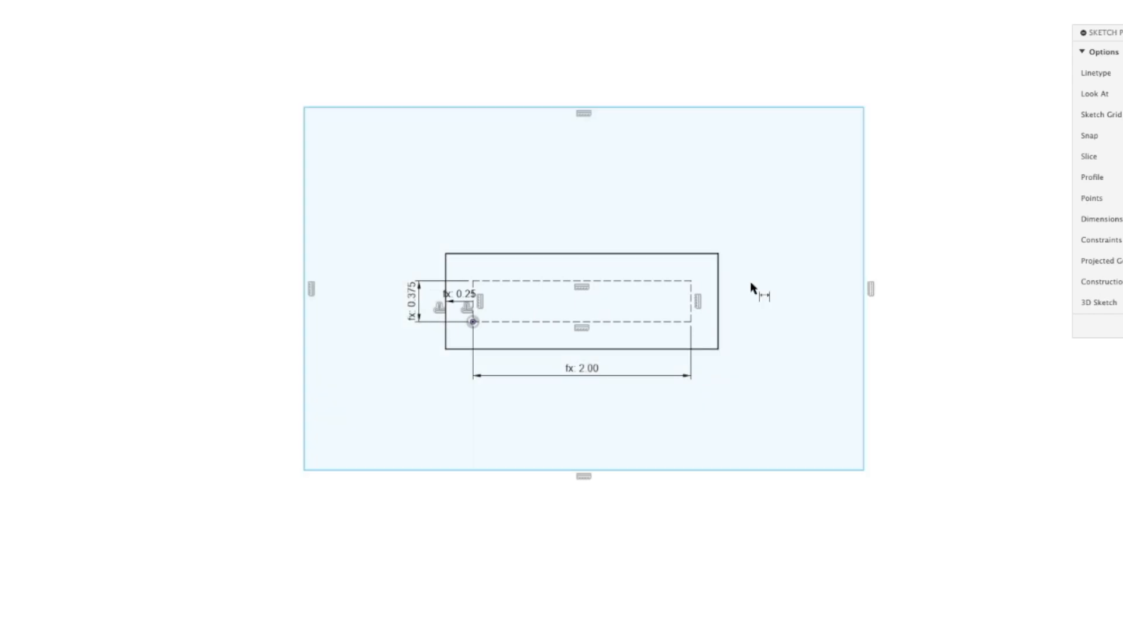
Dimension the gap between the right sides of the offset rectangle and the outer rectangle with the Meat parameter
{"action": "left_click", "coordinate": [719, 288]}
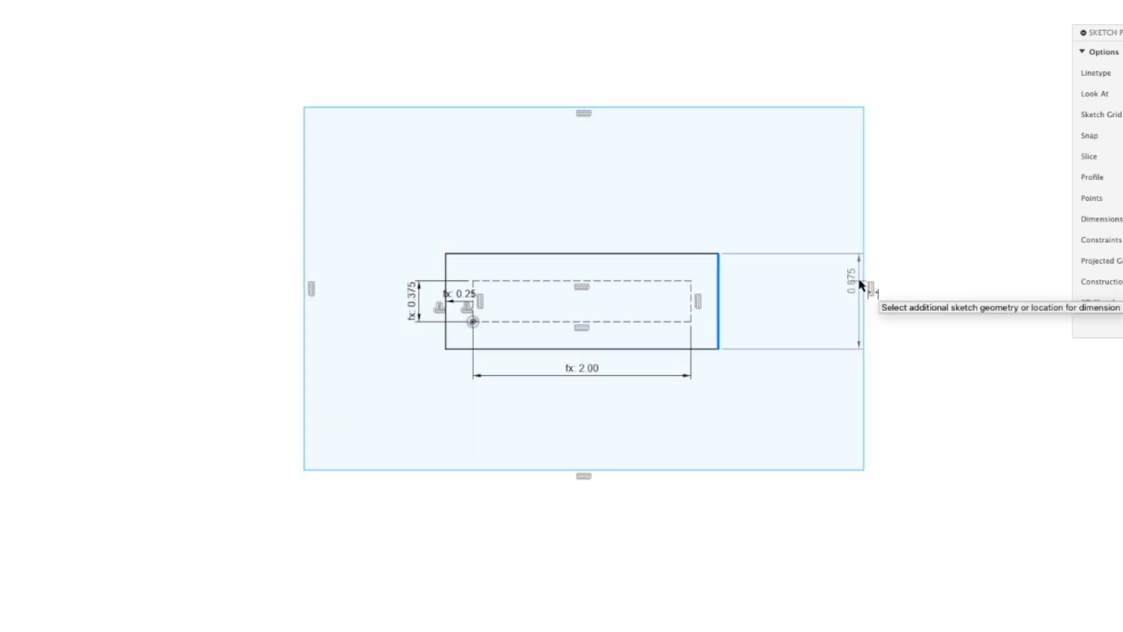
{"action": "left_click", "coordinate": [862, 282]}
{"action": "left_click", "coordinate": [805, 290]}
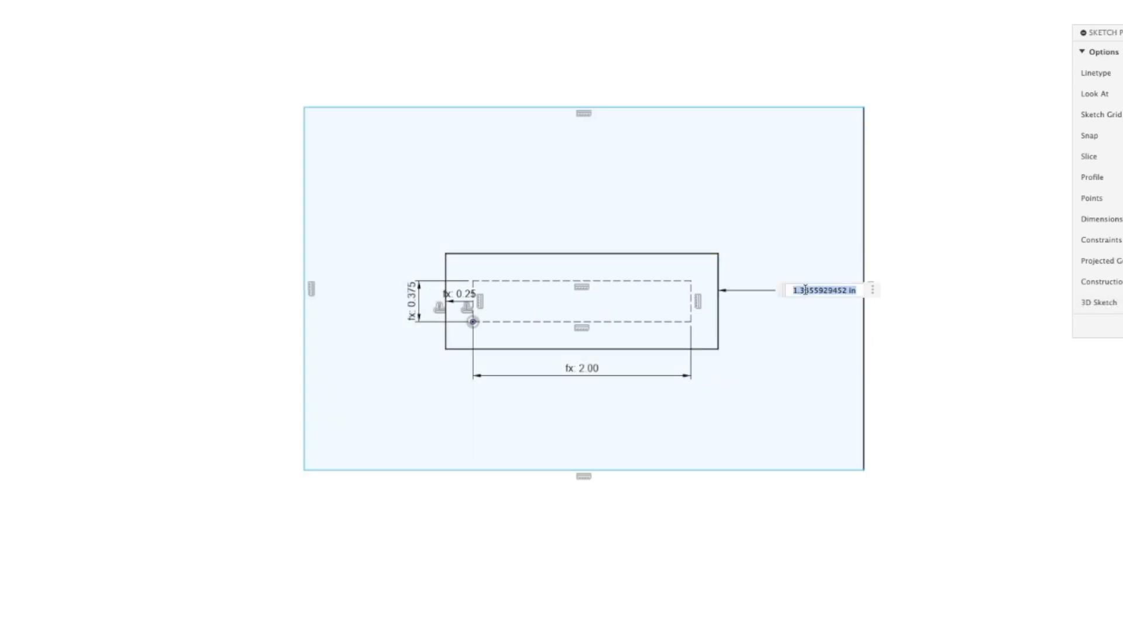
{"action": "type", "text": "mea"}
{"action": "key", "text": "Return"}
{"action": "key", "text": "Return"}
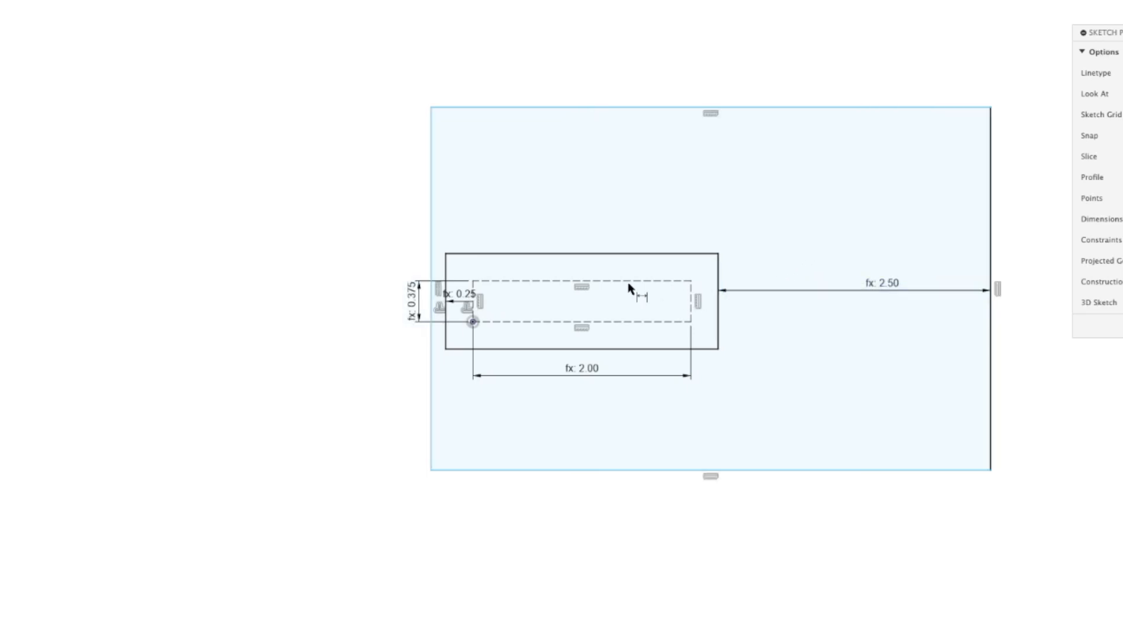
Dimension the gap between the left sides of the outer rectangle and the offset rectangle with the Meat parameter
{"action": "left_click", "coordinate": [433, 296]}
{"action": "left_click", "coordinate": [447, 259]}
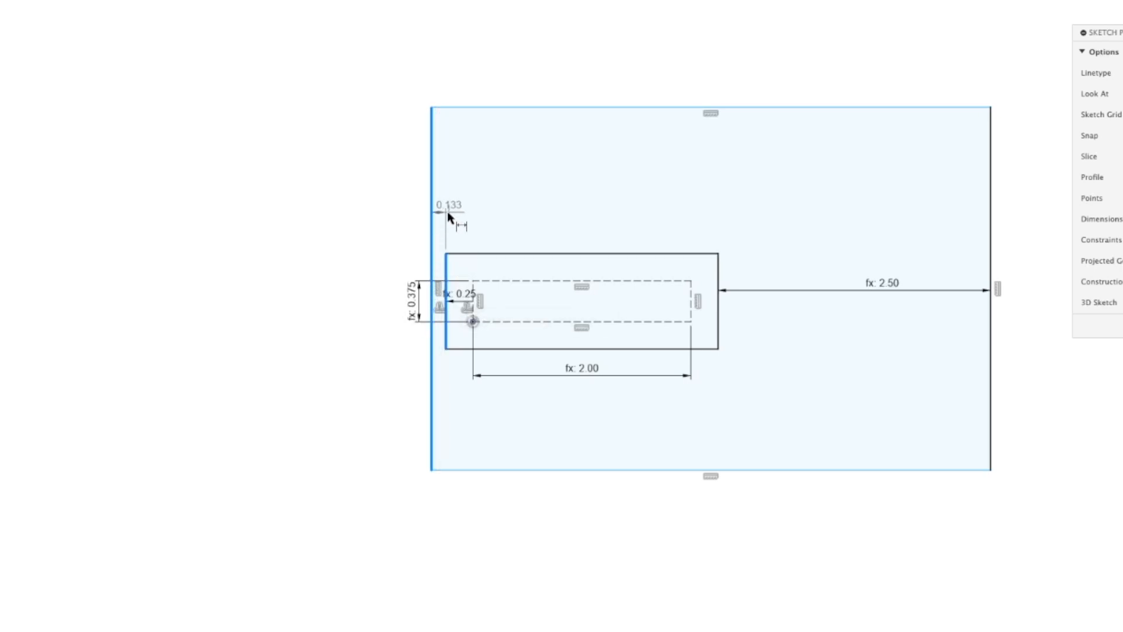
{"action": "left_click", "coordinate": [453, 217]}
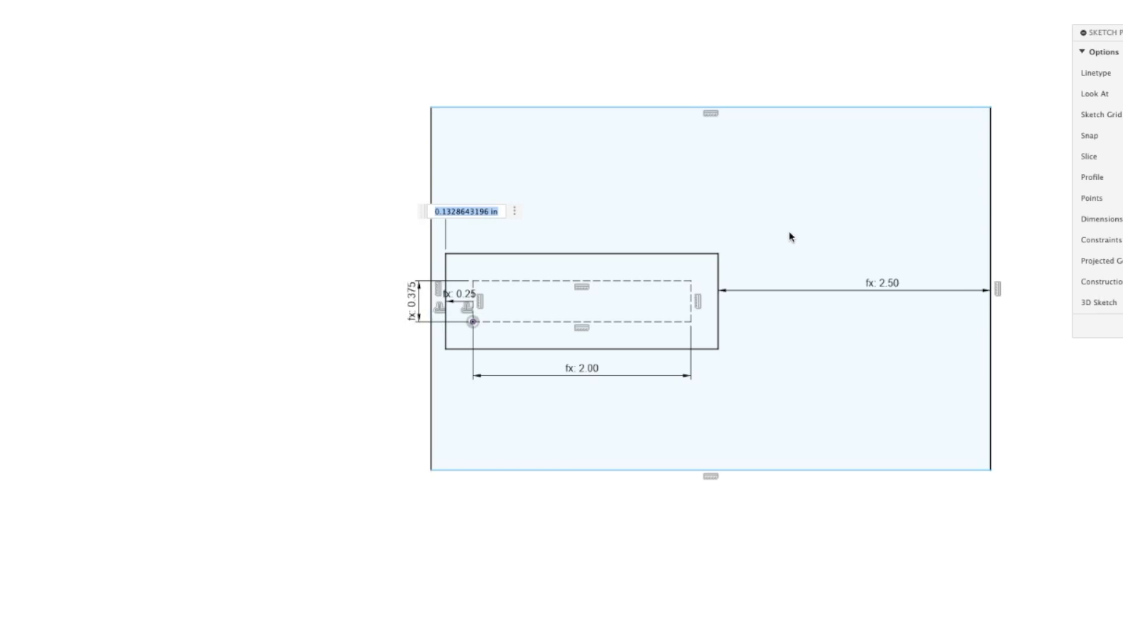
{"action": "type", "text": "Meat"}
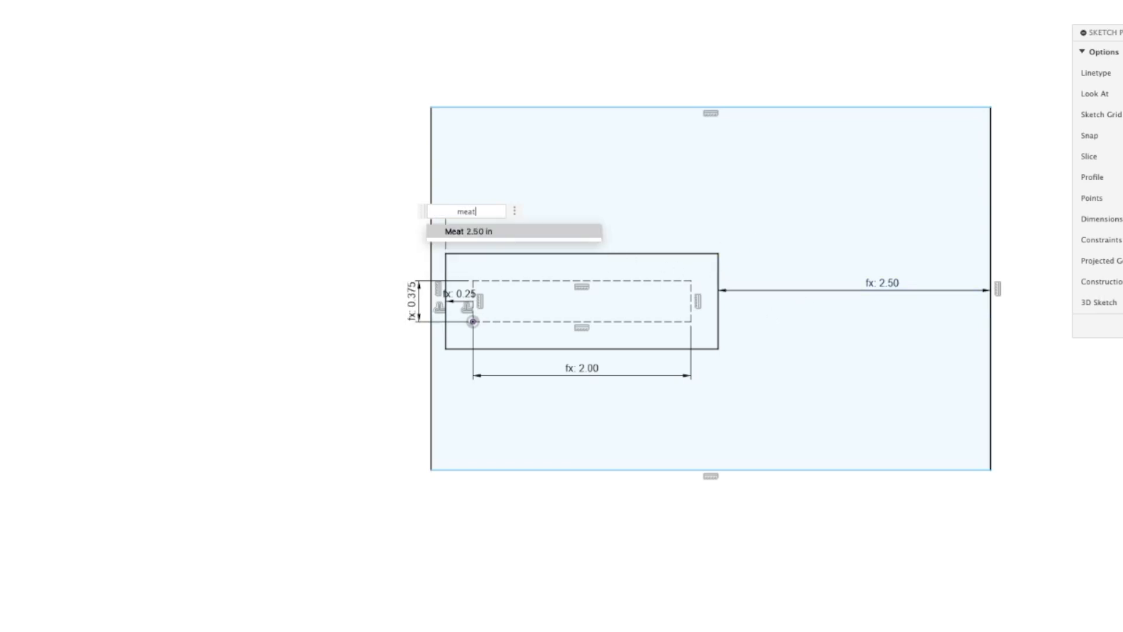
{"action": "key", "text": "Return"}
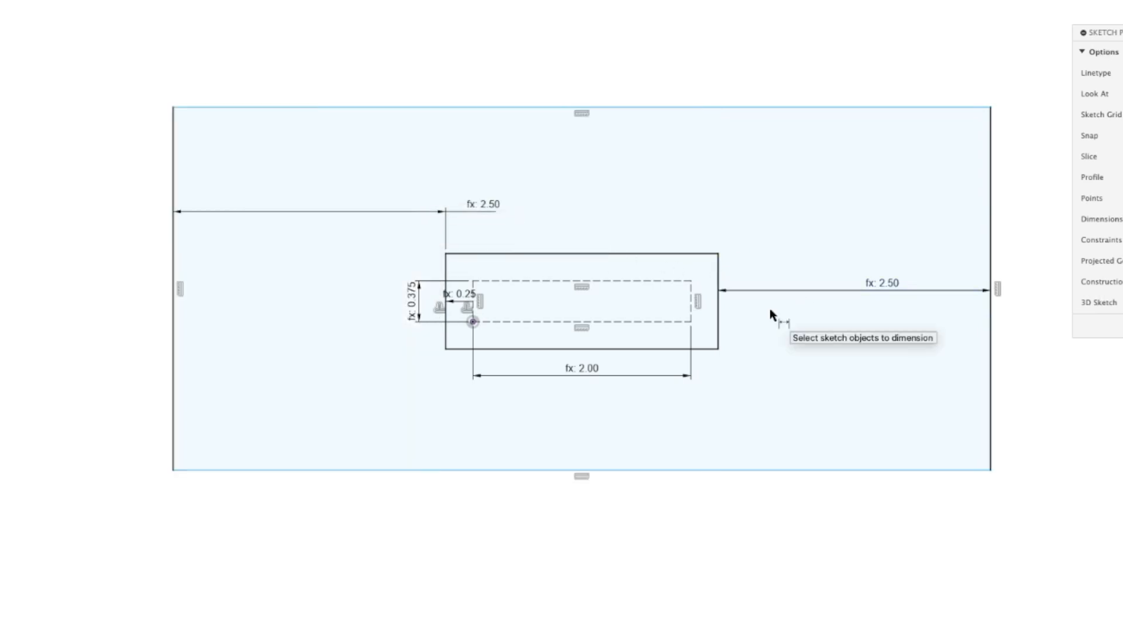
Dimension the gap between the top sides of the offset rectangle and the outer rectangle with the Meat parameter
{"action": "left_click", "coordinate": [634, 255]}
{"action": "left_click", "coordinate": [647, 108]}
{"action": "left_click", "coordinate": [648, 170]}
{"action": "type", "text": "Meat"}
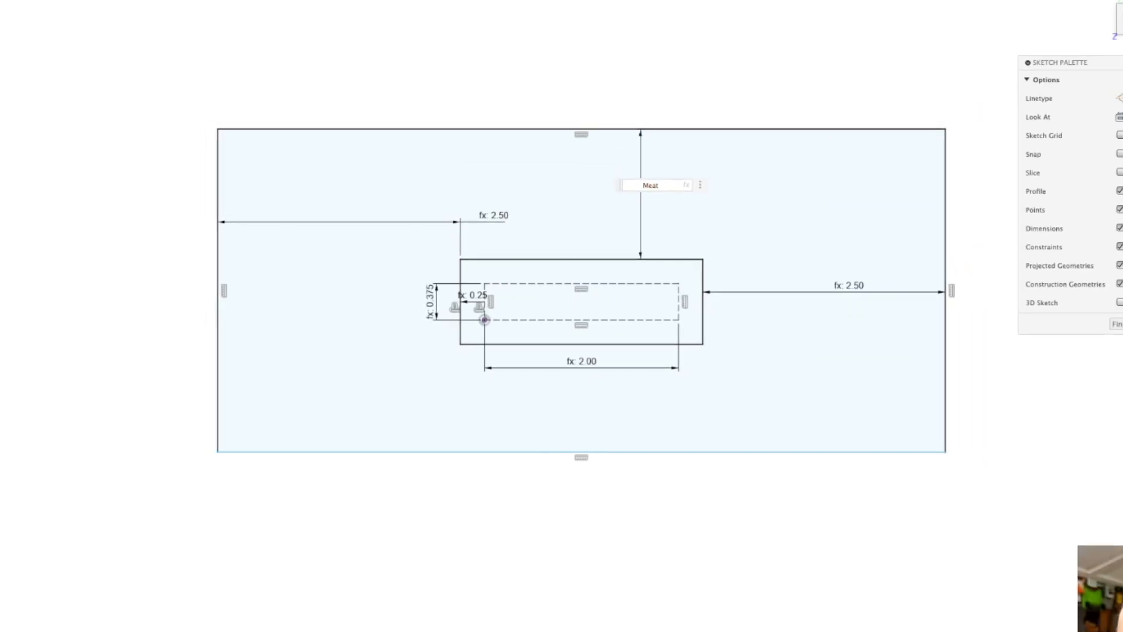
{"action": "key", "text": "Return"}
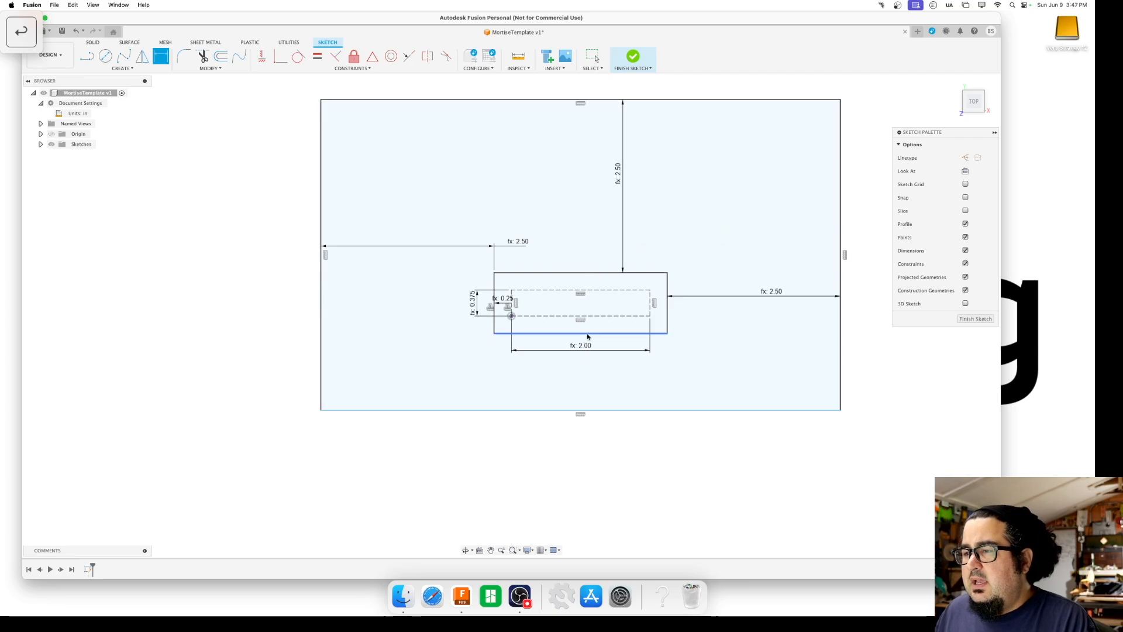
Dimension the gap between the bottom sides of the offset rectangle and the outer rectangle with the Meat parameter
{"action": "left_click", "coordinate": [589, 335]}
{"action": "left_click", "coordinate": [598, 335]}
{"action": "key", "text": "Escape"}
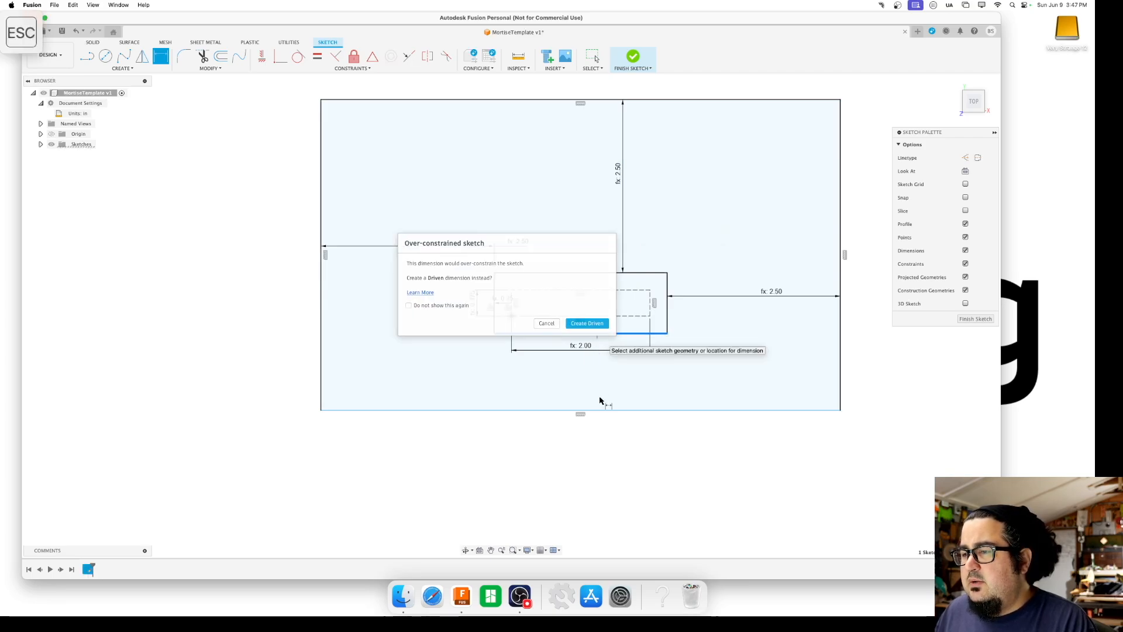
{"action": "key", "text": "d"}
{"action": "left_click", "coordinate": [624, 410]}
{"action": "left_click", "coordinate": [627, 384]}
{"action": "type", "text": "Meat"}
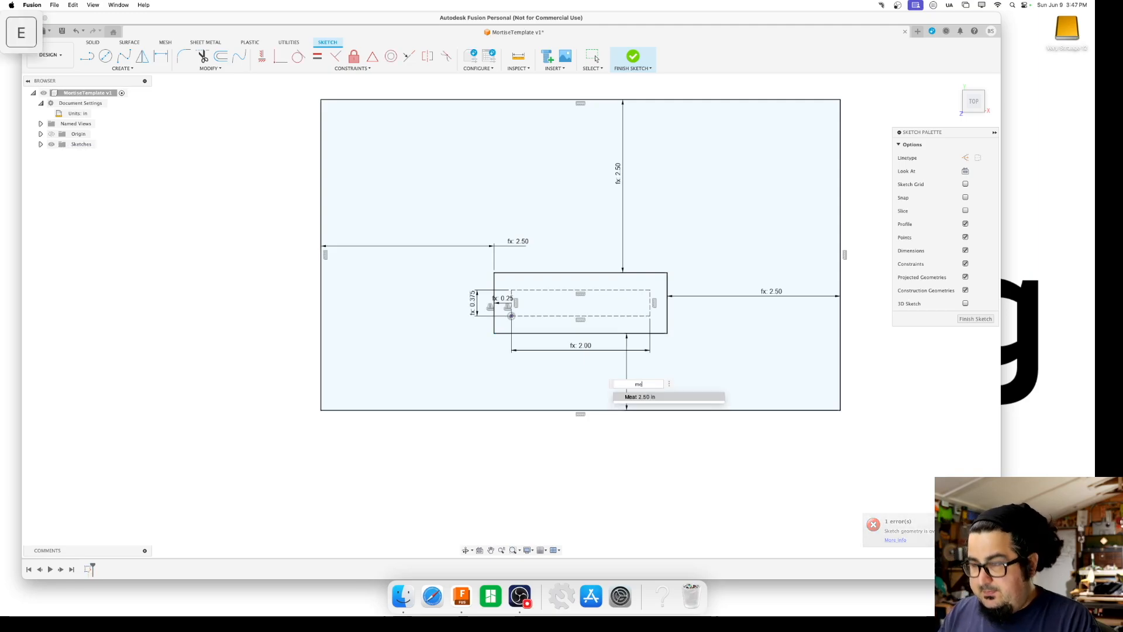
{"action": "key", "text": "Return"}
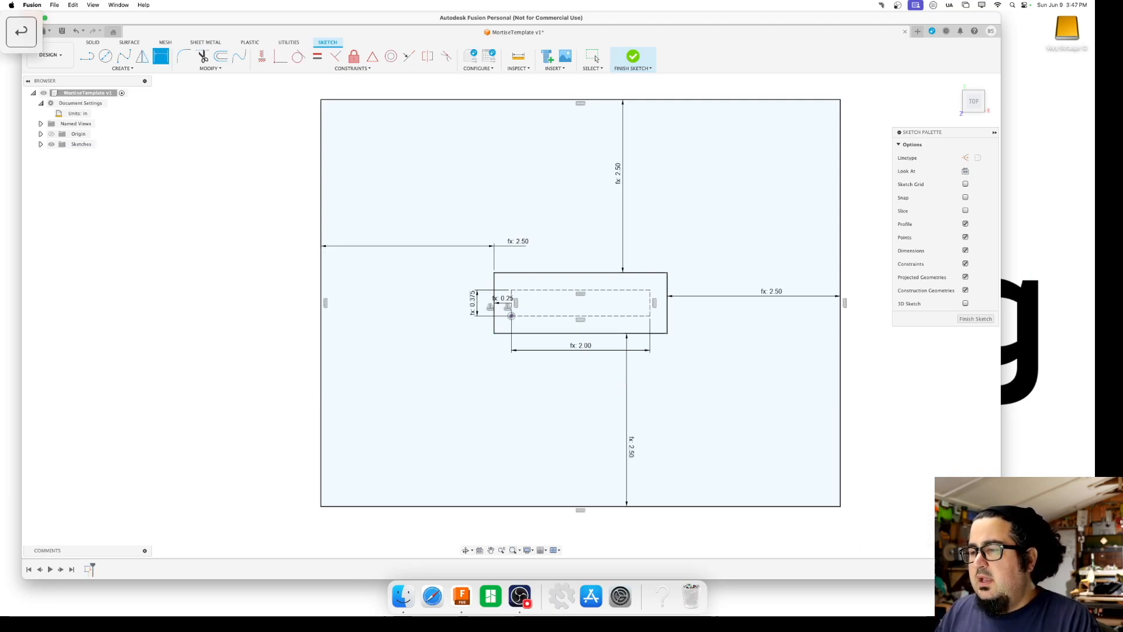
Add driven dimensions for the outer rectangle's overall height and overall width
{"action": "scroll", "coordinate": [690, 312], "scroll_direction": "down", "scroll_amount": 2}
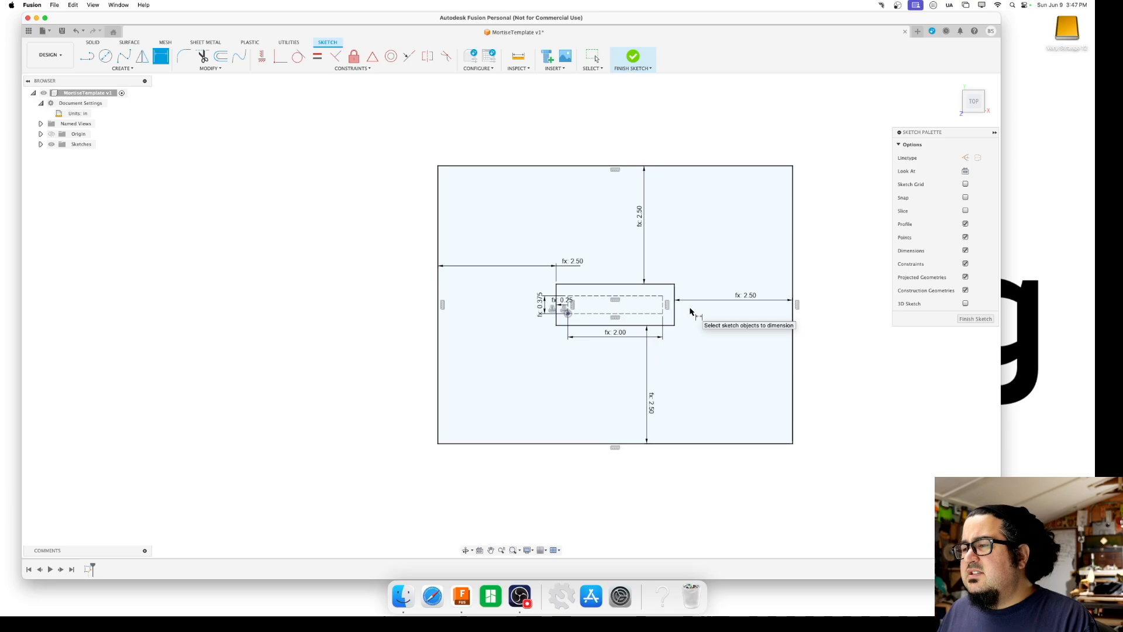
{"action": "left_click", "coordinate": [794, 270]}
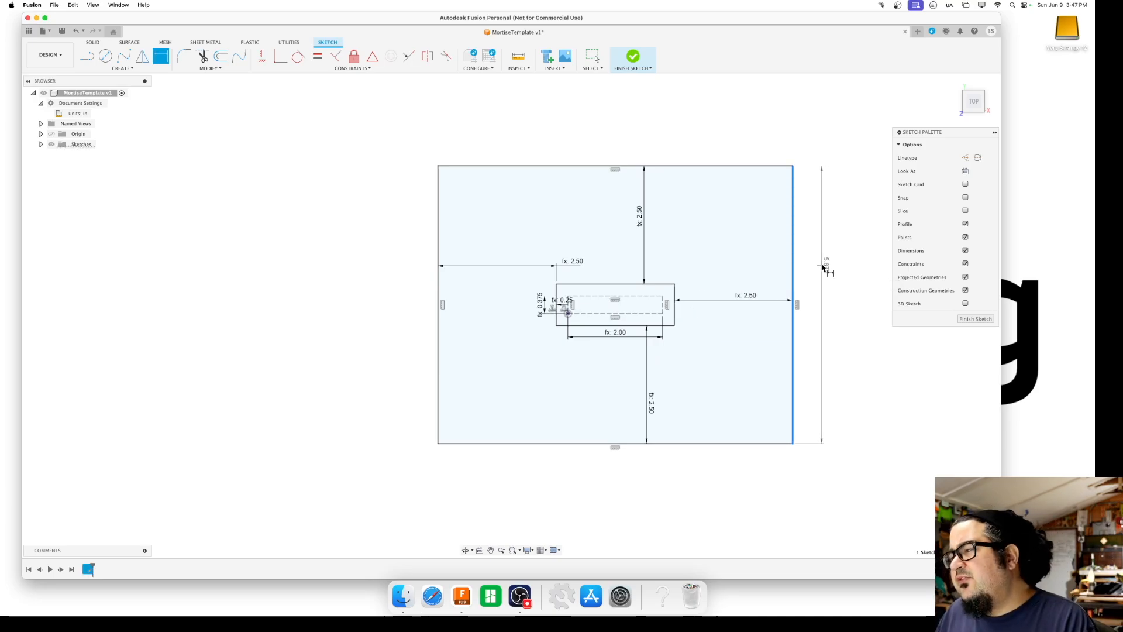
{"action": "left_click", "coordinate": [819, 269]}
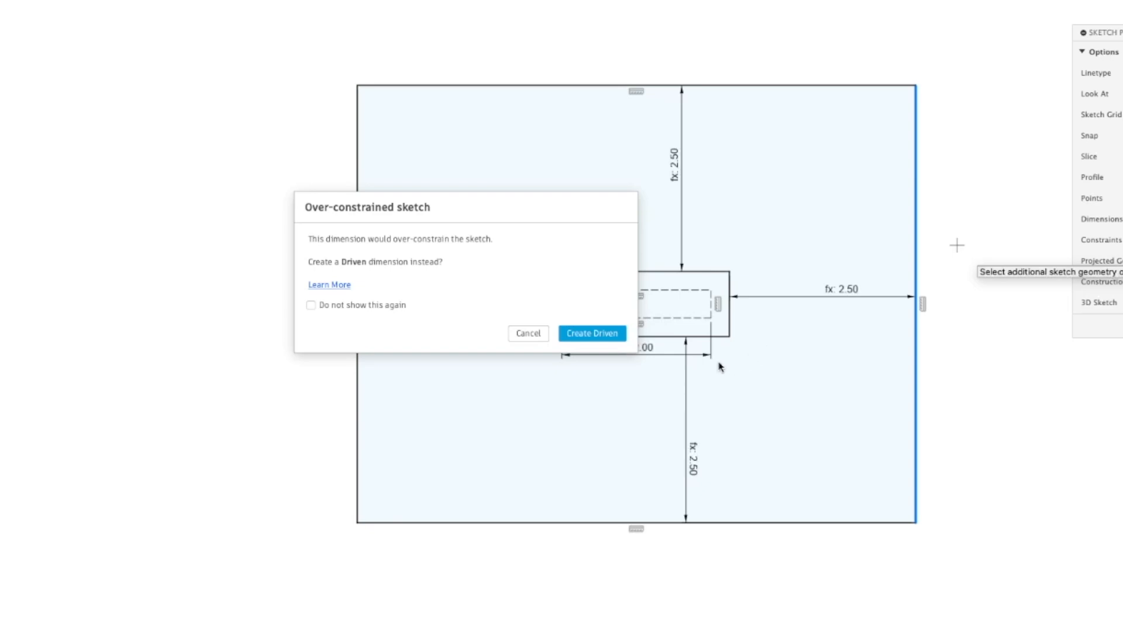
{"action": "left_click", "coordinate": [580, 340]}
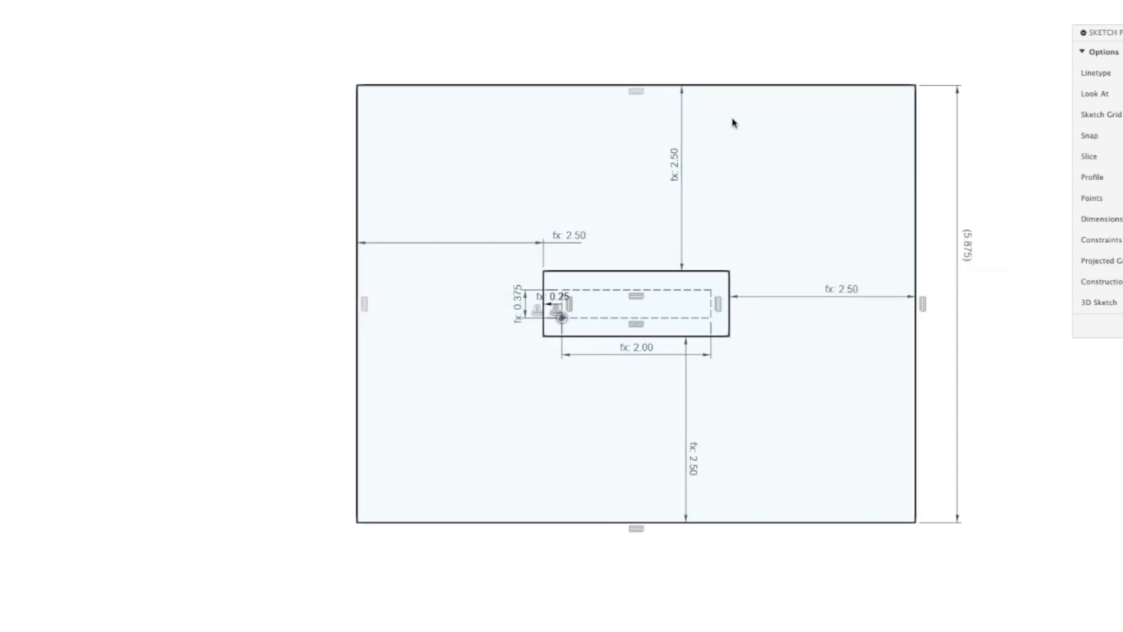
{"action": "left_click", "coordinate": [721, 86]}
{"action": "left_click", "coordinate": [715, 47]}
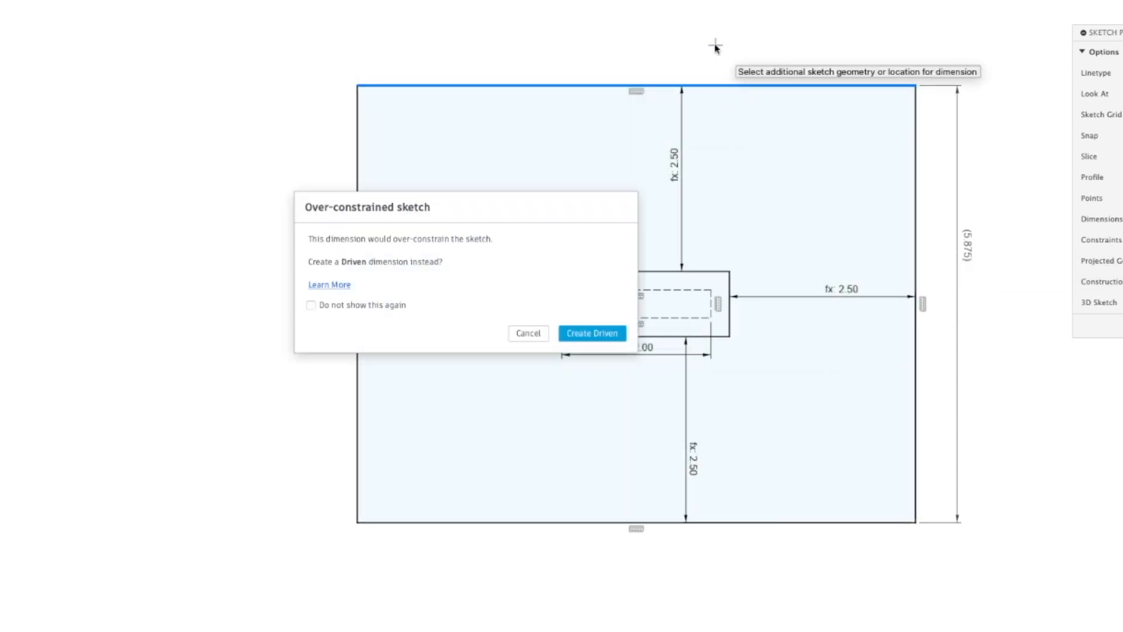
{"action": "left_click", "coordinate": [597, 333]}
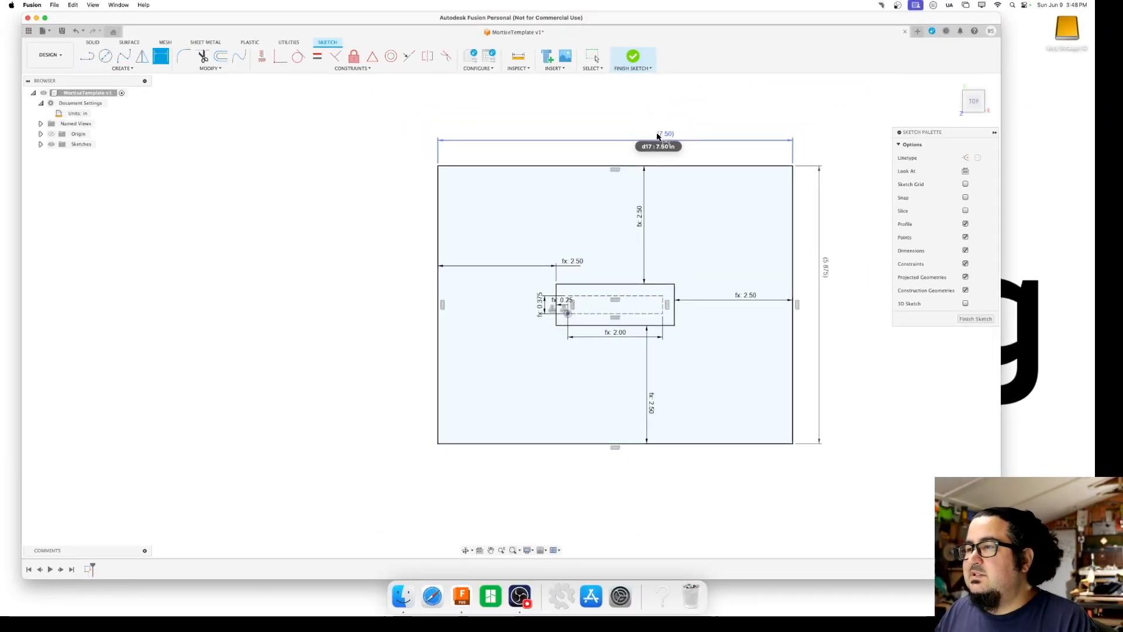
Set the Meat user parameter to 2 in
{"action": "left_click", "coordinate": [214, 69]}
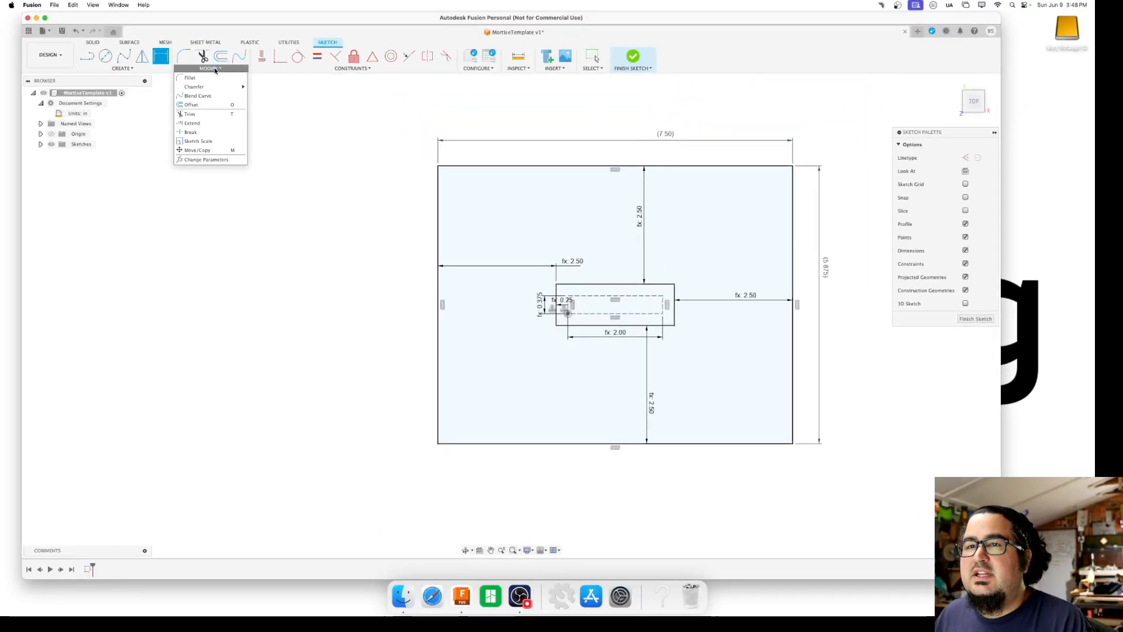
{"action": "left_click", "coordinate": [206, 159]}
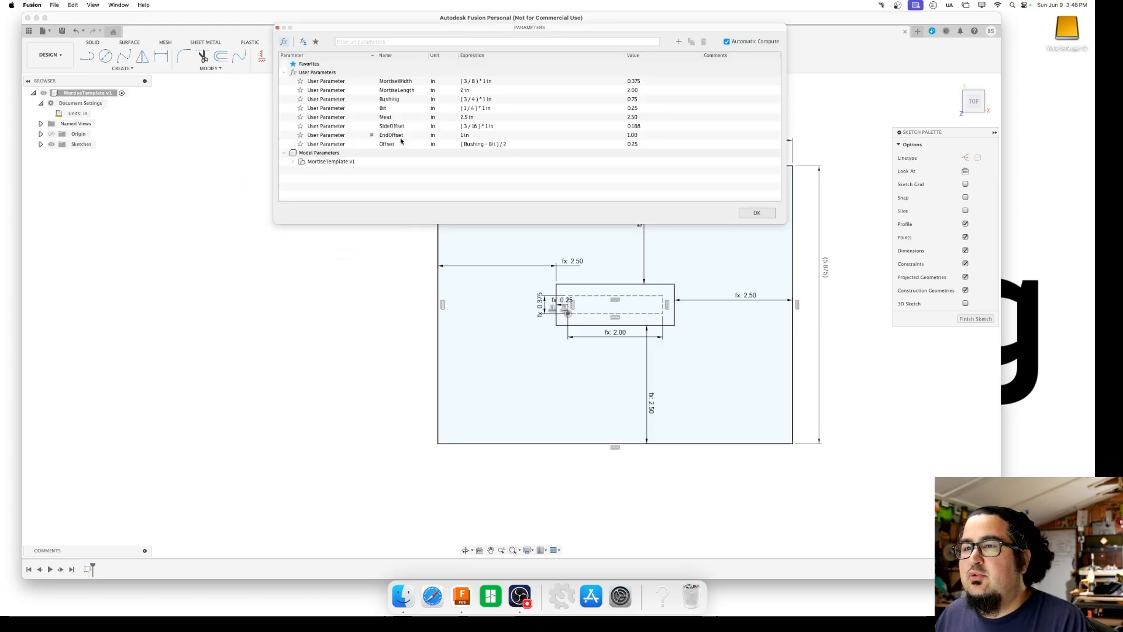
{"action": "left_click", "coordinate": [463, 118]}
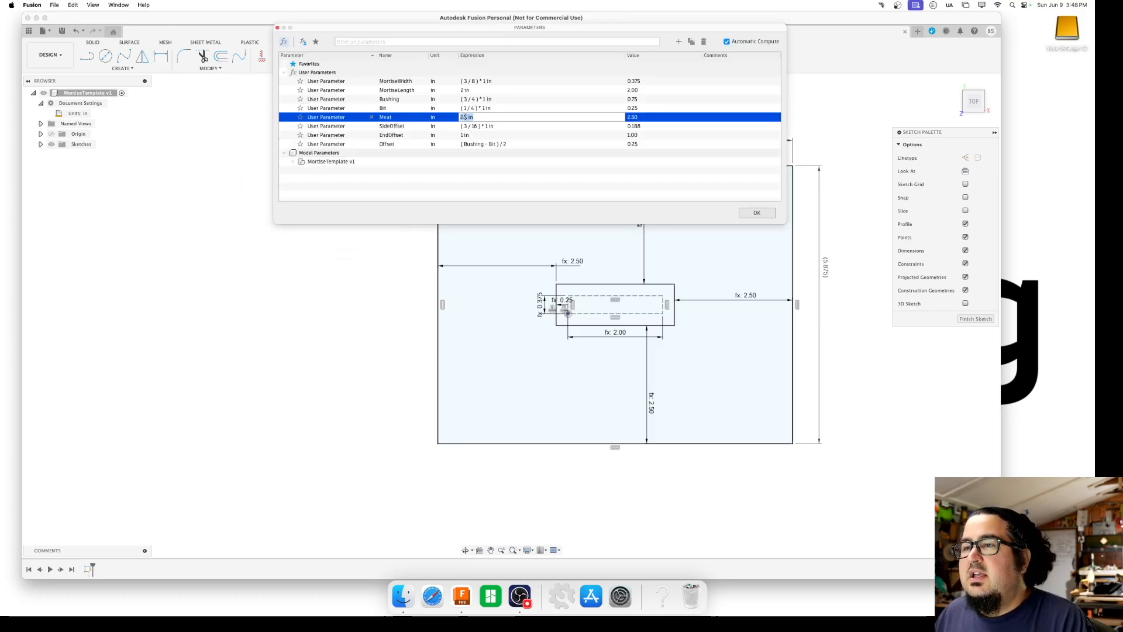
{"action": "type", "text": "2"}
{"action": "key", "text": "Return"}
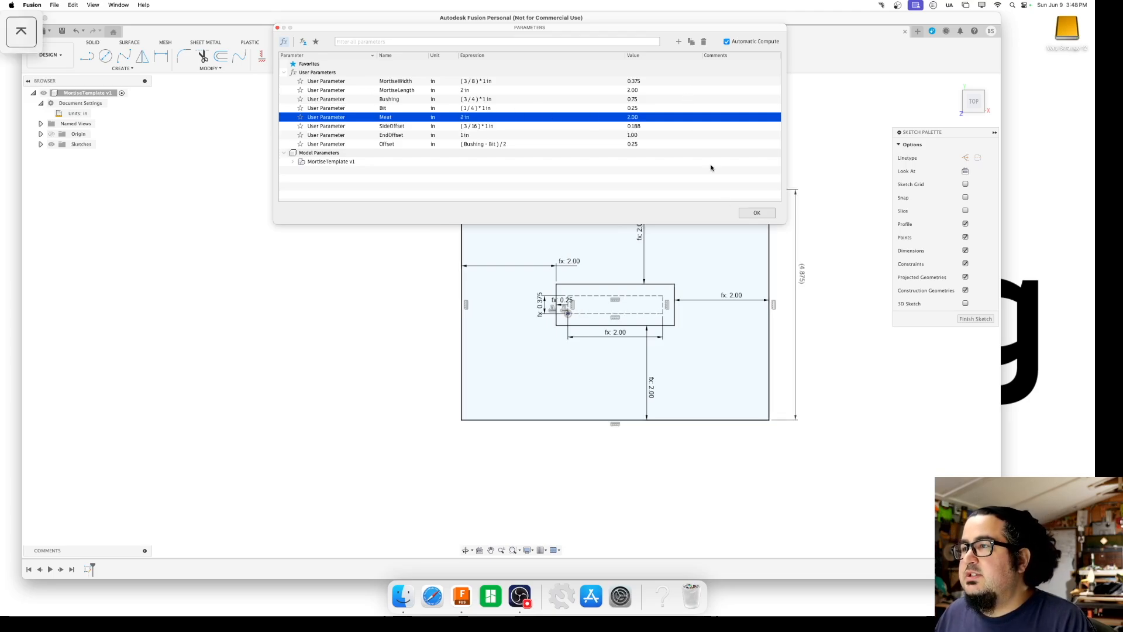
{"action": "left_click", "coordinate": [756, 213]}
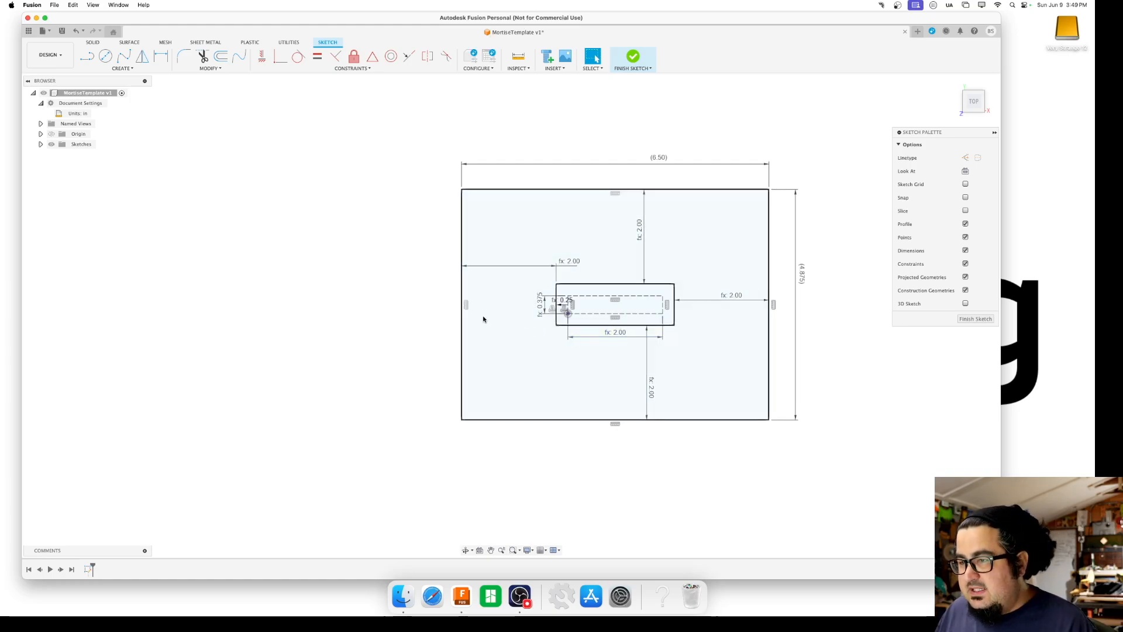
Sketch a horizontal strip rectangle about 0.235 in high below the offset rectangle, spanning from the outer outline's left edge to its right edge
{"action": "key", "text": "r"}
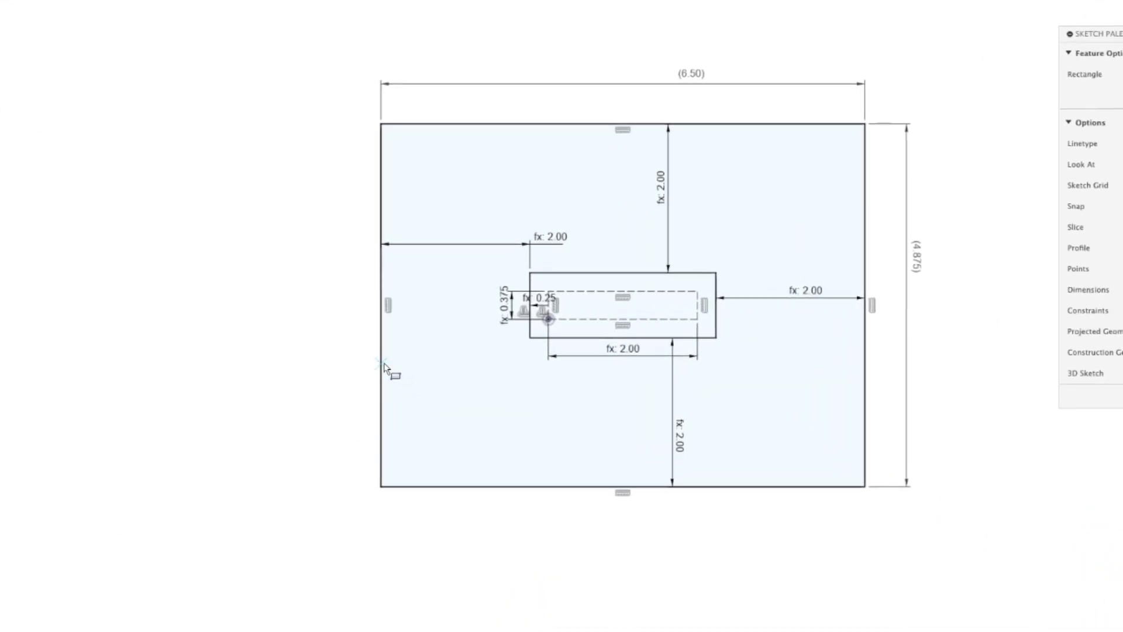
{"action": "left_click", "coordinate": [382, 364]}
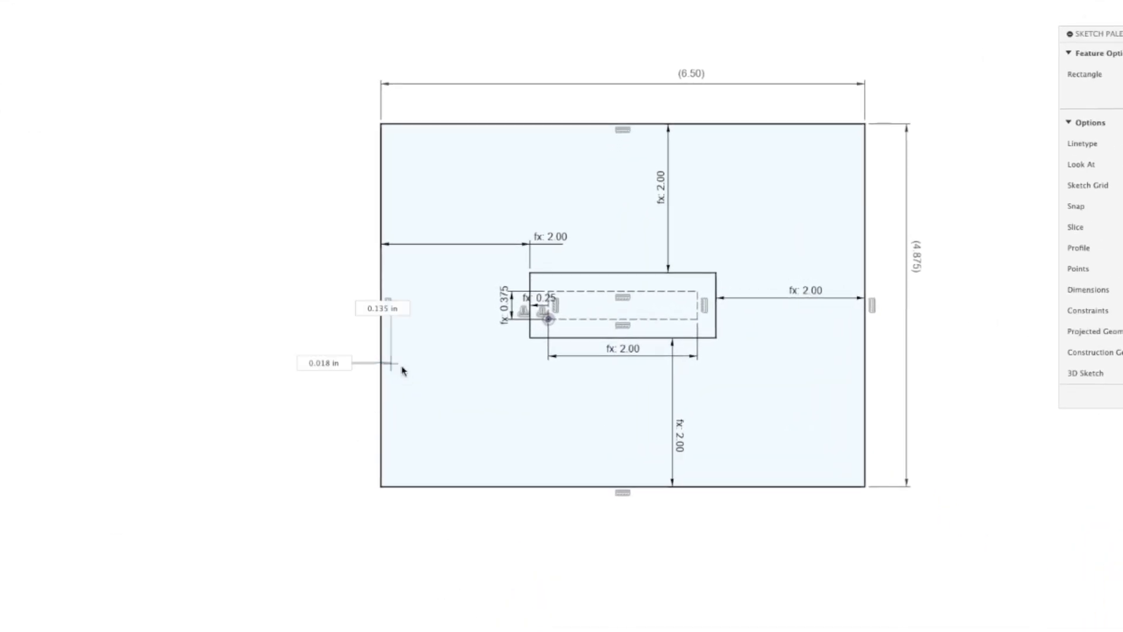
{"action": "left_click", "coordinate": [864, 380]}
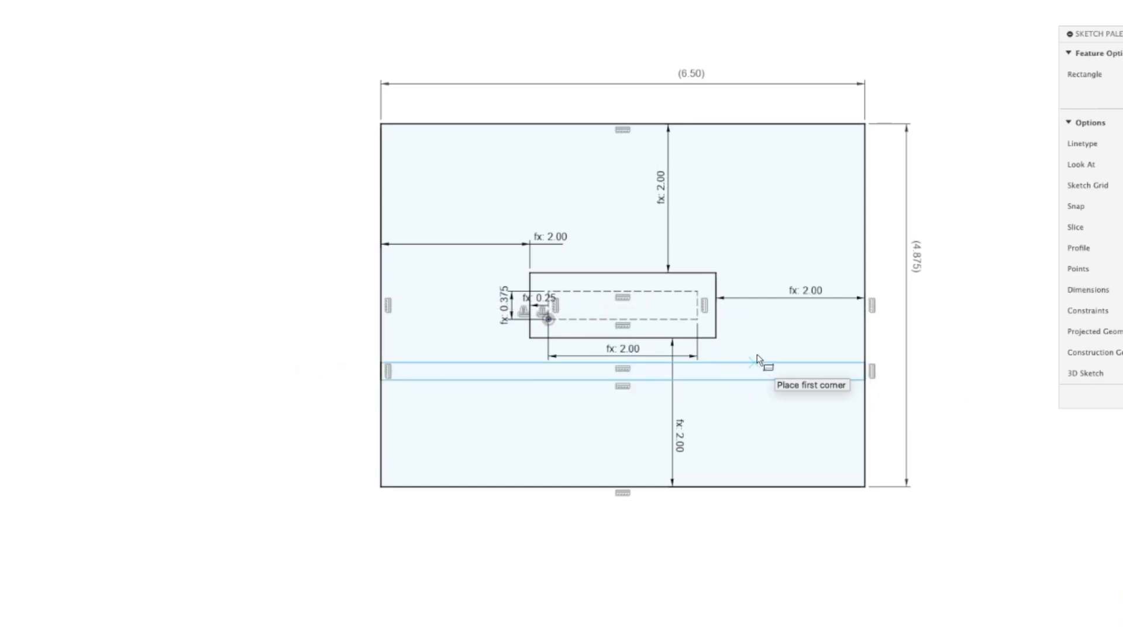
{"action": "key", "text": "f"}
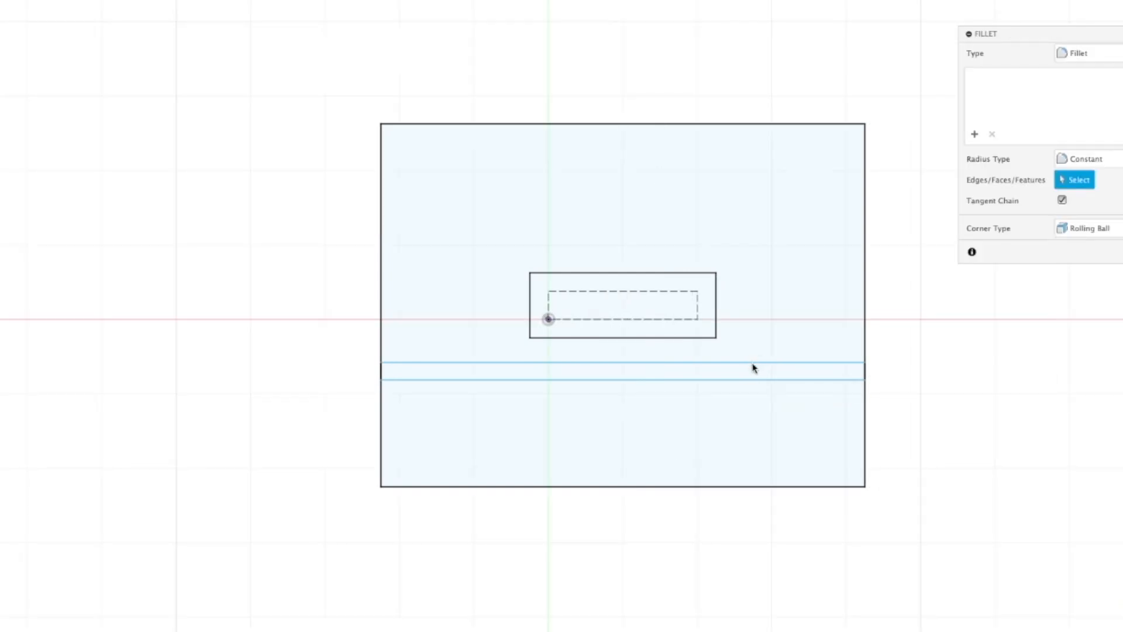
{"action": "key", "text": "Escape"}
Dimension the horizontal strip's height as 0.25 in
{"action": "key", "text": "d"}
{"action": "left_click", "coordinate": [762, 364]}
{"action": "left_click", "coordinate": [765, 380]}
{"action": "left_click", "coordinate": [766, 374]}
{"action": "type", "text": ".25"}
{"action": "key", "text": "Return"}
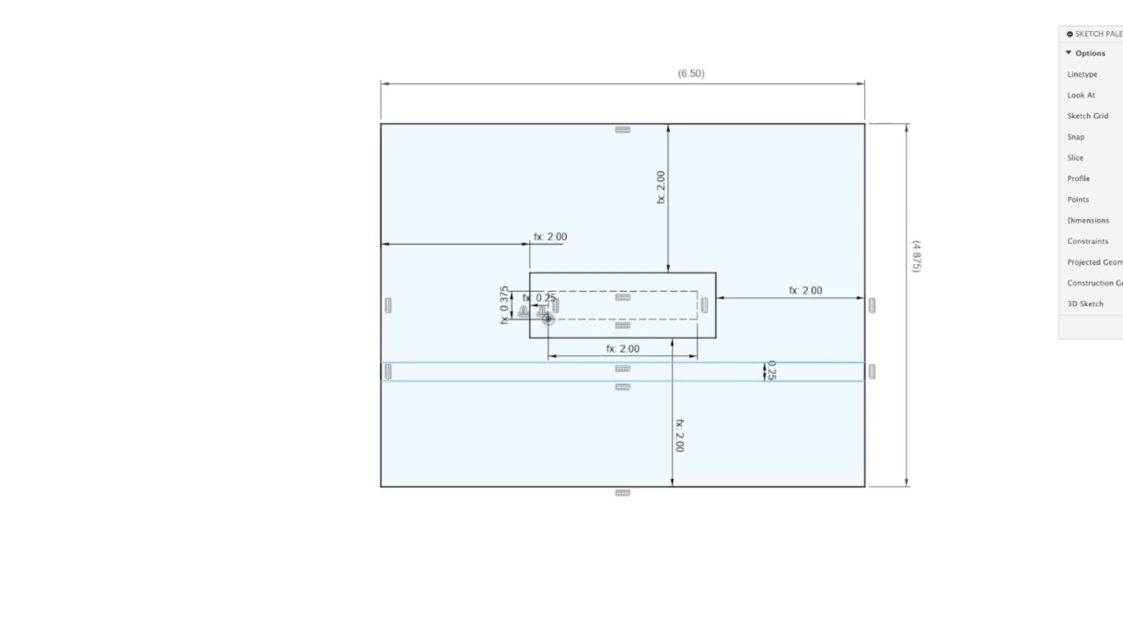
Sketch a narrow vertical rectangle about 0.8 in high, rising from the horizontal strip's upper edge between the offset rectangle and the outline's right edge
{"action": "key", "text": "r"}
{"action": "left_click", "coordinate": [744, 363]}
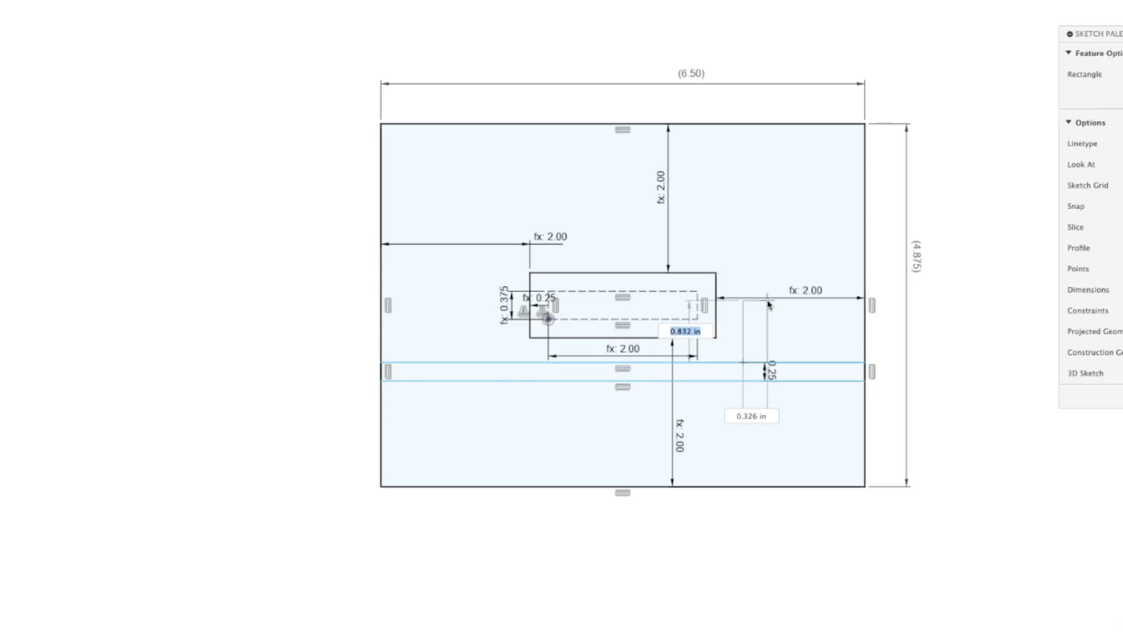
{"action": "left_click", "coordinate": [763, 303]}
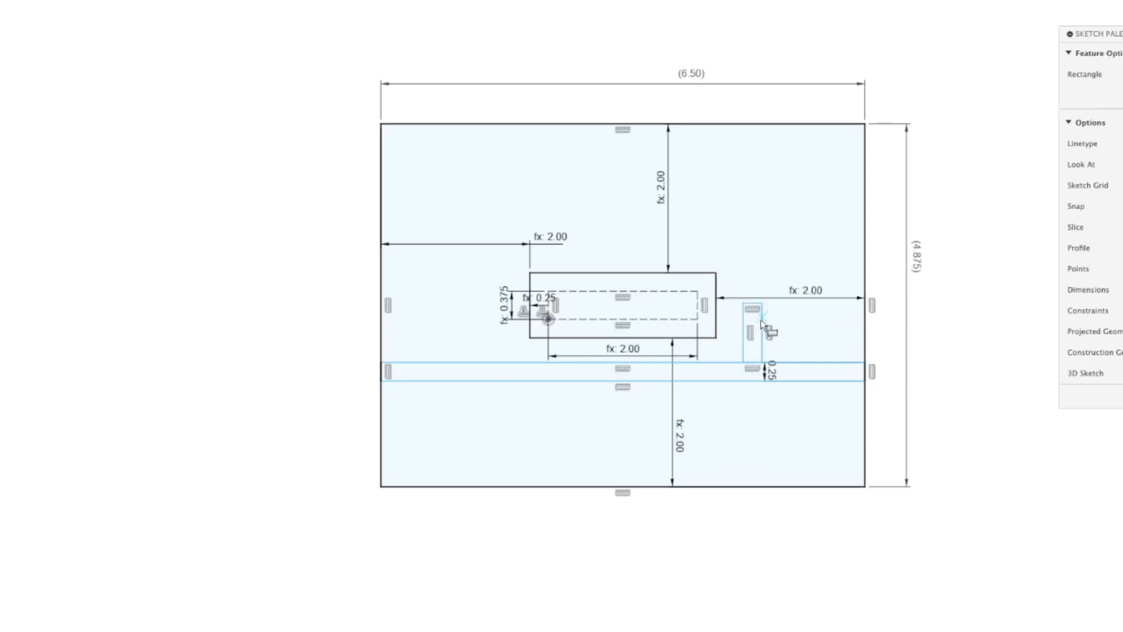
{"action": "key", "text": "Escape"}
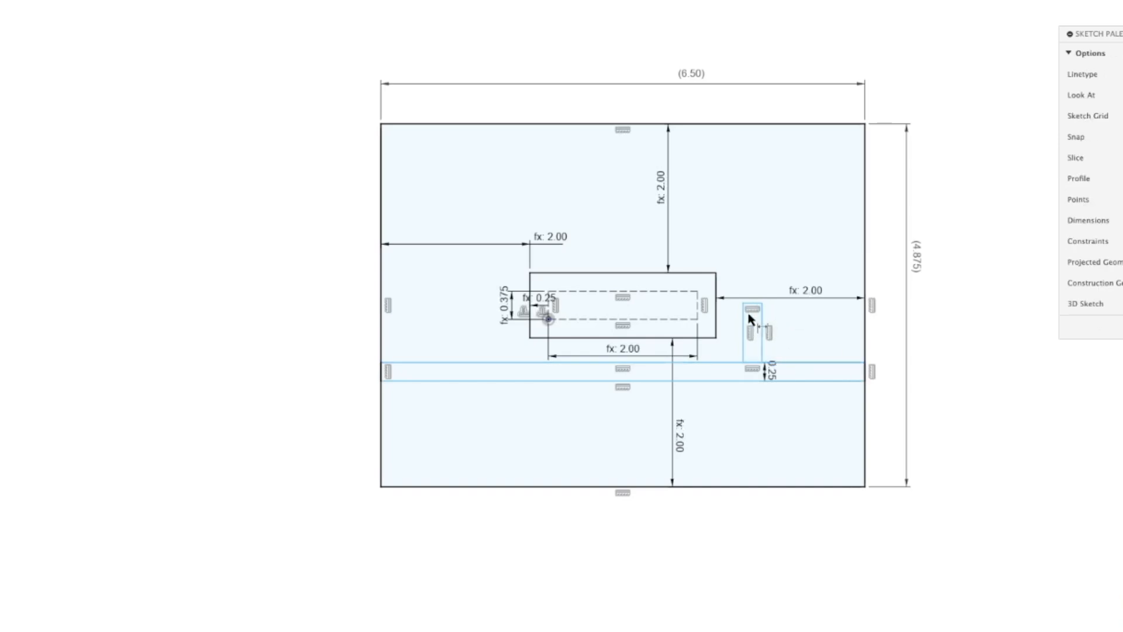
Dimension the narrow vertical rectangle's width by linking it to the horizontal strip's height dimension, d18
{"action": "left_click", "coordinate": [744, 319]}
{"action": "left_click", "coordinate": [763, 318]}
{"action": "left_click", "coordinate": [759, 322]}
{"action": "left_click", "coordinate": [773, 376]}
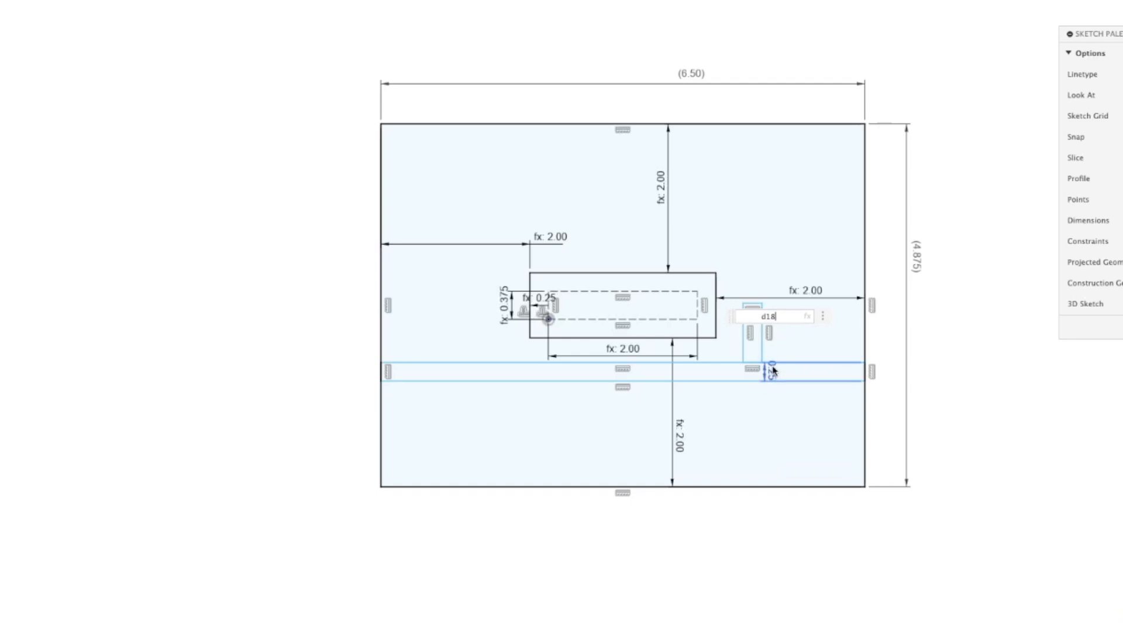
{"action": "key", "text": "Return"}
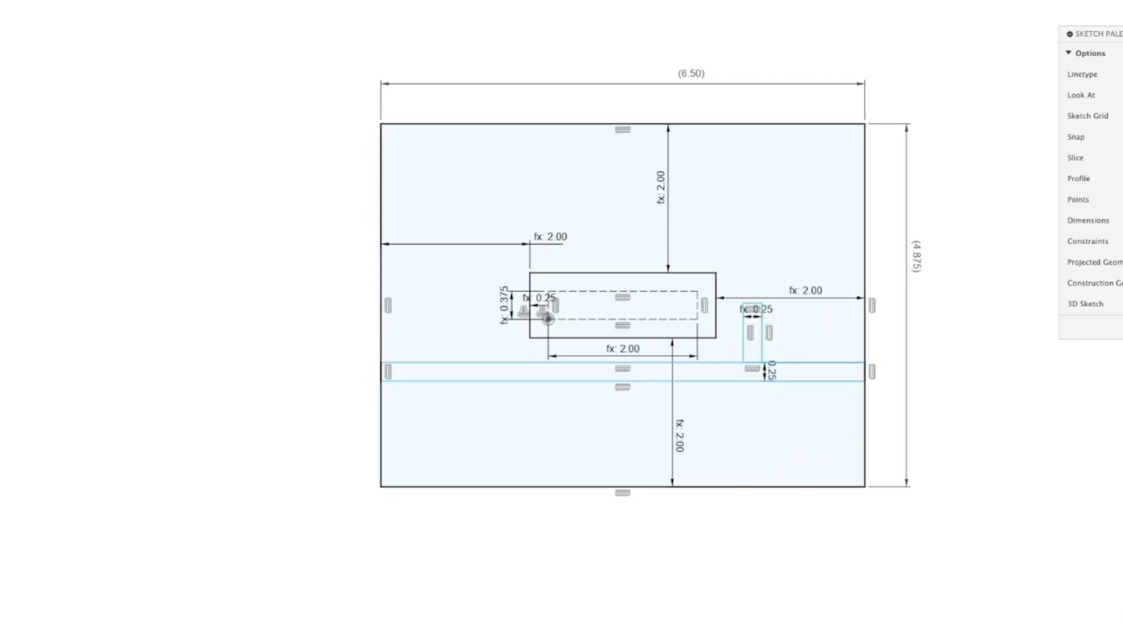
Try a height of 0.50 in on the horizontal strip to test the linked width, and undo the change
{"action": "double_click", "coordinate": [773, 376]}
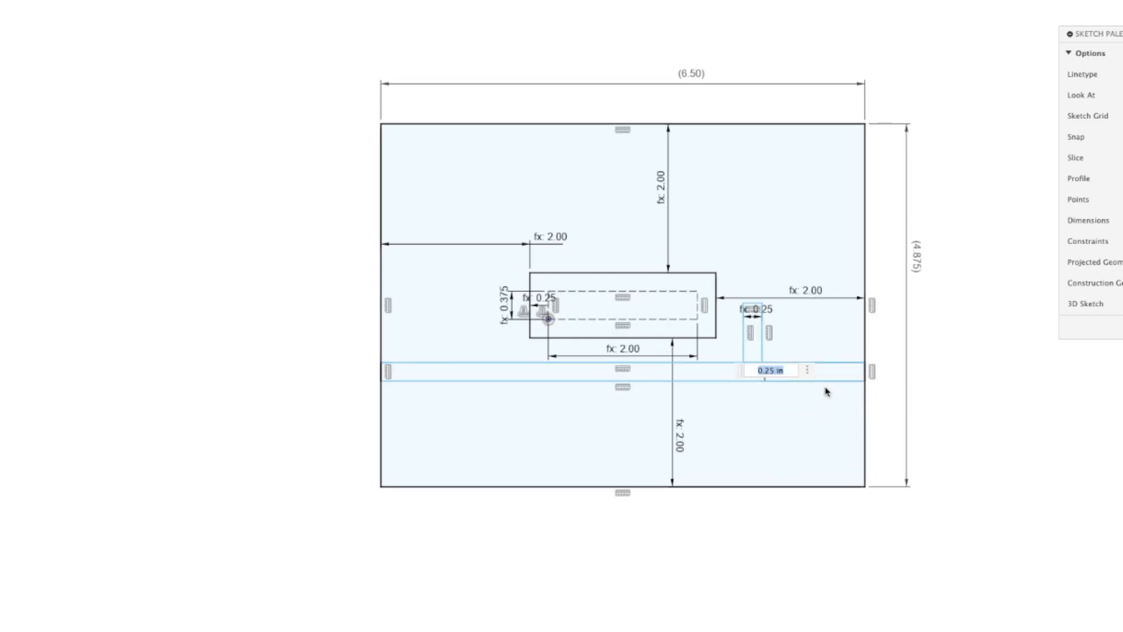
{"action": "key", "text": "Return"}
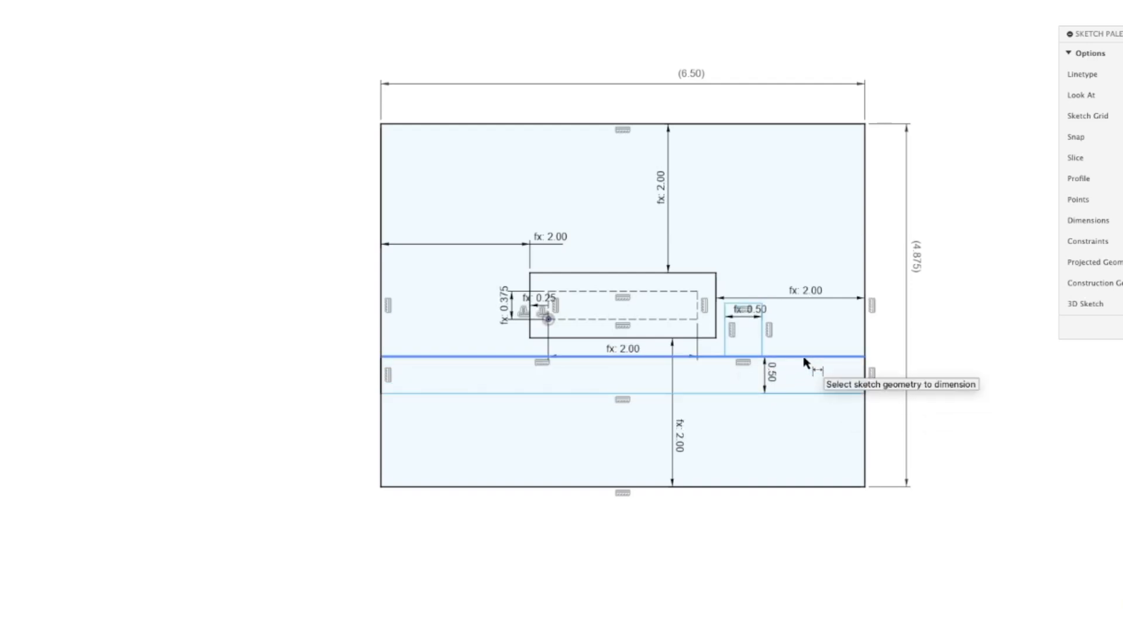
{"action": "key", "text": "super+z"}
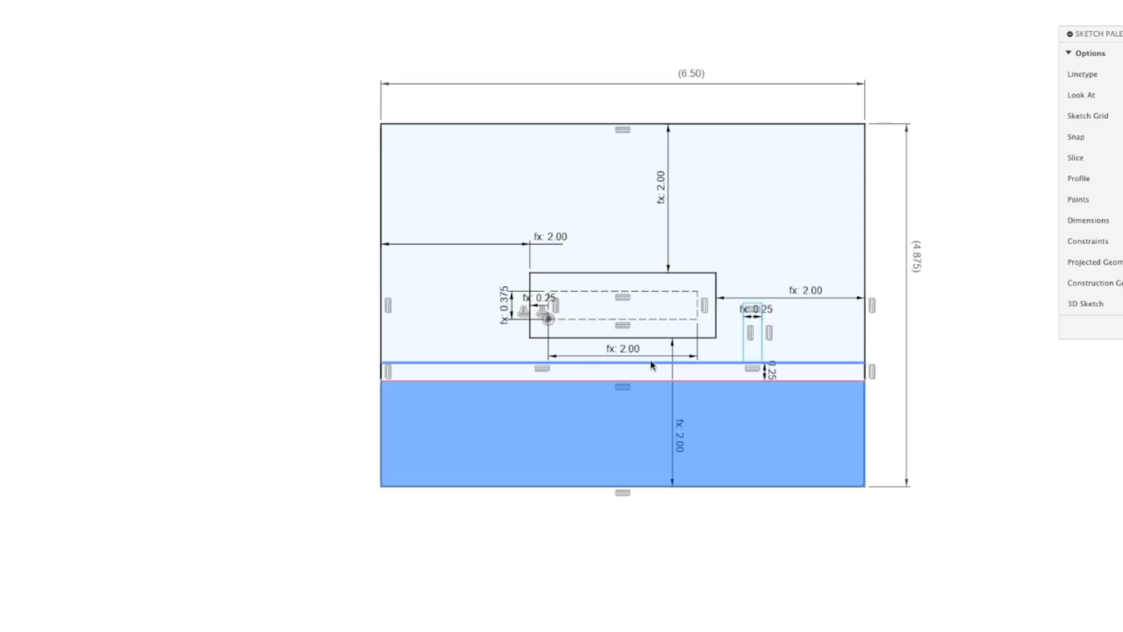
Dimension the distance from the dashed mortise's lower edge to the horizontal strip's upper edge with the SideOffset parameter
{"action": "left_click", "coordinate": [642, 363]}
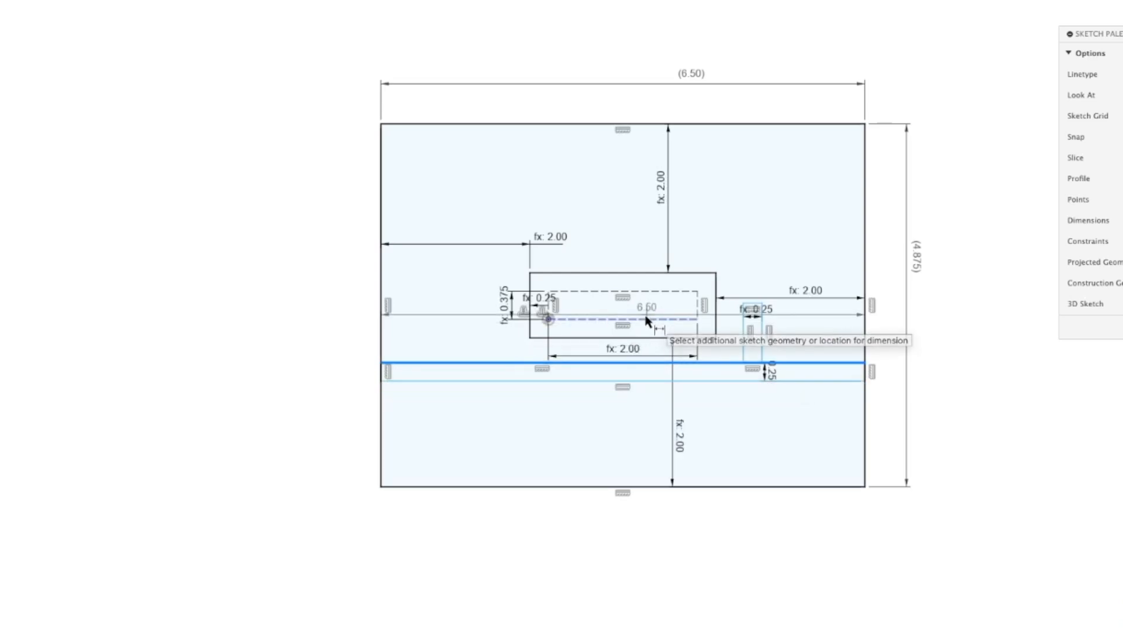
{"action": "left_click", "coordinate": [647, 319]}
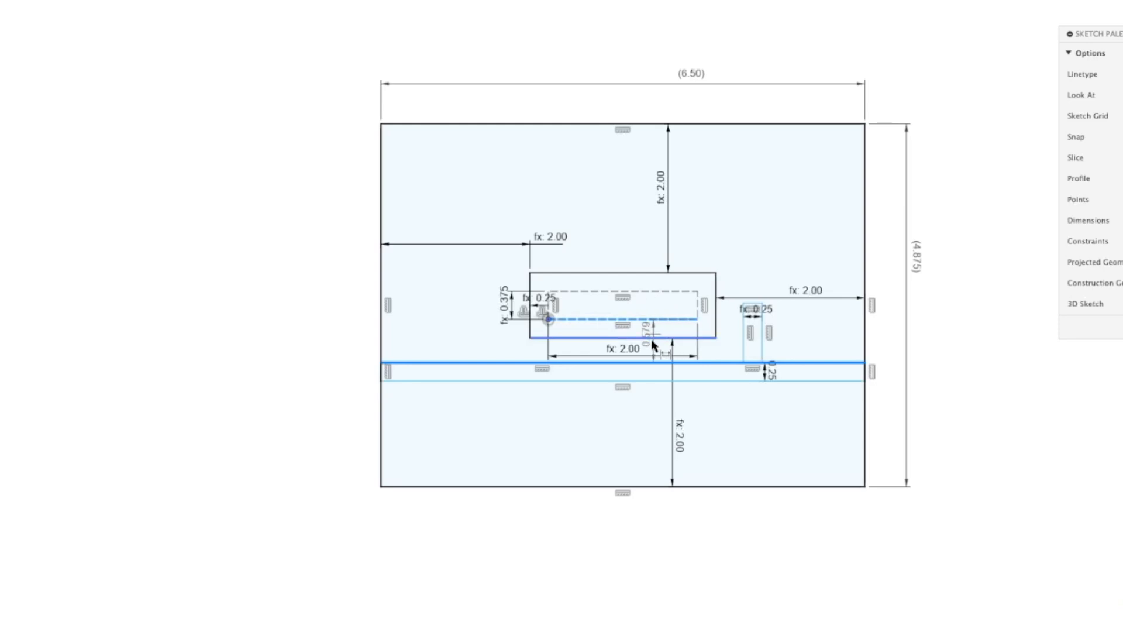
{"action": "left_click", "coordinate": [656, 329]}
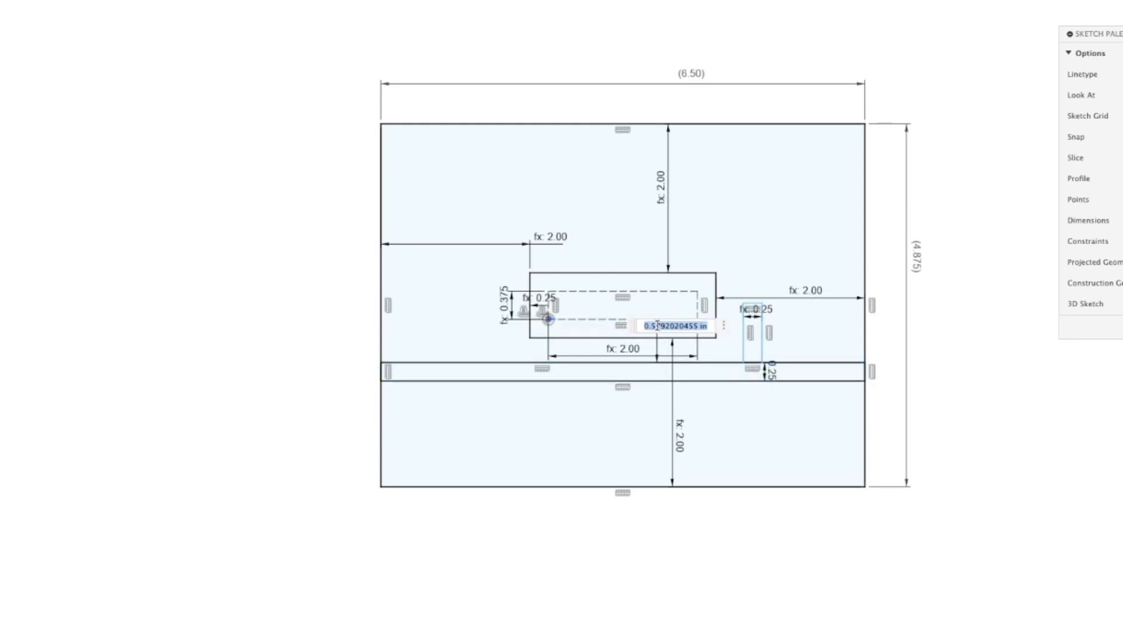
{"action": "type", "text": "of"}
{"action": "key", "text": "Down"}
{"action": "key", "text": "Down"}
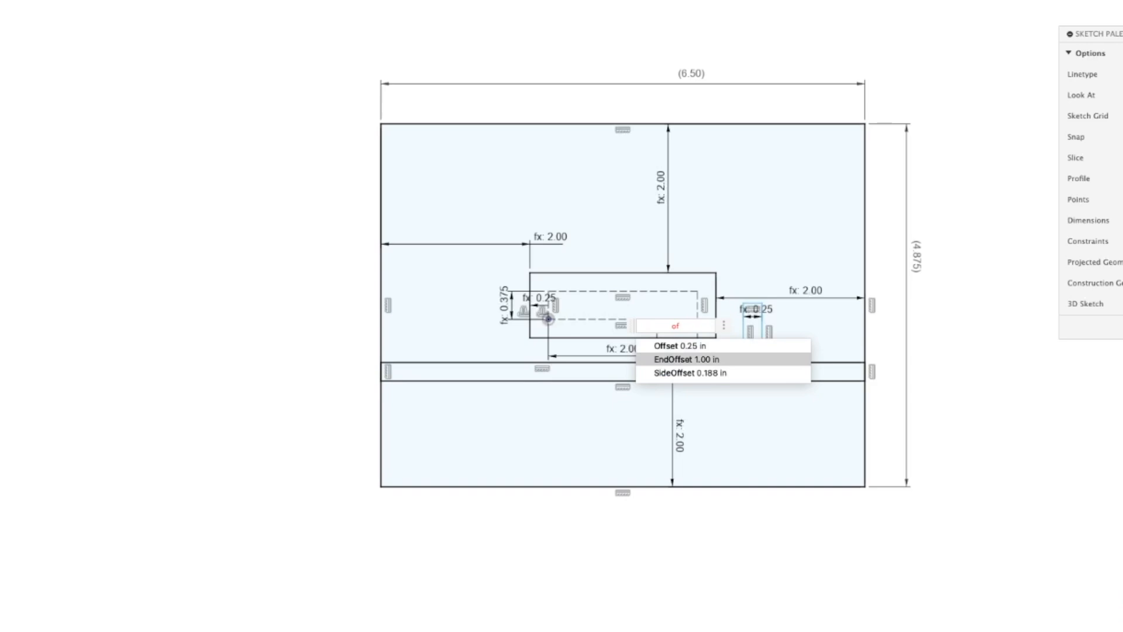
{"action": "key", "text": "Return"}
{"action": "key", "text": "Return"}
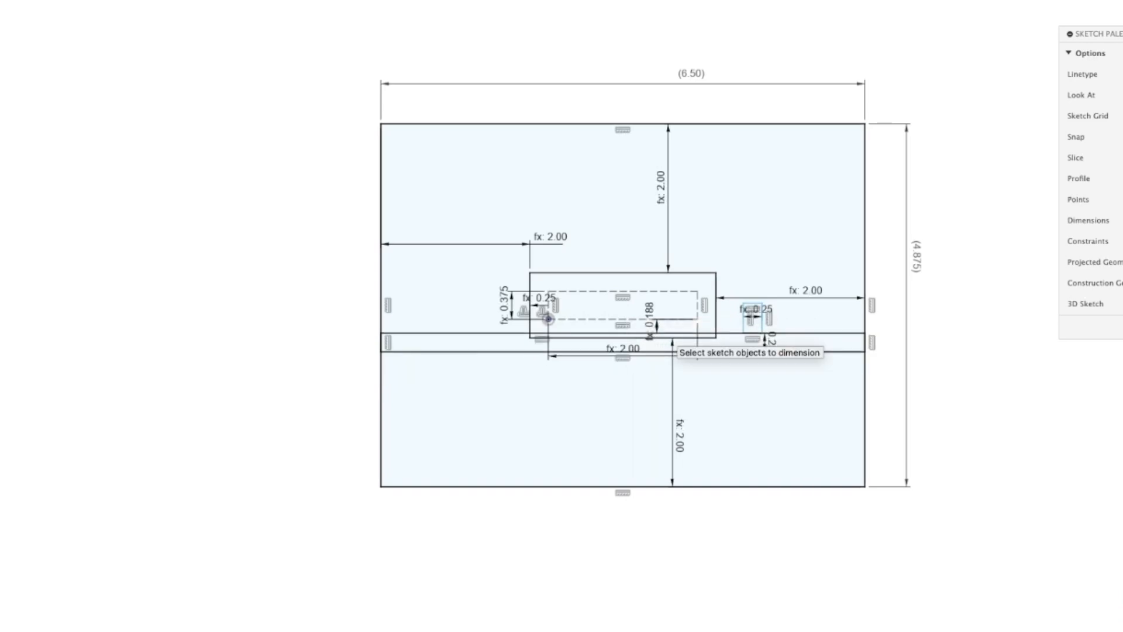
{"action": "left_click", "coordinate": [716, 314]}
{"action": "key", "text": "Escape"}
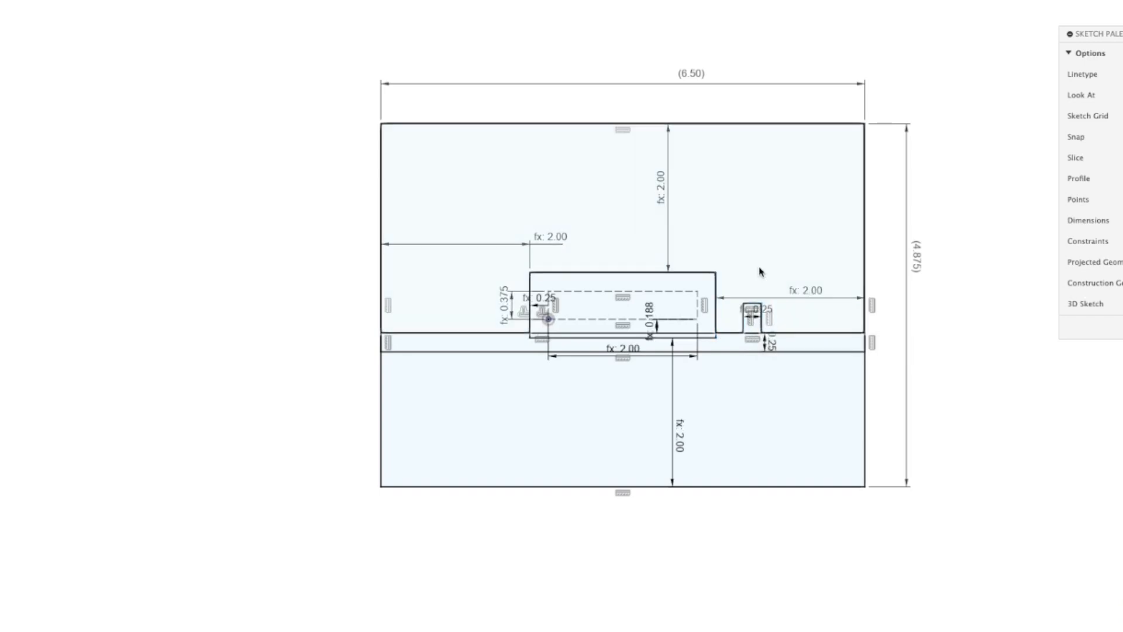
Dimension the distance from the dashed mortise's right edge to the narrow rectangle's left edge with the EndOffset parameter
{"action": "key", "text": "d"}
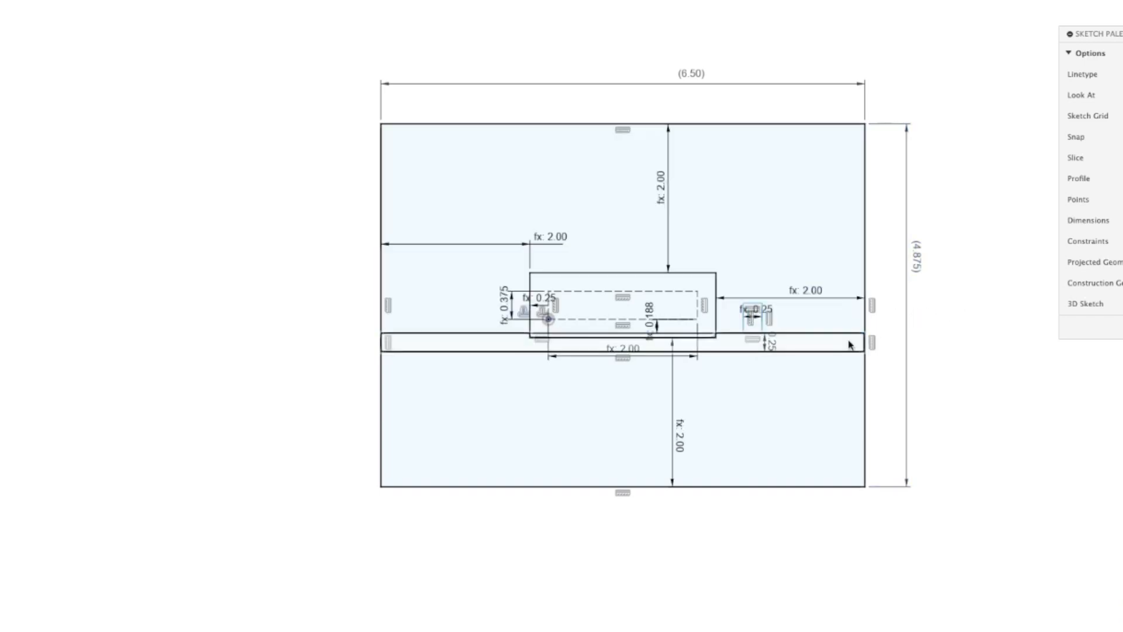
{"action": "left_click", "coordinate": [743, 316]}
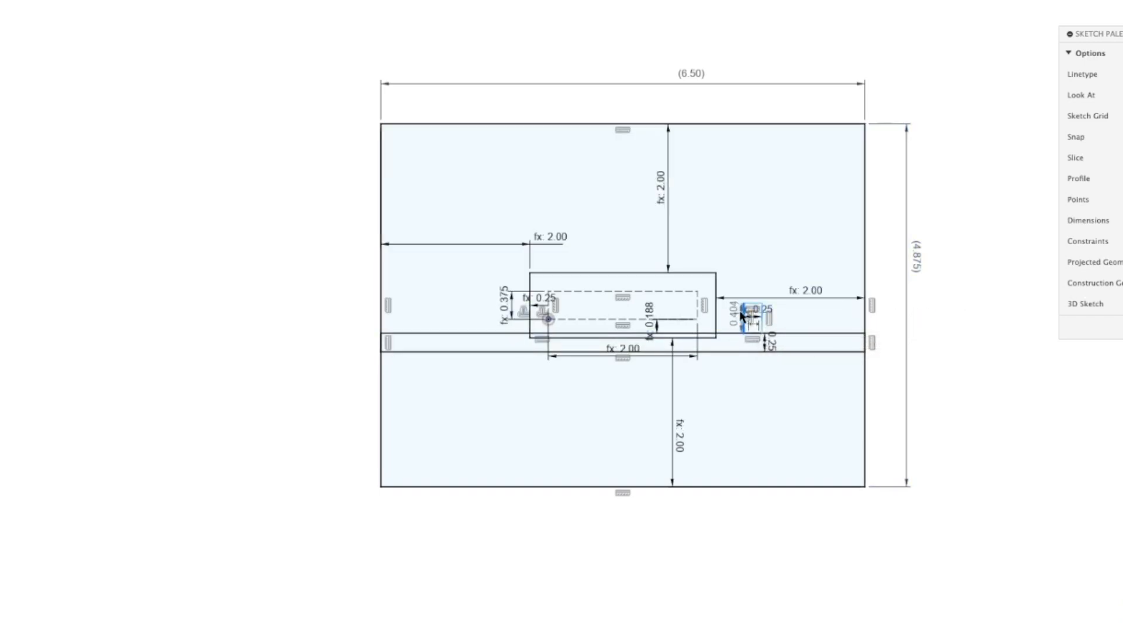
{"action": "left_click", "coordinate": [696, 306]}
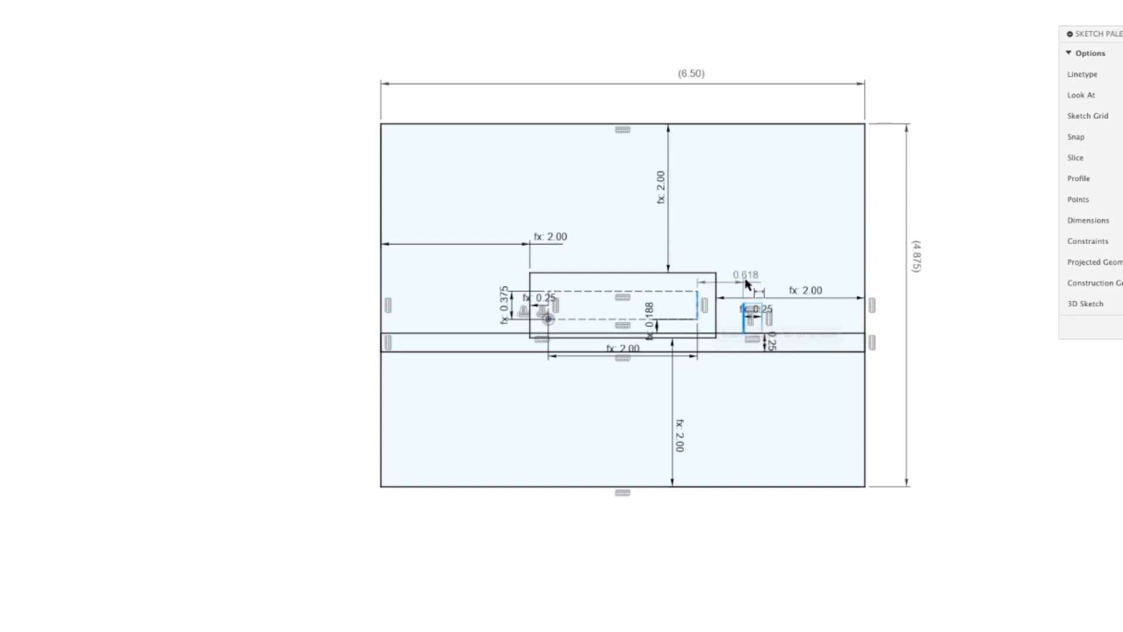
{"action": "left_click", "coordinate": [744, 249]}
{"action": "type", "text": "of"}
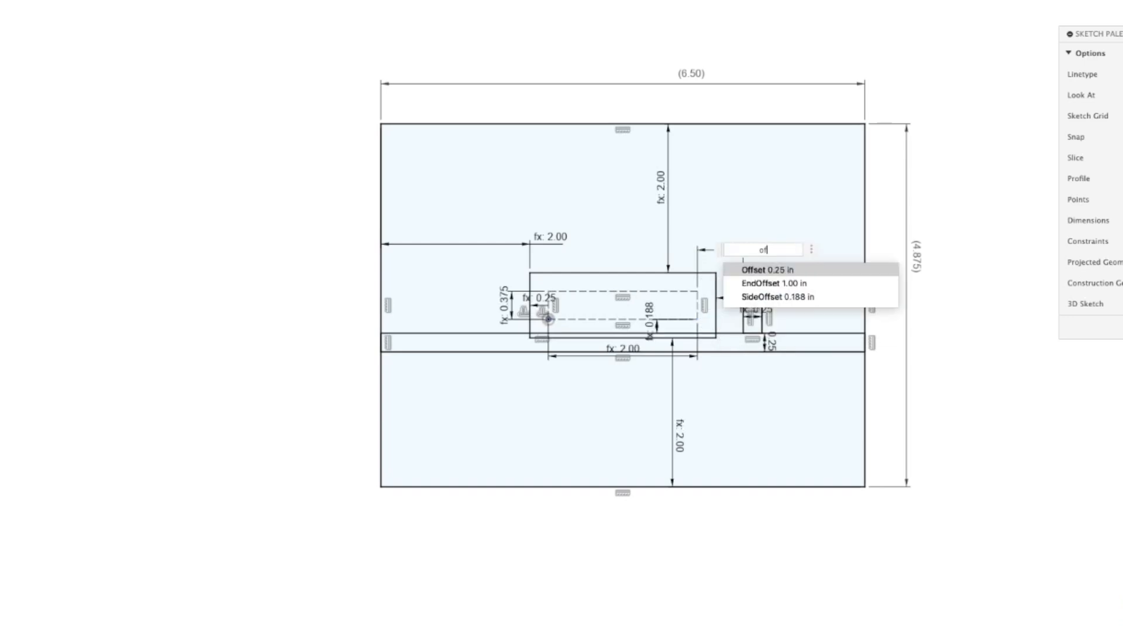
{"action": "key", "text": "Return"}
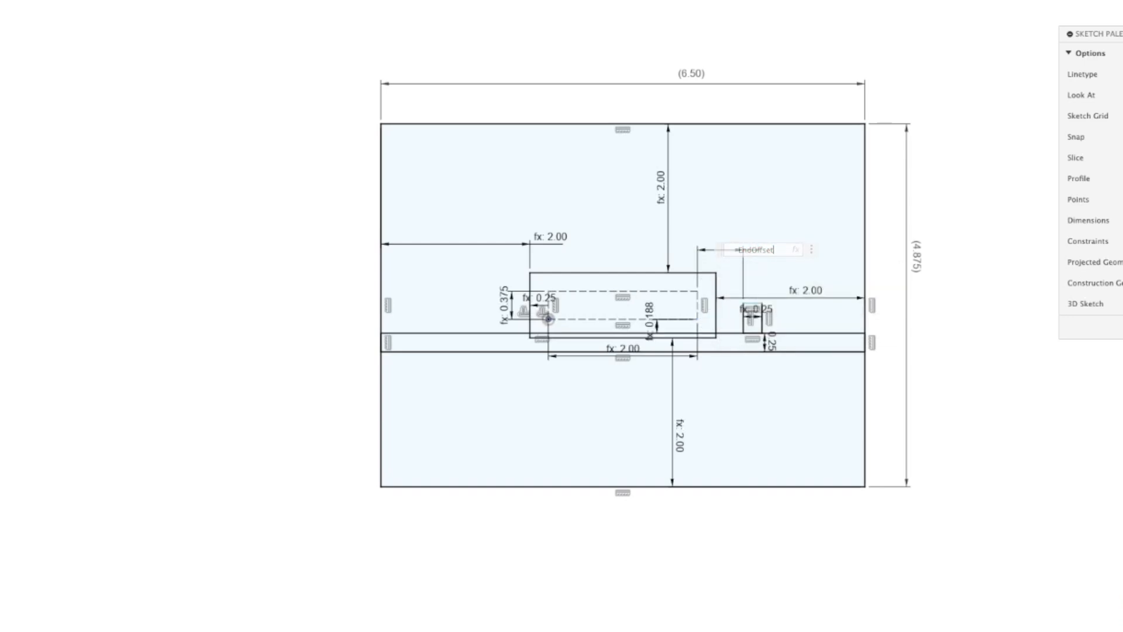
{"action": "key", "text": "Return"}
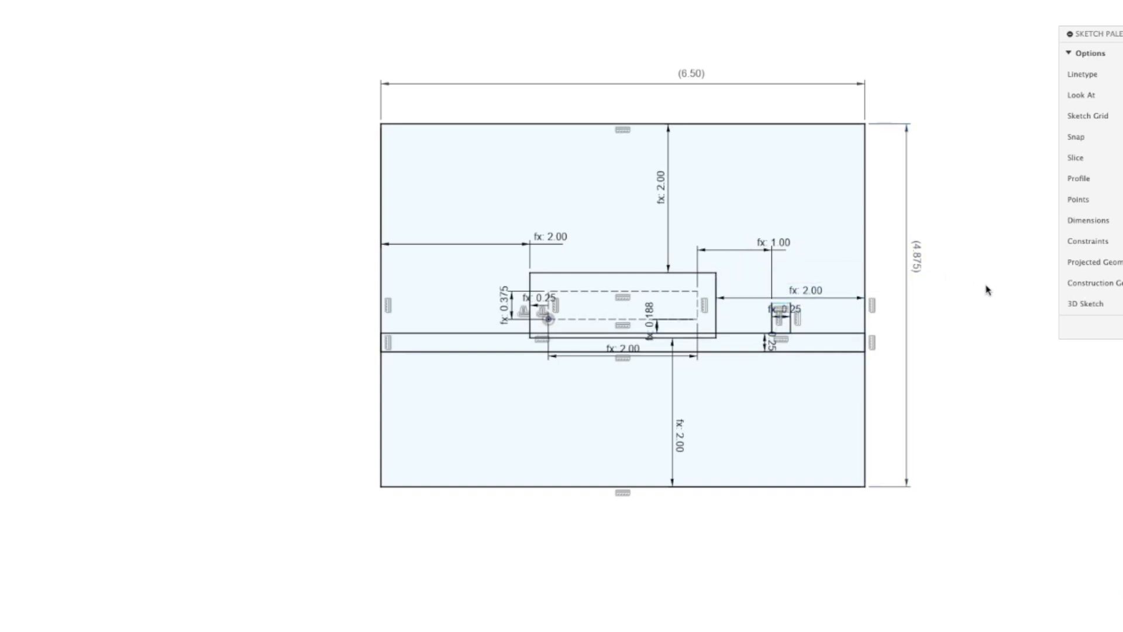
Dimension the narrow vertical rectangle's height as 0.75 in
{"action": "scroll", "coordinate": [783, 309], "scroll_direction": "up", "scroll_amount": 6}
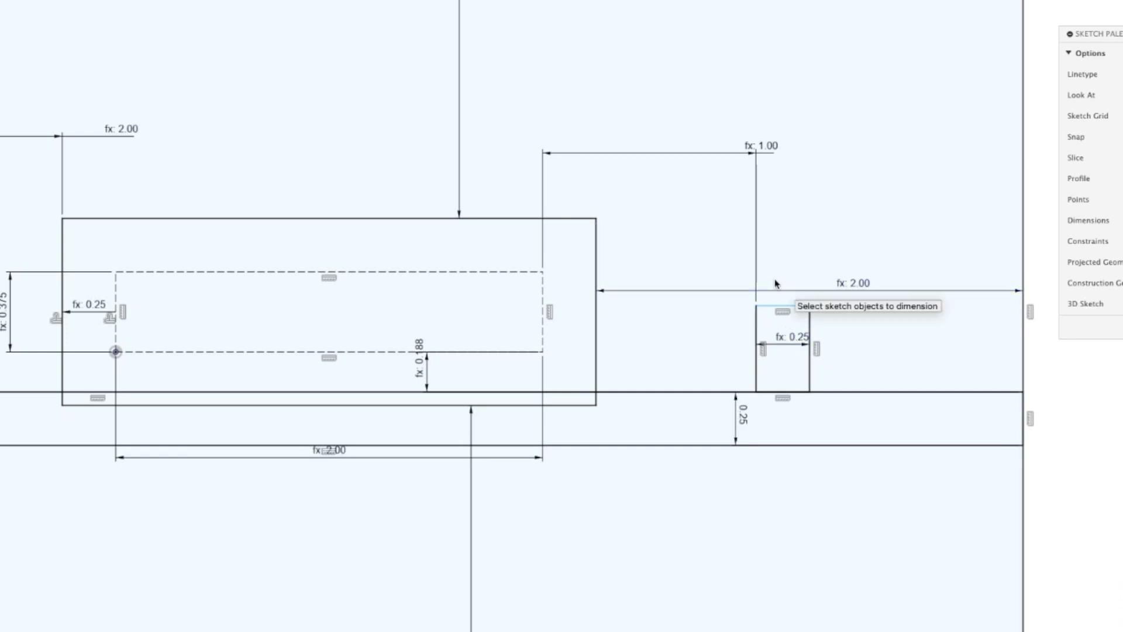
{"action": "scroll", "coordinate": [784, 441], "scroll_direction": "down", "scroll_amount": 6}
{"action": "scroll", "coordinate": [784, 410], "scroll_direction": "up", "scroll_amount": 4}
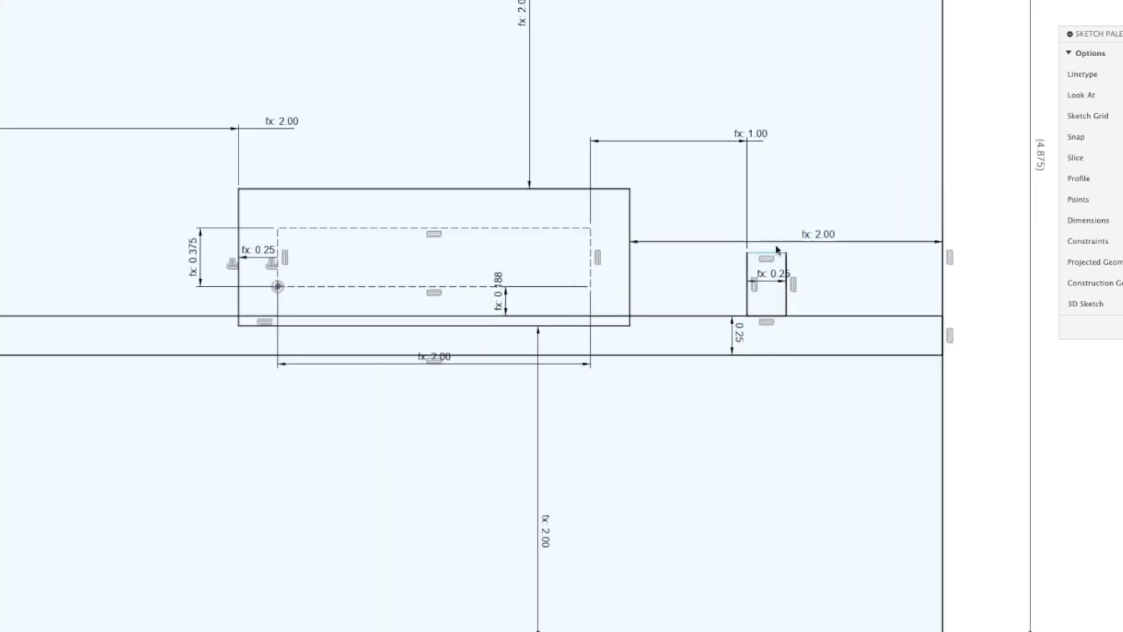
{"action": "left_click", "coordinate": [771, 253]}
{"action": "left_click", "coordinate": [765, 316]}
{"action": "left_click", "coordinate": [829, 291]}
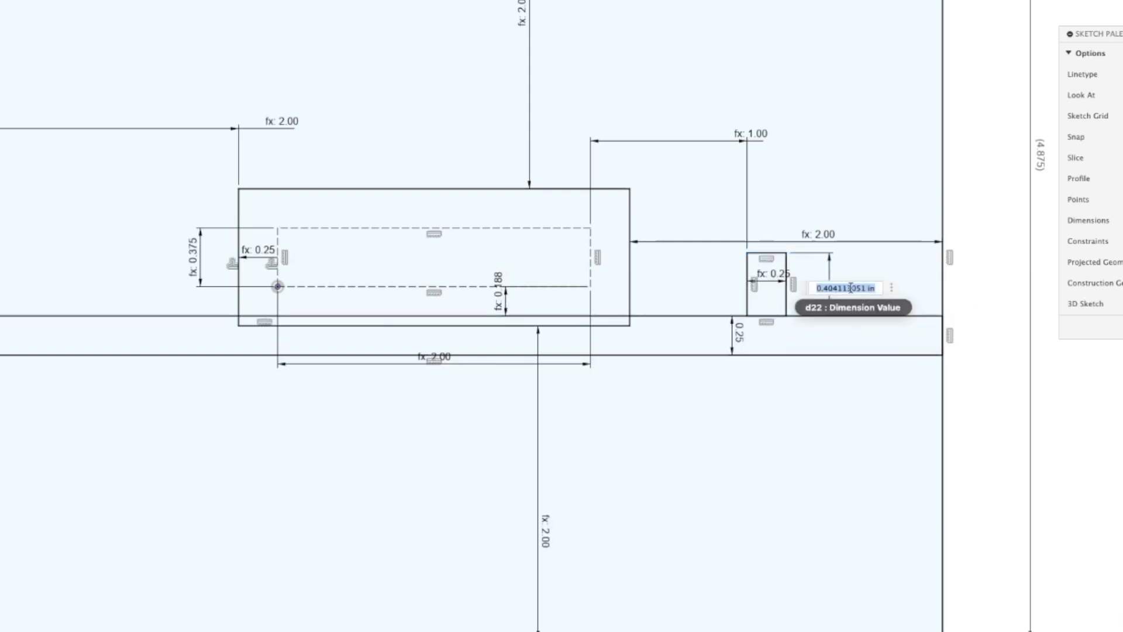
{"action": "key", "text": "BackSpace"}
{"action": "type", "text": ".75"}
{"action": "key", "text": "Return"}
Set the narrow vertical rectangle's height dimension to 0.5 in
{"action": "scroll", "coordinate": [843, 255], "scroll_direction": "down", "scroll_amount": 3}
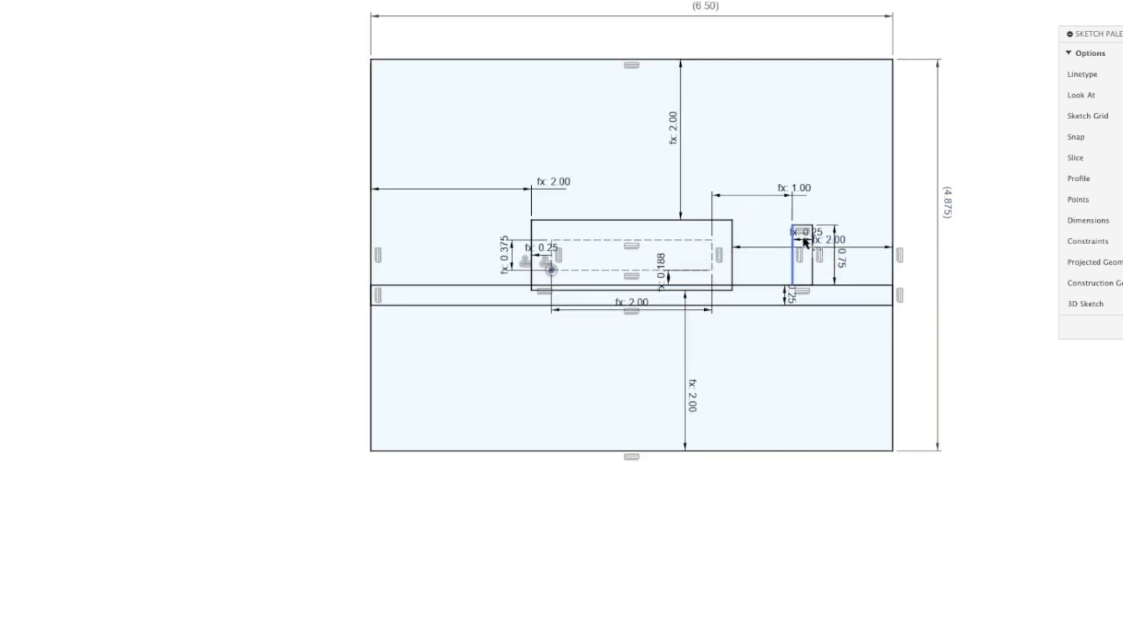
{"action": "scroll", "coordinate": [822, 256], "scroll_direction": "up", "scroll_amount": 5}
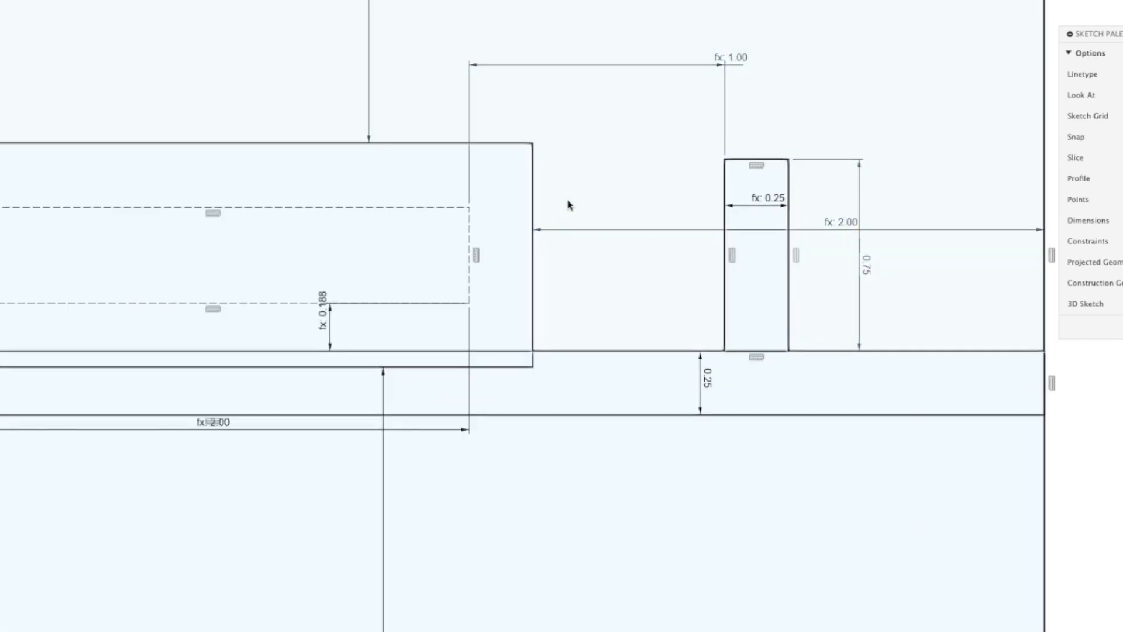
{"action": "double_click", "coordinate": [866, 267]}
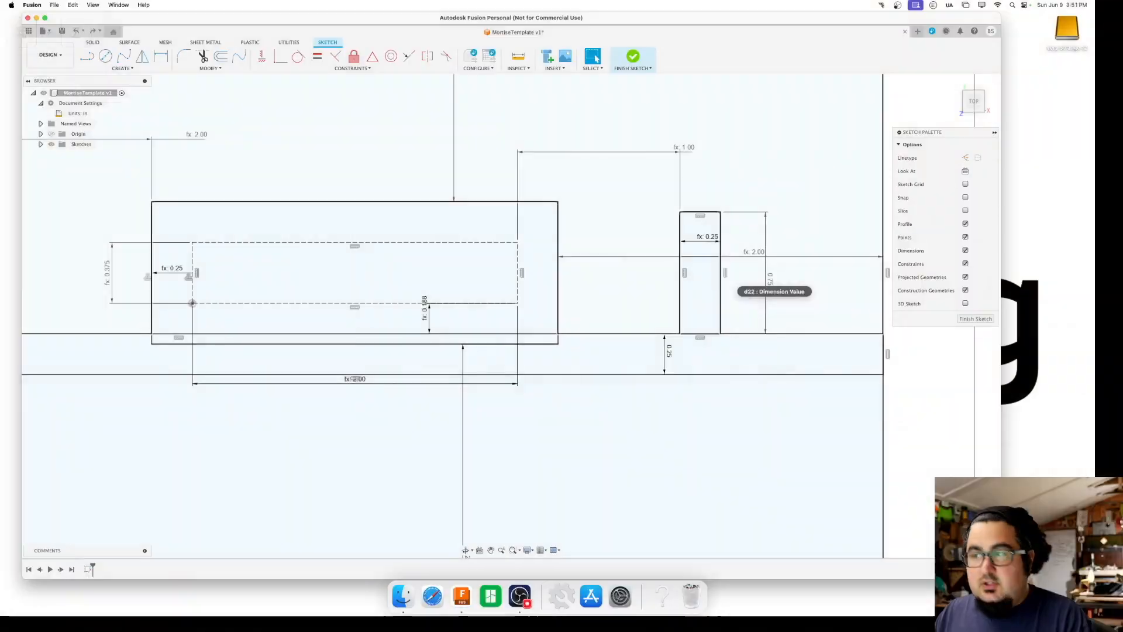
{"action": "double_click", "coordinate": [770, 278]}
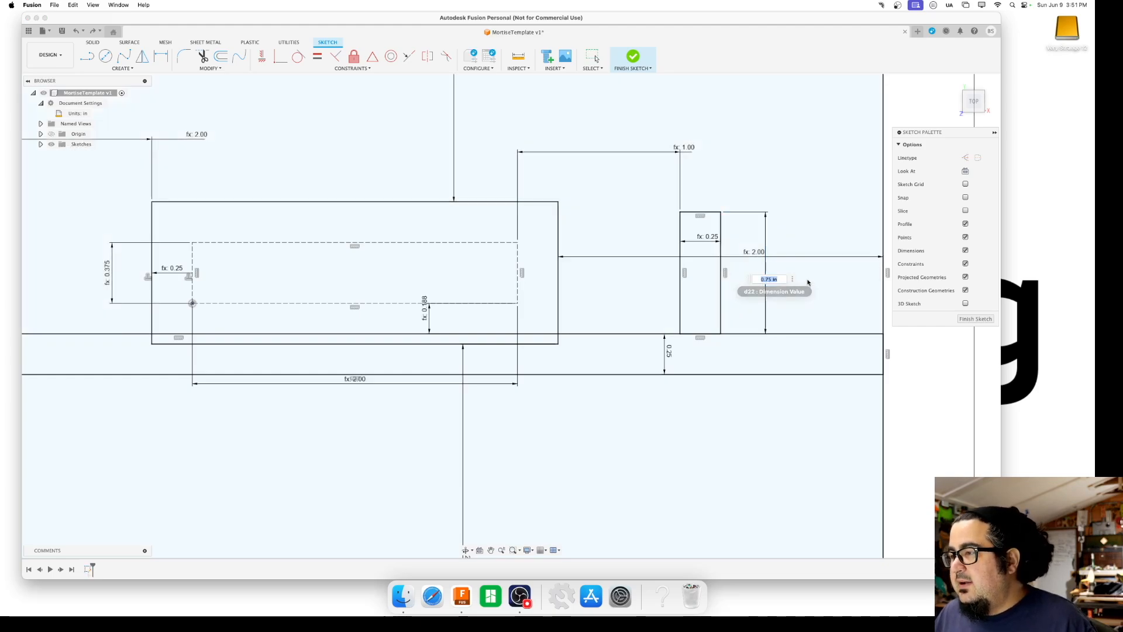
{"action": "type", "text": ".5"}
{"action": "key", "text": "Return"}
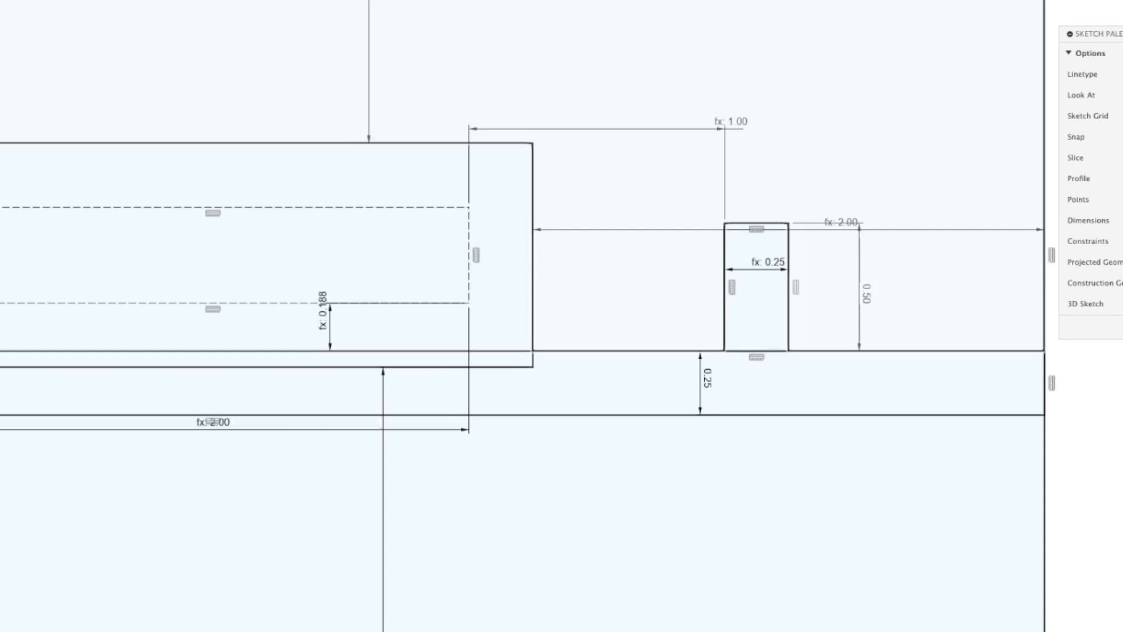
Check the whole template layout and finish the sketch
{"action": "scroll", "coordinate": [720, 163], "scroll_direction": "down", "scroll_amount": 2}
{"action": "scroll", "coordinate": [719, 164], "scroll_direction": "down", "scroll_amount": 2}
{"action": "mouse_move", "coordinate": [720, 164]}
{"action": "middle_mouse_down"}
{"action": "mouse_move", "coordinate": [713, 247]}
{"action": "mouse_move", "coordinate": [725, 318]}
{"action": "middle_mouse_up"}
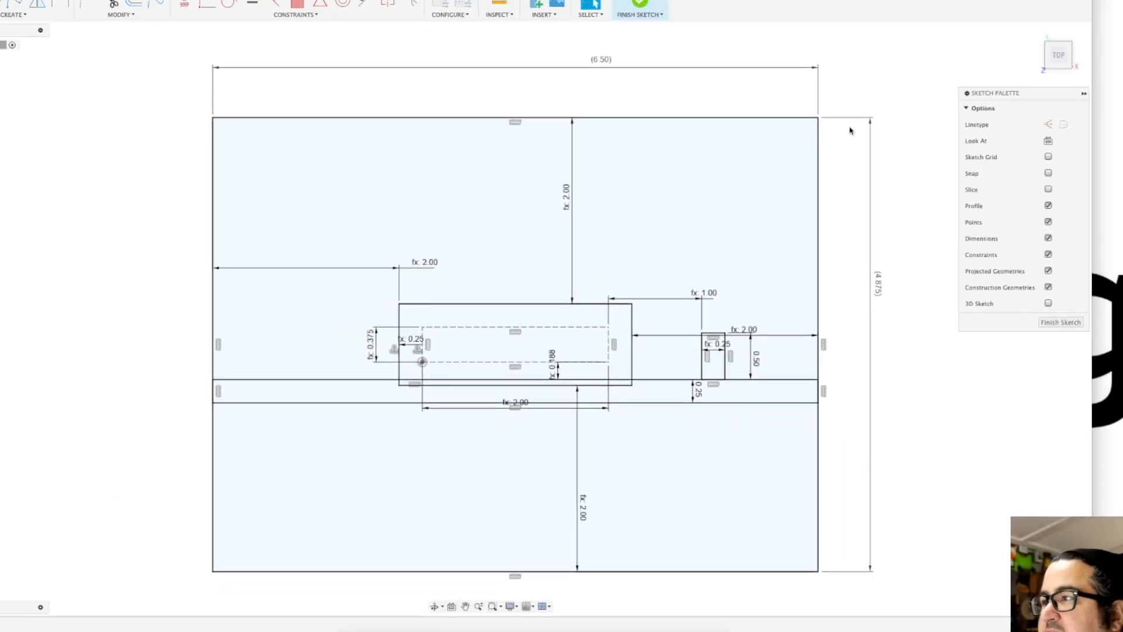
{"action": "left_click", "coordinate": [634, 56]}
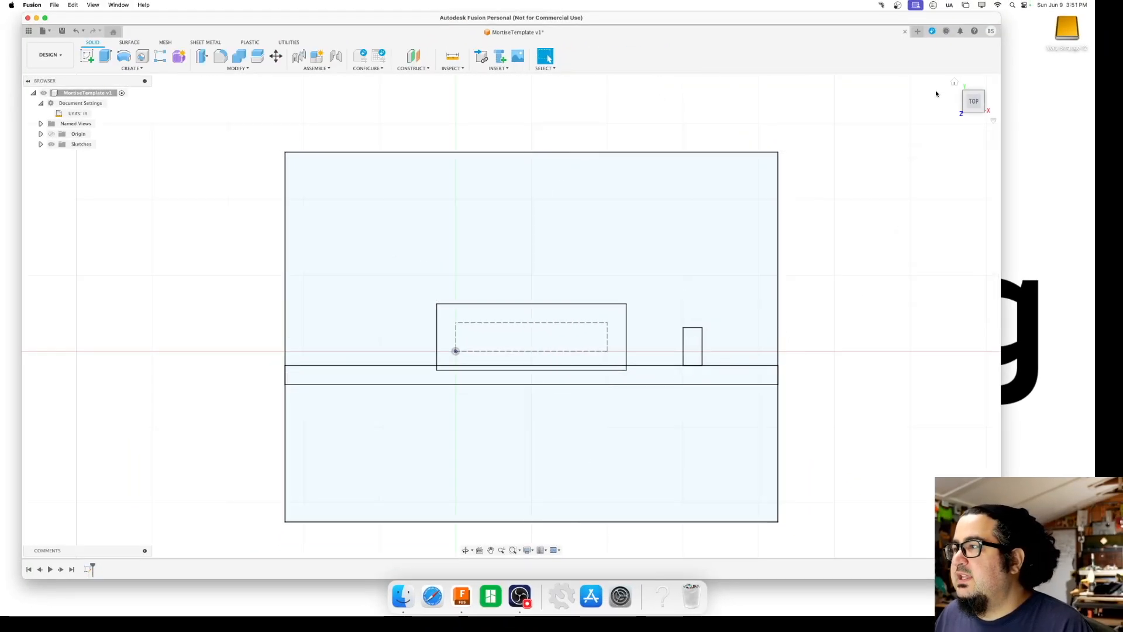
Extrude the four template profiles surrounding the mortise opening, including the fence strip and small rectangle, into a new solid plate
{"action": "mouse_move", "coordinate": [948, 100]}
{"action": "left_mouse_down"}
{"action": "mouse_move", "coordinate": [904, 64]}
{"action": "mouse_move", "coordinate": [883, 18]}
{"action": "mouse_move", "coordinate": [888, 41]}
{"action": "mouse_move", "coordinate": [906, 35]}
{"action": "mouse_move", "coordinate": [893, 48]}
{"action": "mouse_move", "coordinate": [921, 60]}
{"action": "left_mouse_up"}
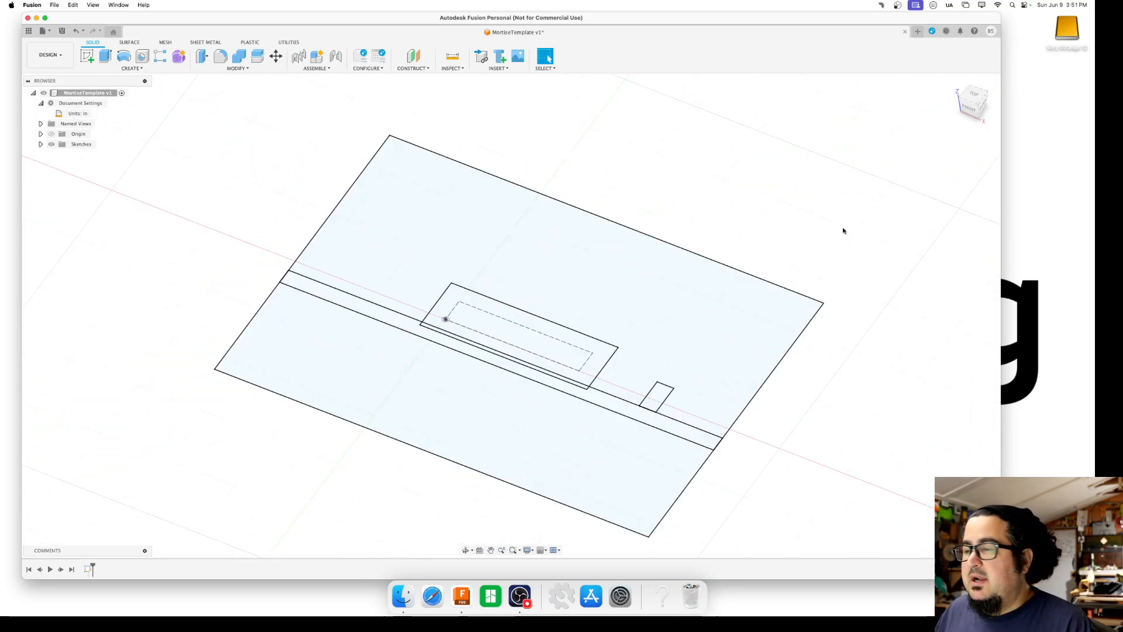
{"action": "left_click", "coordinate": [676, 295]}
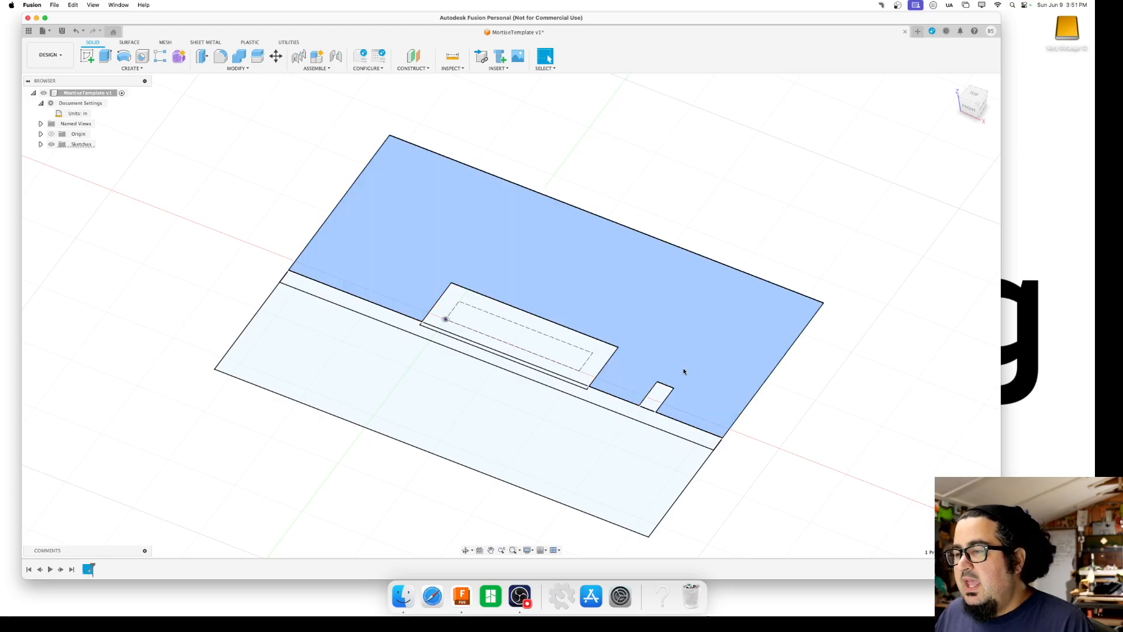
{"action": "left_click", "coordinate": [902, 304]}
{"action": "left_click", "coordinate": [765, 331]}
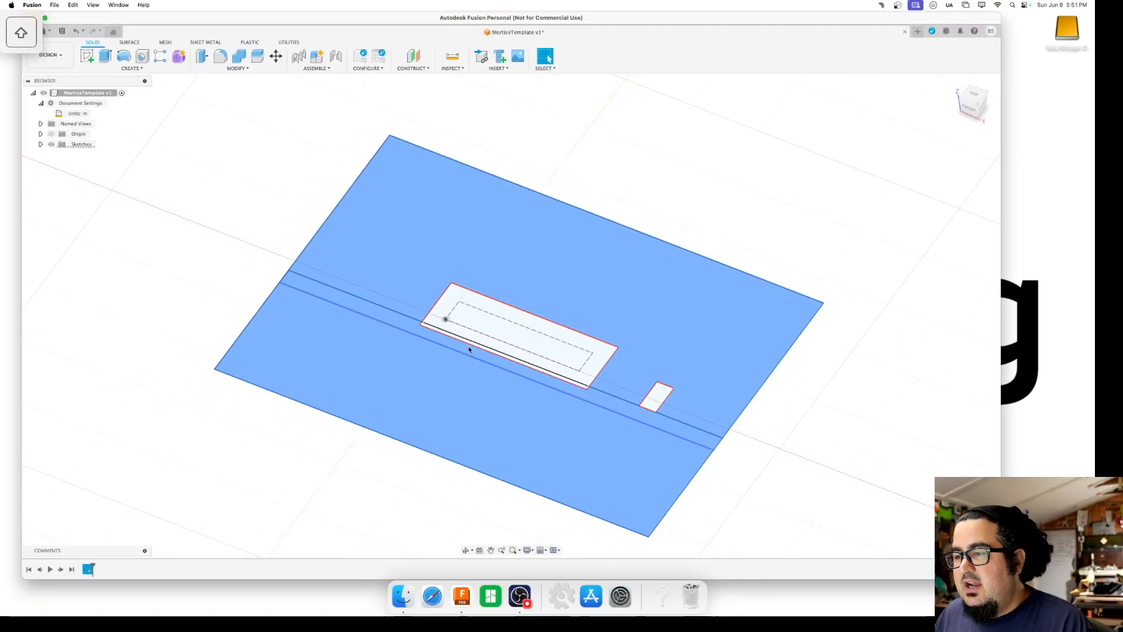
{"action": "scroll", "coordinate": [557, 364], "scroll_direction": "up", "scroll_amount": 6}
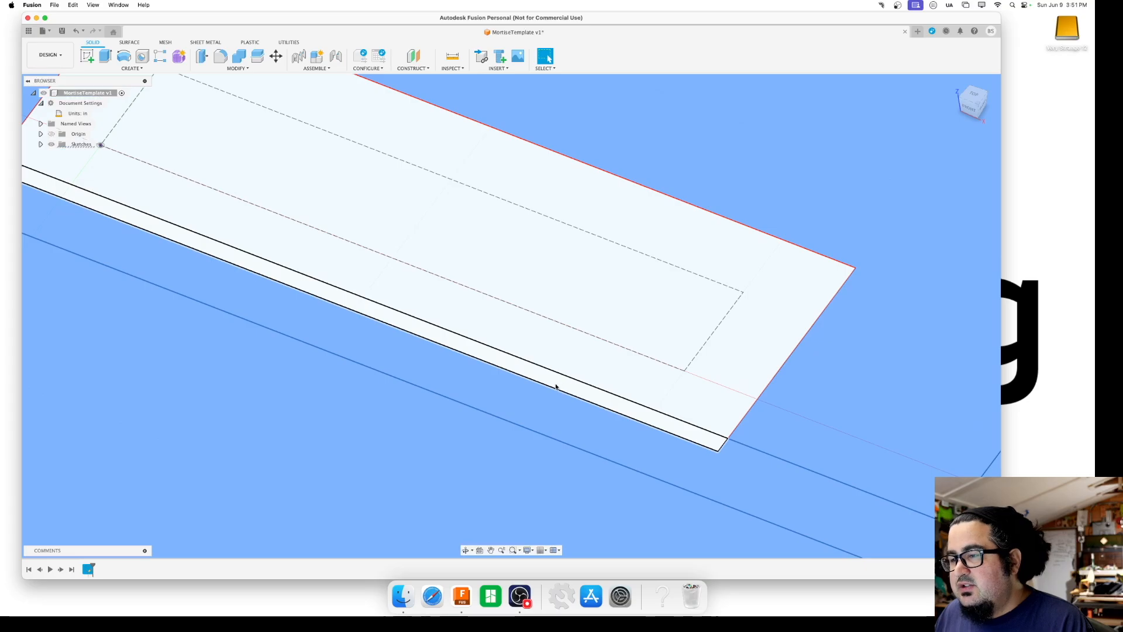
{"action": "scroll", "coordinate": [566, 382], "scroll_direction": "down", "scroll_amount": 5}
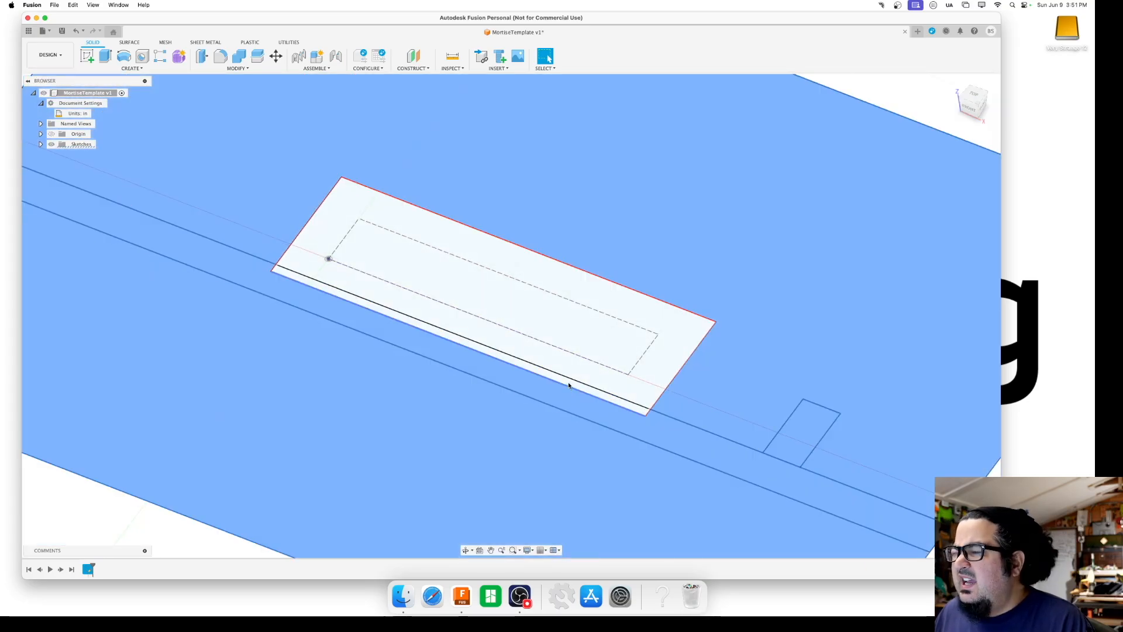
{"action": "scroll", "coordinate": [566, 384], "scroll_direction": "down", "scroll_amount": 3}
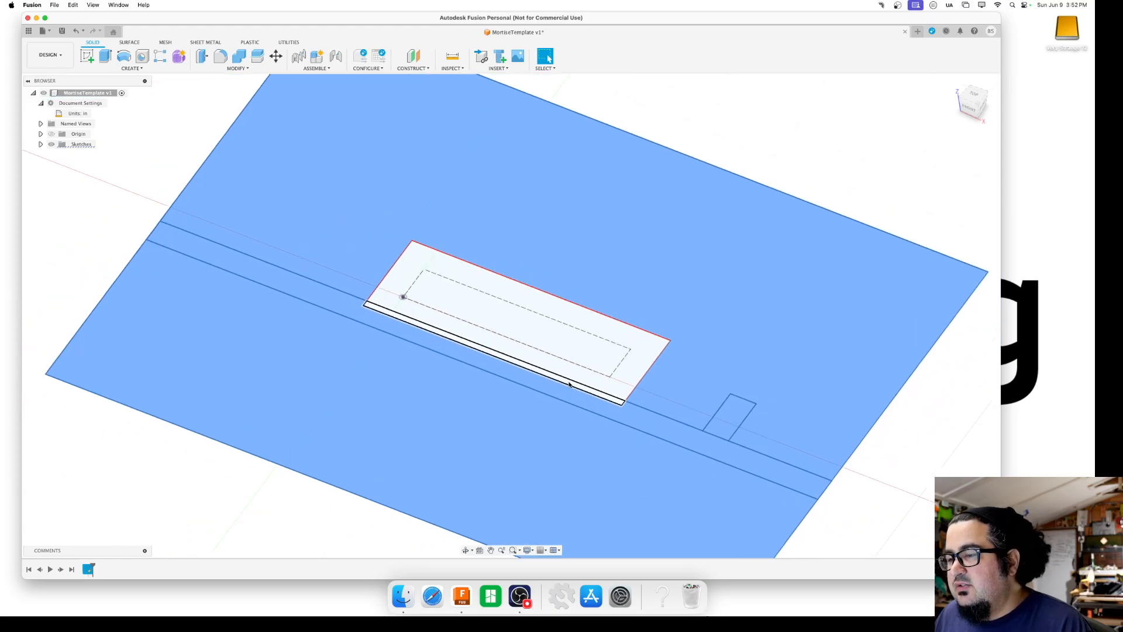
{"action": "scroll", "coordinate": [571, 357], "scroll_direction": "down", "scroll_amount": 4}
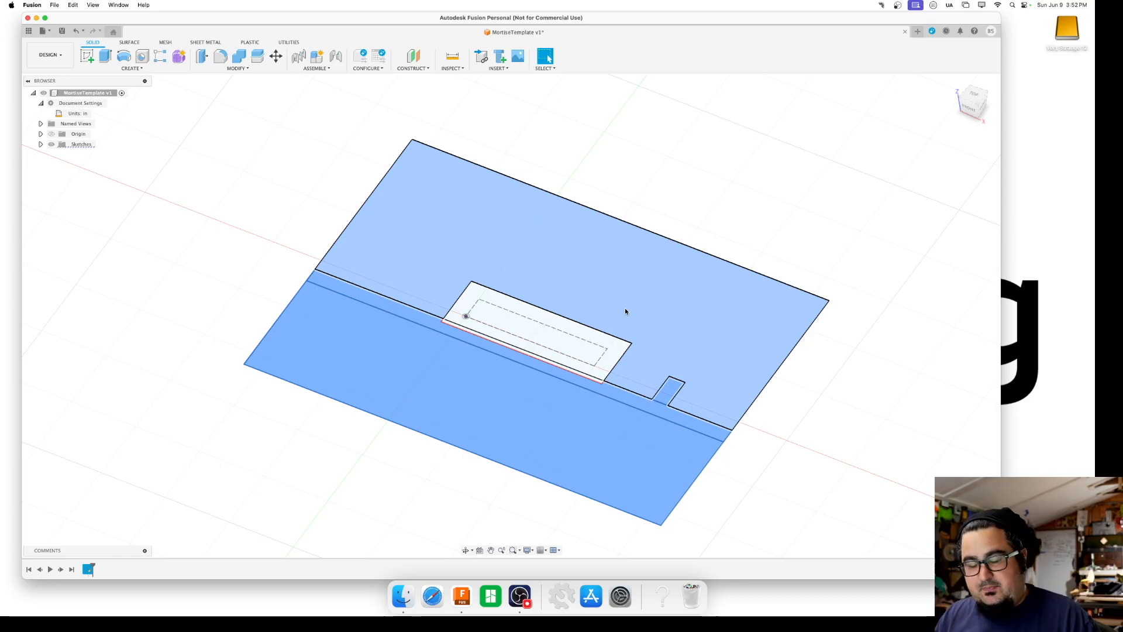
{"action": "key", "text": "e"}
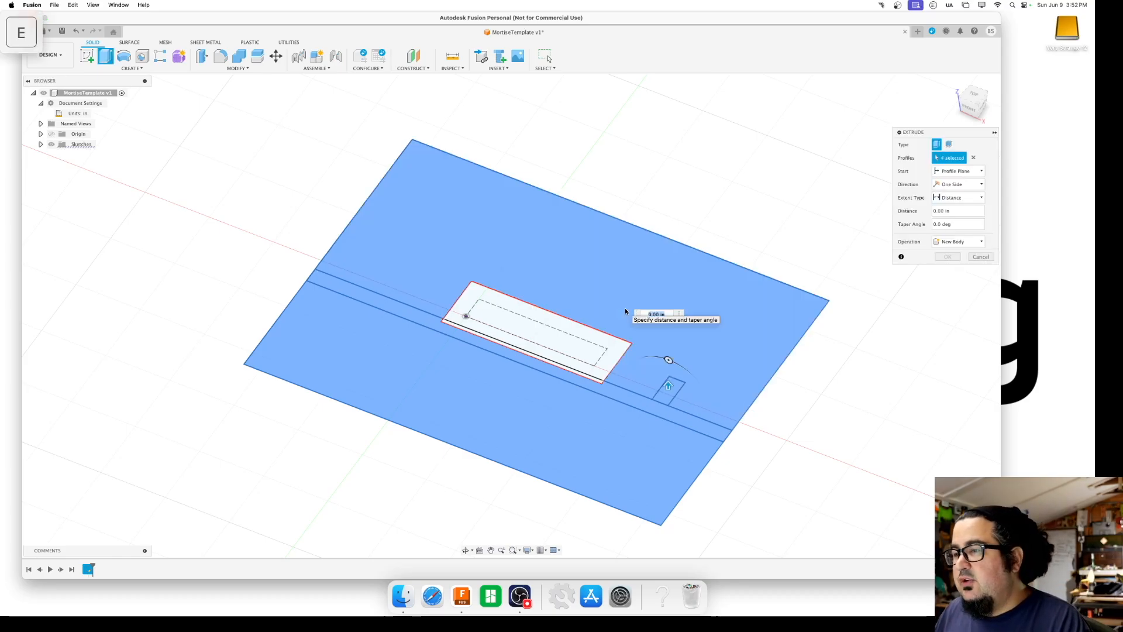
{"action": "left_click", "coordinate": [626, 307]}
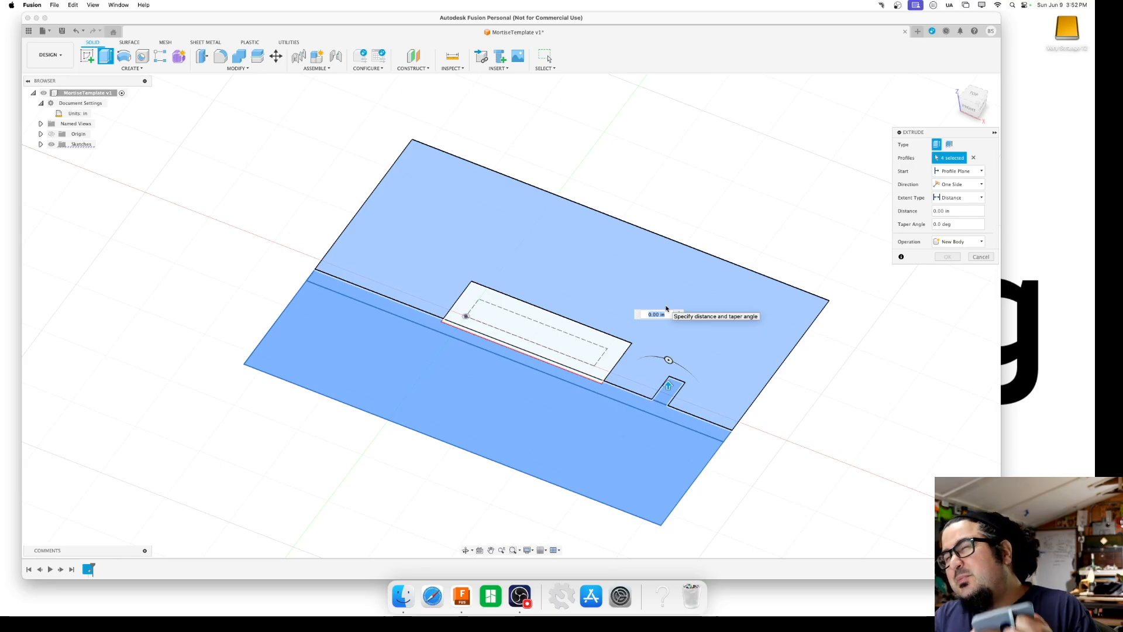
{"action": "type", "text": "3/8"}
{"action": "key", "text": "Return"}
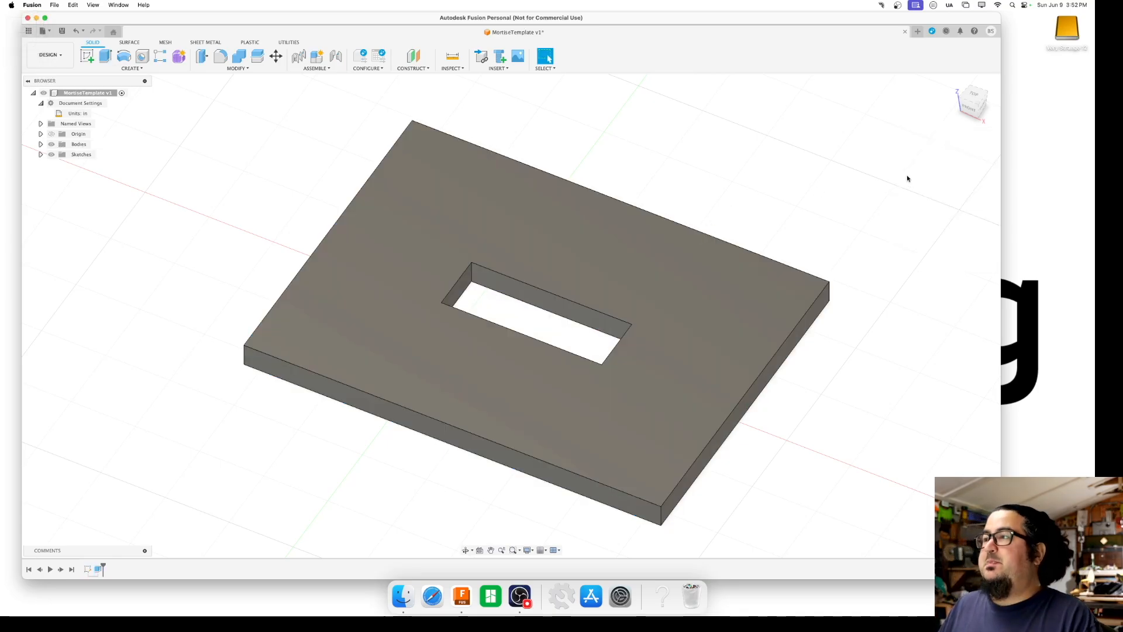
Expand the design's Bodies and Sketches folders to reach Body1 and Sketch1
{"action": "mouse_move", "coordinate": [968, 98]}
{"action": "middle_mouse_down", "text": "shift"}
{"action": "mouse_move", "coordinate": [949, 113]}
{"action": "mouse_move", "coordinate": [972, 58]}
{"action": "mouse_move", "coordinate": [968, 67]}
{"action": "middle_mouse_up", "text": "shift"}
{"action": "mouse_move", "coordinate": [969, 67]}
{"action": "left_mouse_down"}
{"action": "mouse_move", "coordinate": [969, 110]}
{"action": "mouse_move", "coordinate": [988, 116]}
{"action": "left_mouse_up"}
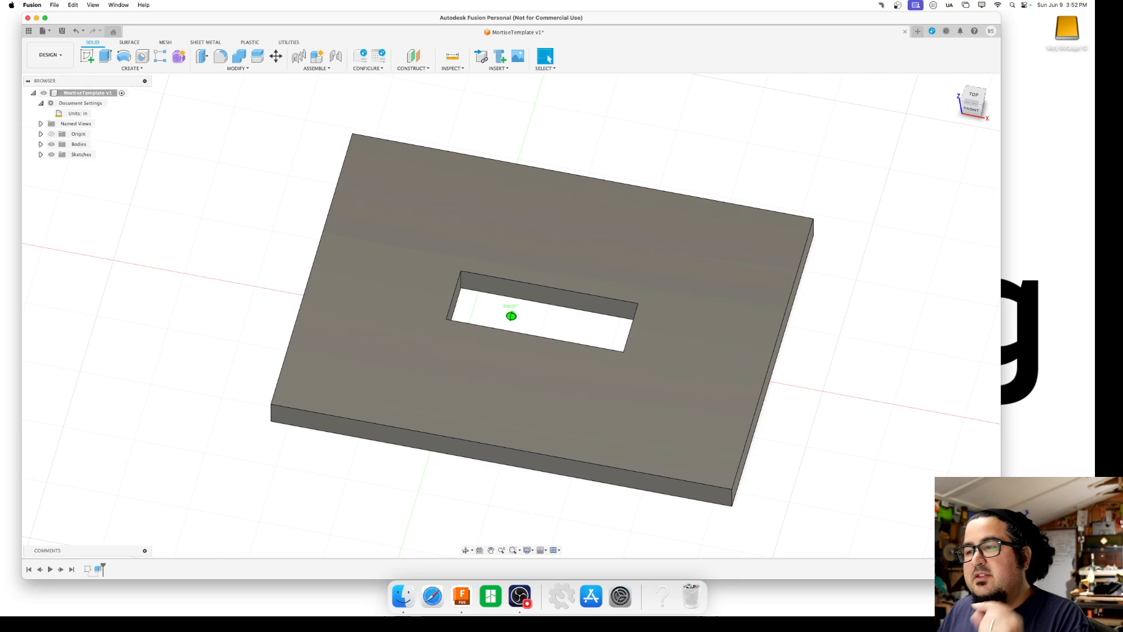
{"action": "middle_click_drag", "start_coordinate": [512, 315], "coordinate": [512, 313], "text": "shift"}
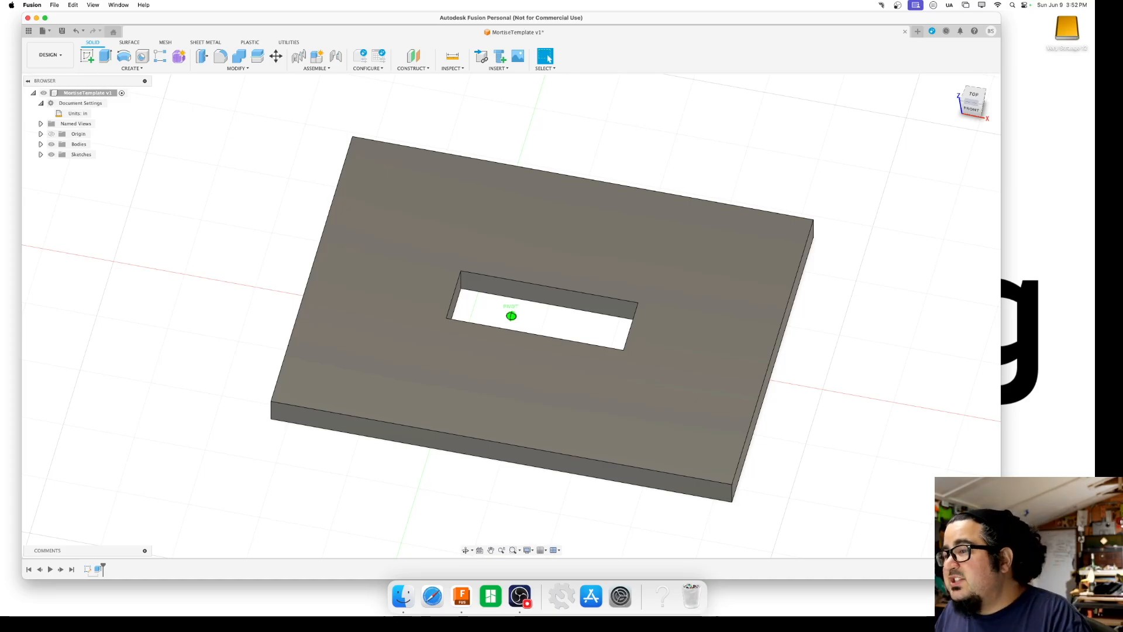
{"action": "middle_click_drag", "start_coordinate": [511, 316], "coordinate": [496, 219], "text": "shift"}
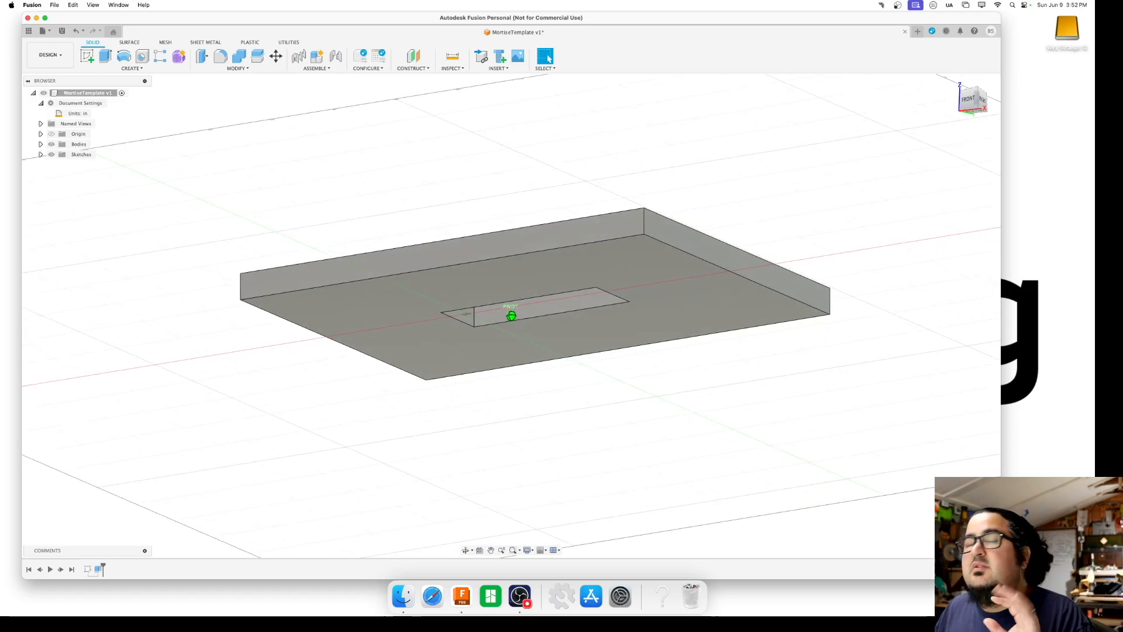
{"action": "middle_click_drag", "start_coordinate": [512, 316], "coordinate": [511, 315], "text": "shift"}
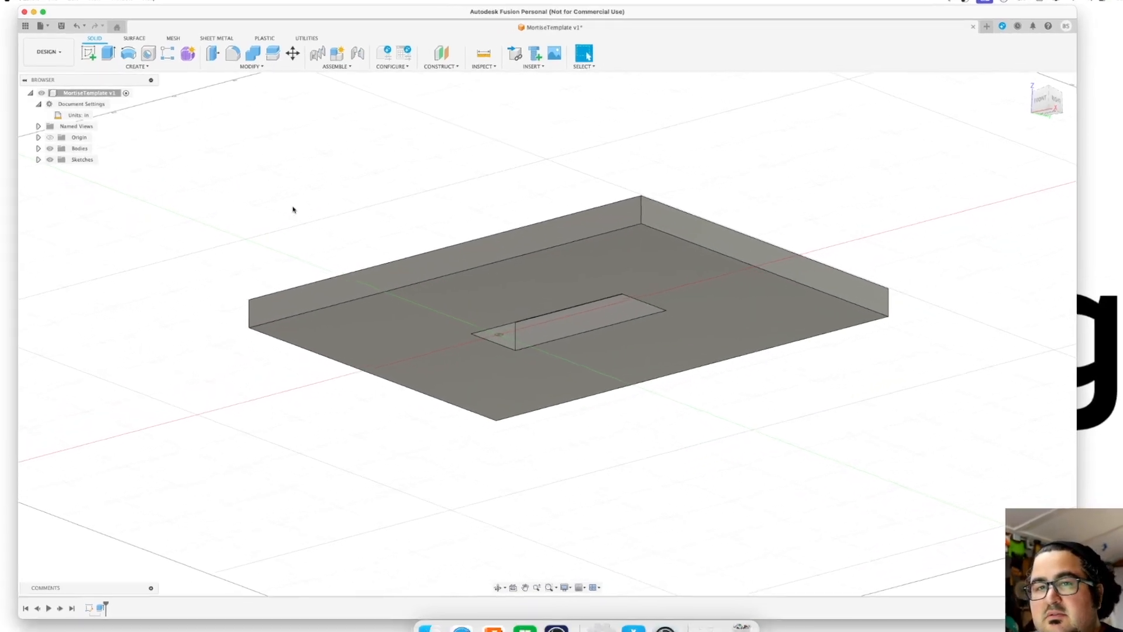
{"action": "left_click", "coordinate": [24, 190]}
{"action": "left_click", "coordinate": [24, 190]}
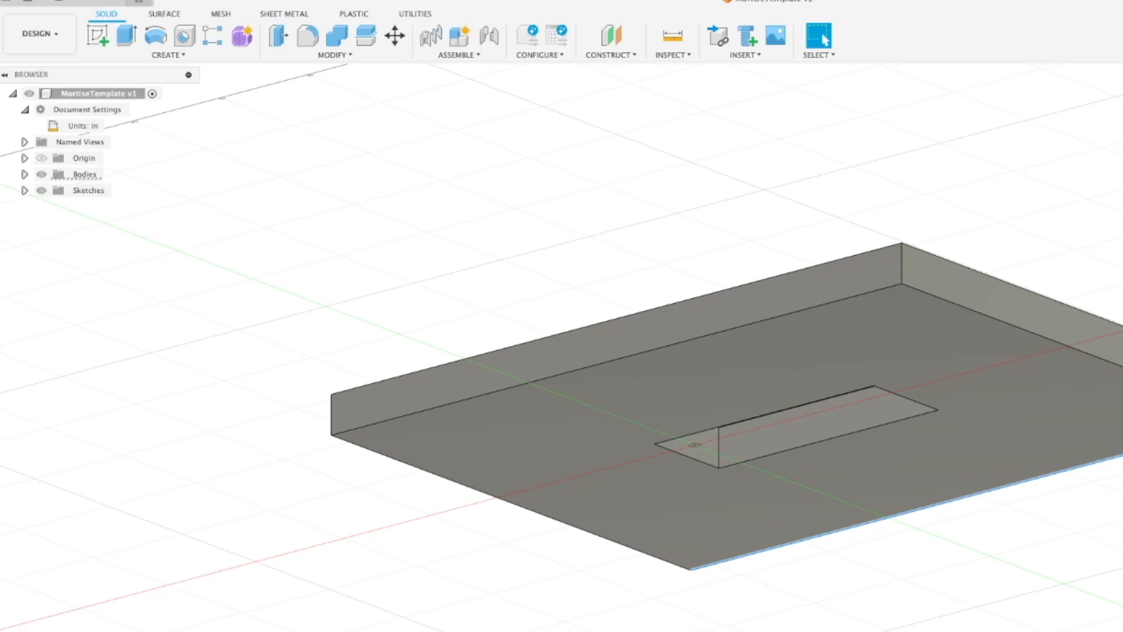
{"action": "middle_click_drag", "start_coordinate": [684, 173], "coordinate": [659, 137], "text": "shift"}
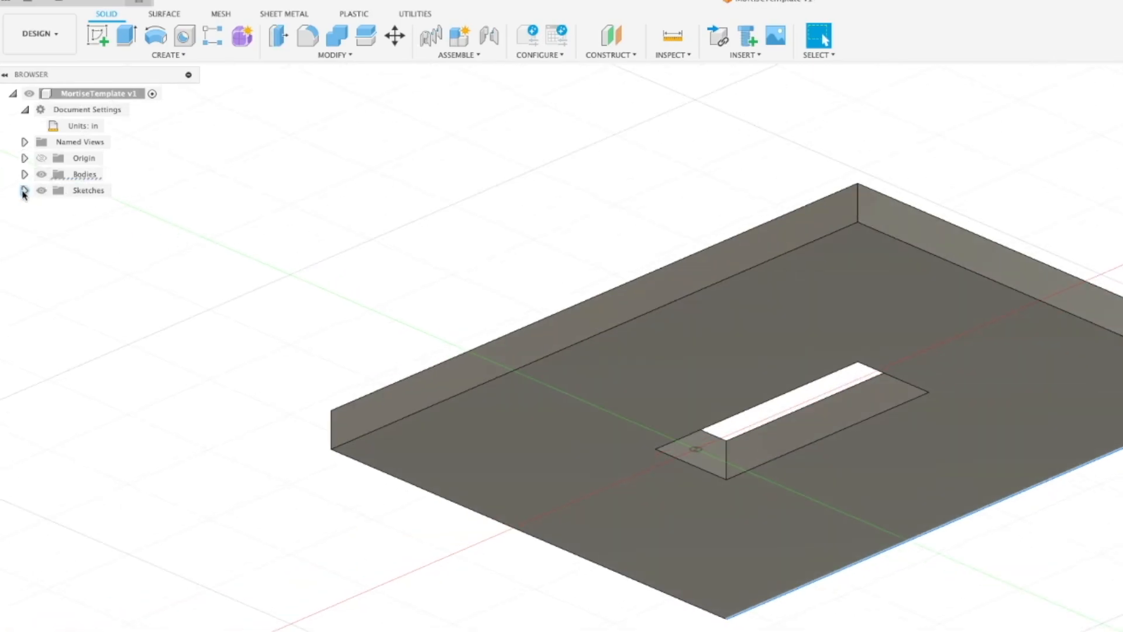
{"action": "left_click", "coordinate": [24, 175]}
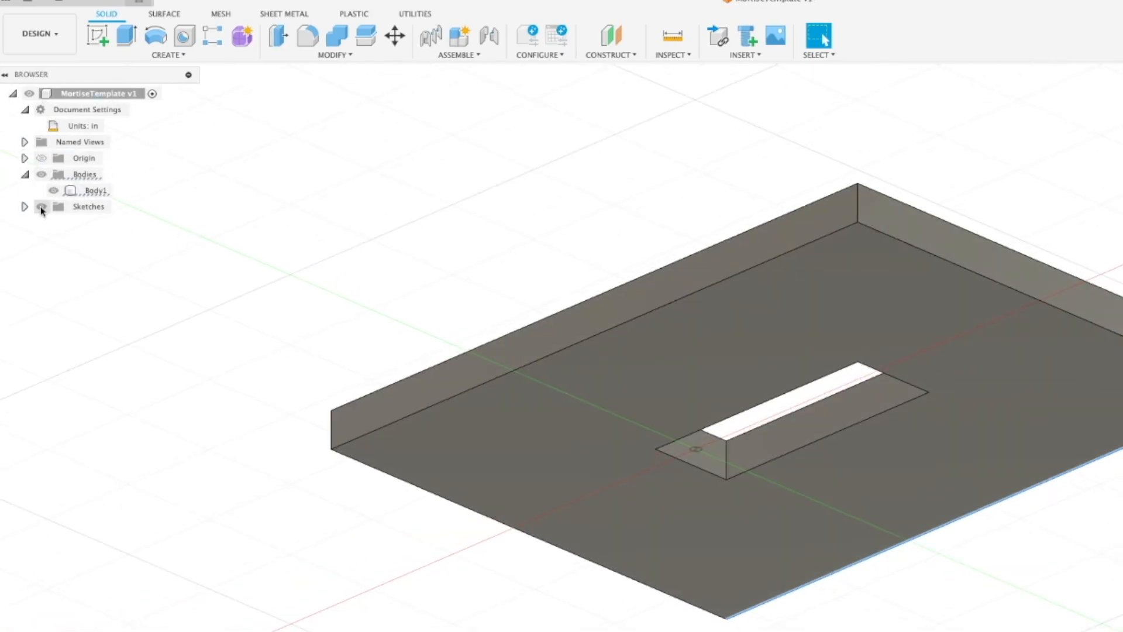
{"action": "left_click", "coordinate": [74, 193]}
{"action": "left_click", "coordinate": [76, 193]}
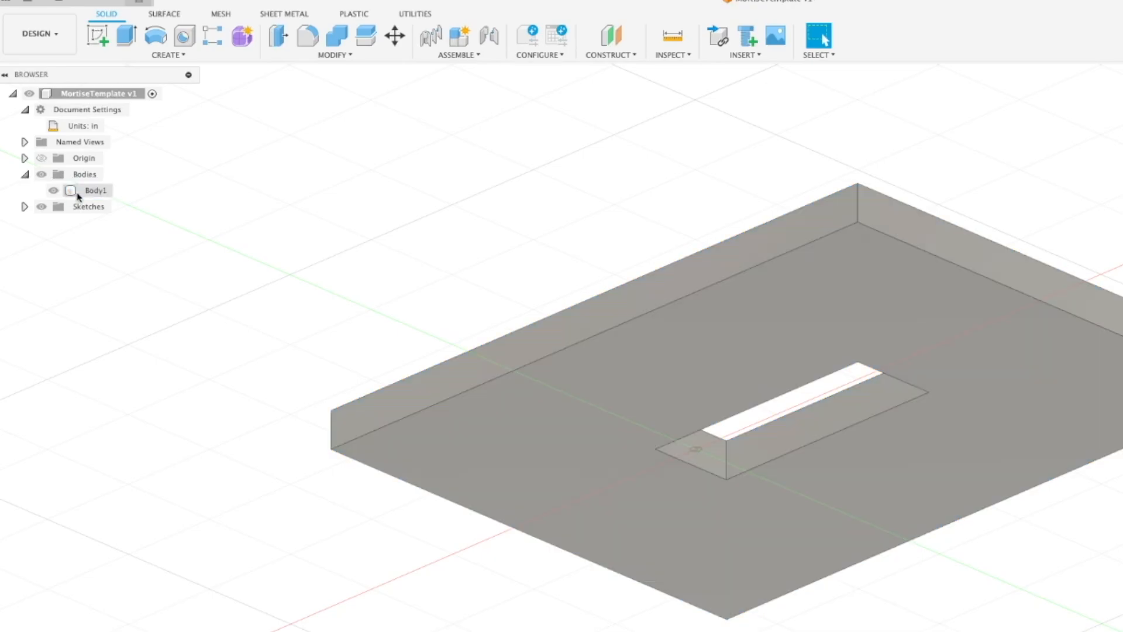
{"action": "left_click", "coordinate": [24, 207]}
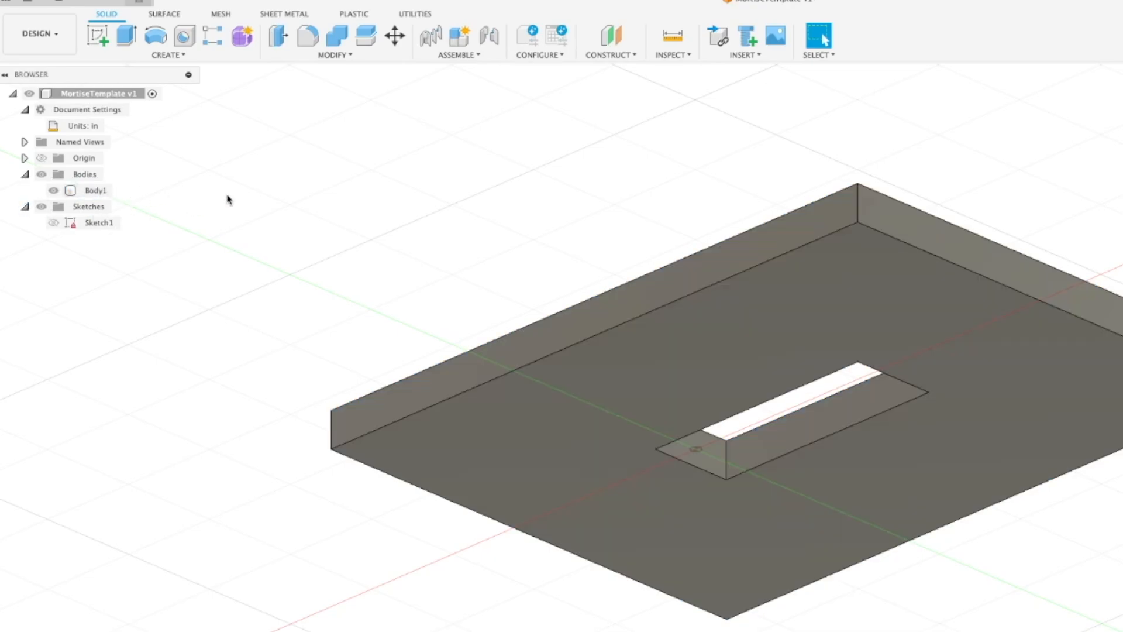
Open Sketch1 to review its dimensions, finish it, and make the sketch visible on the plate
{"action": "left_click", "coordinate": [53, 226]}
{"action": "left_click", "coordinate": [53, 224]}
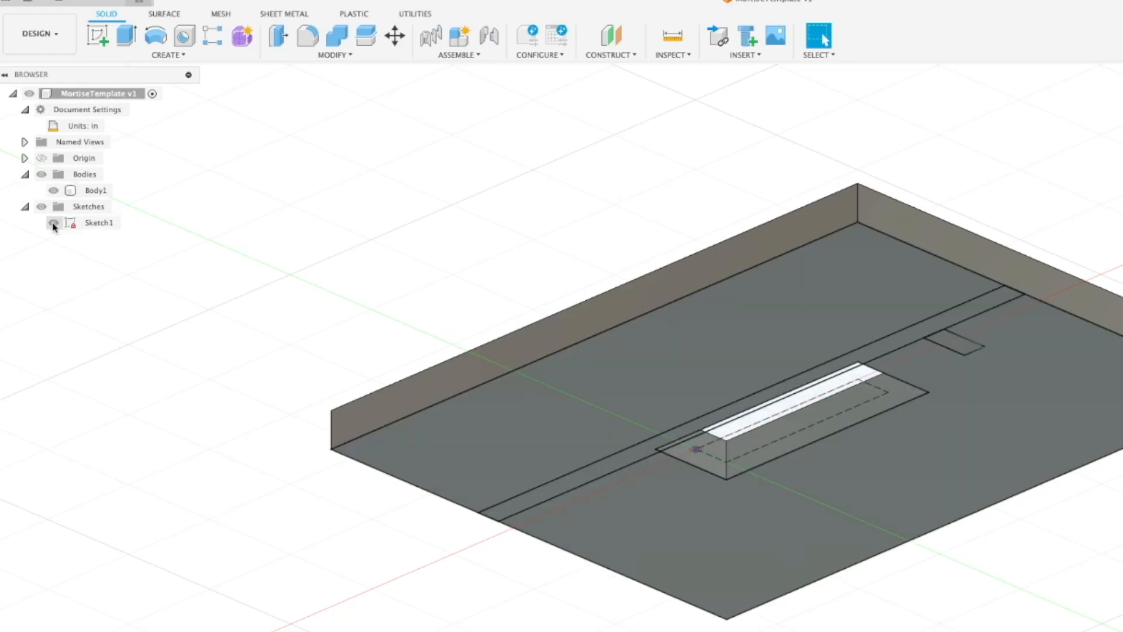
{"action": "left_click", "coordinate": [53, 224]}
{"action": "double_click", "coordinate": [89, 223]}
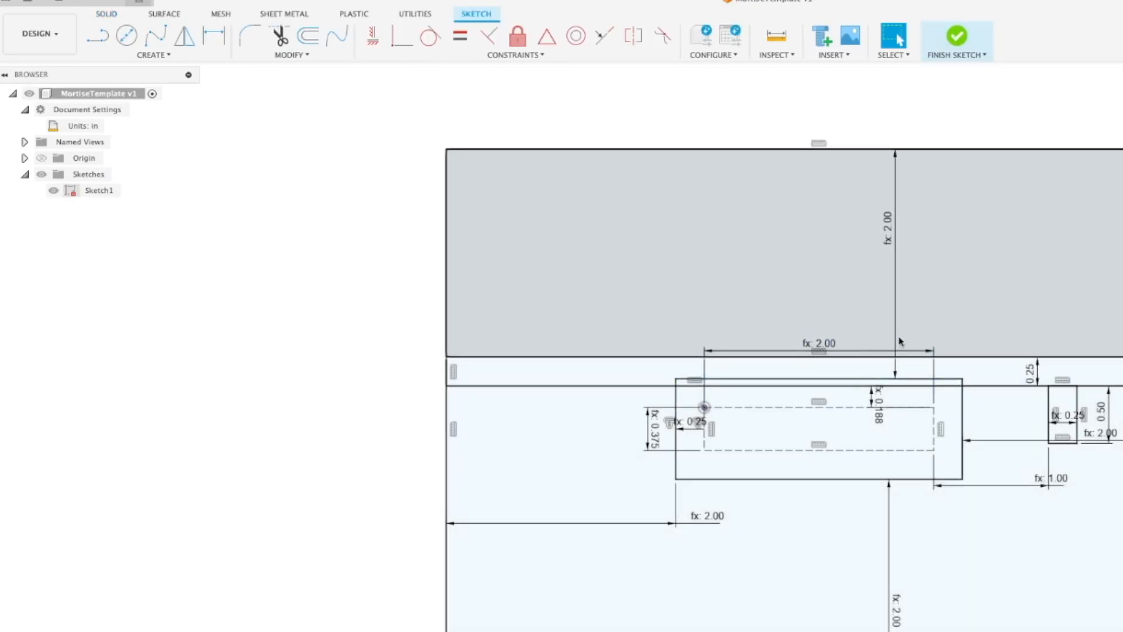
{"action": "left_click", "coordinate": [956, 38]}
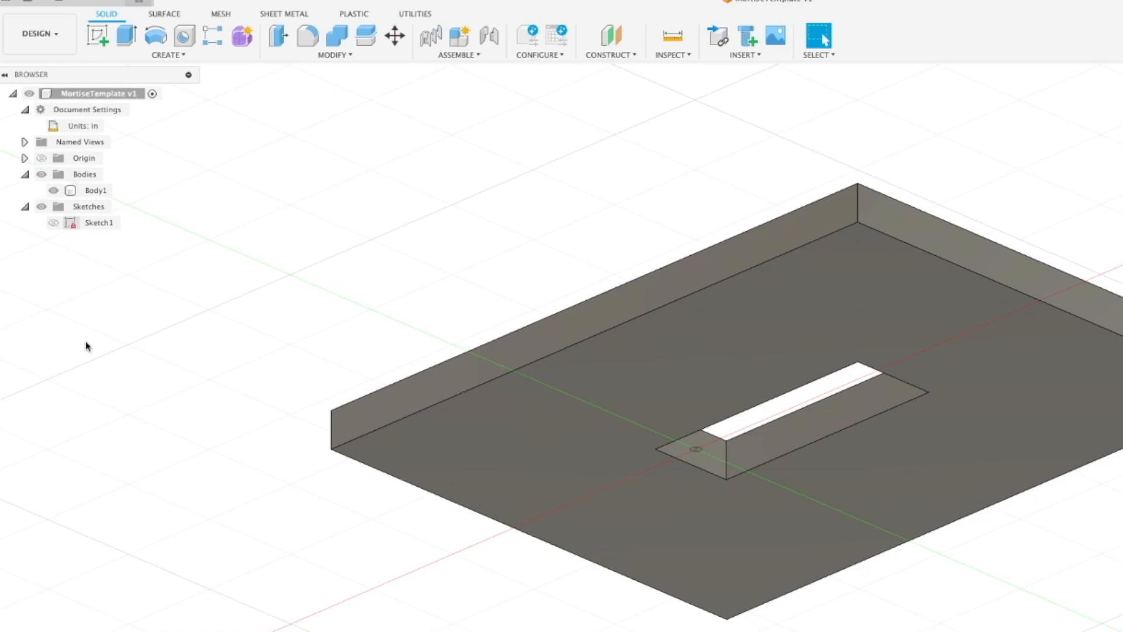
{"action": "left_click", "coordinate": [53, 222]}
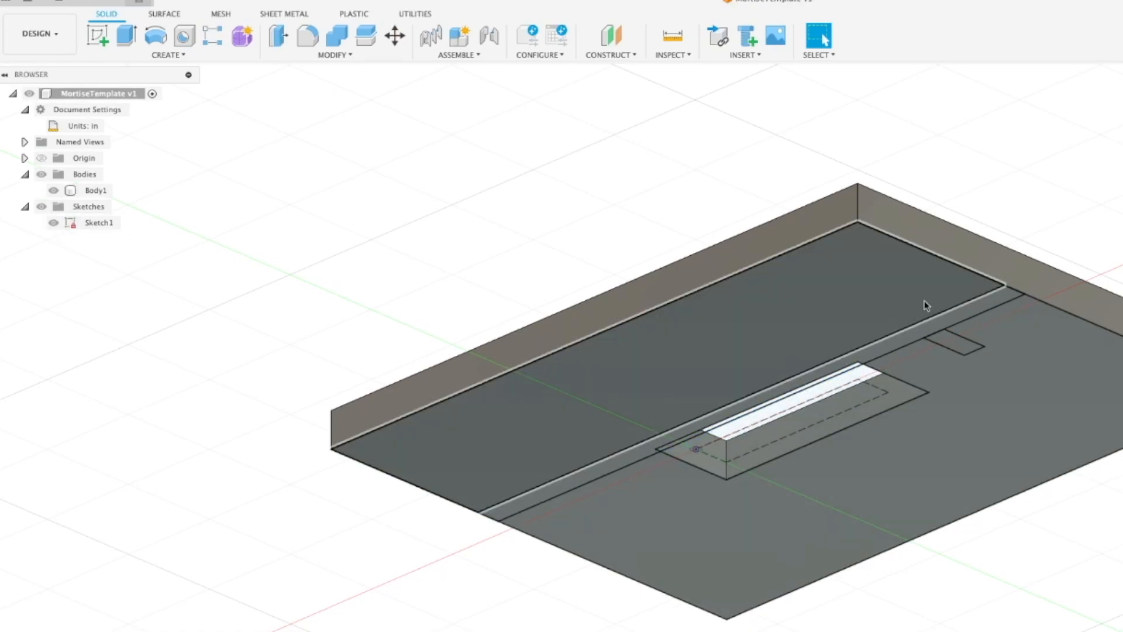
Try to cut the long fence strip and the small rectangle 0.80 in upward through the plate
{"action": "scroll", "coordinate": [916, 312], "scroll_direction": "up", "scroll_amount": 5}
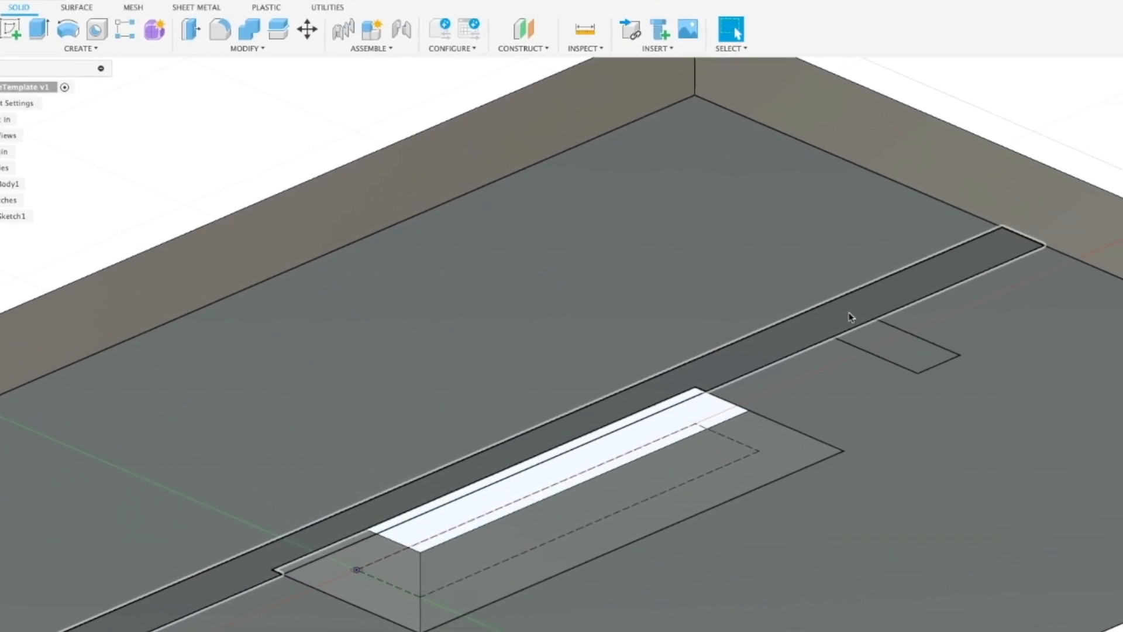
{"action": "left_click", "coordinate": [852, 316]}
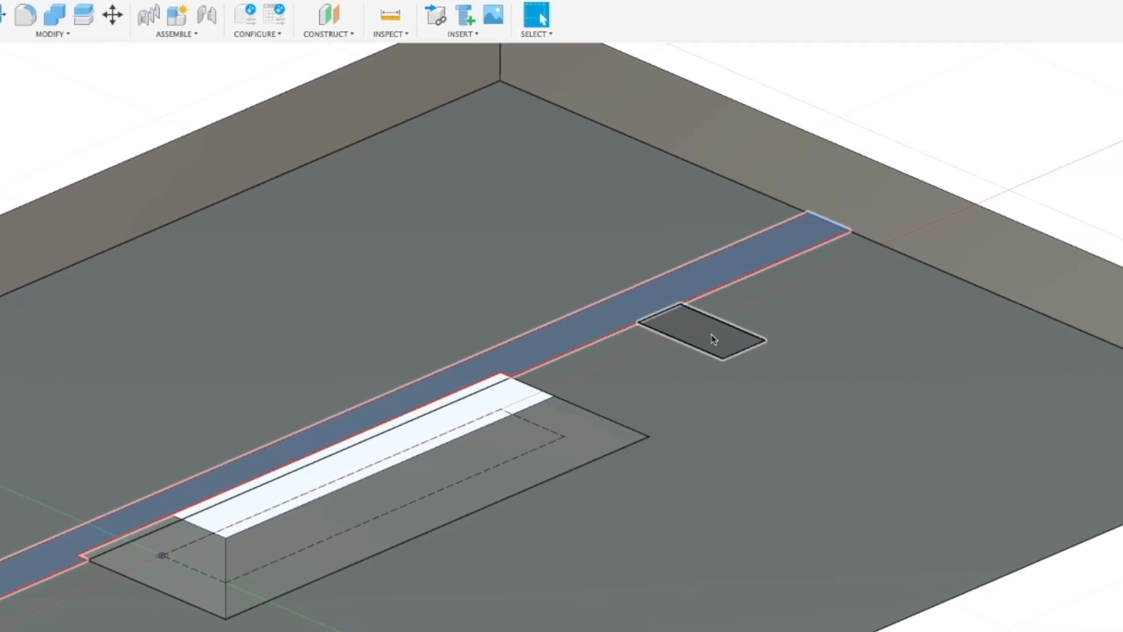
{"action": "scroll", "coordinate": [714, 340], "scroll_direction": "down", "scroll_amount": 6}
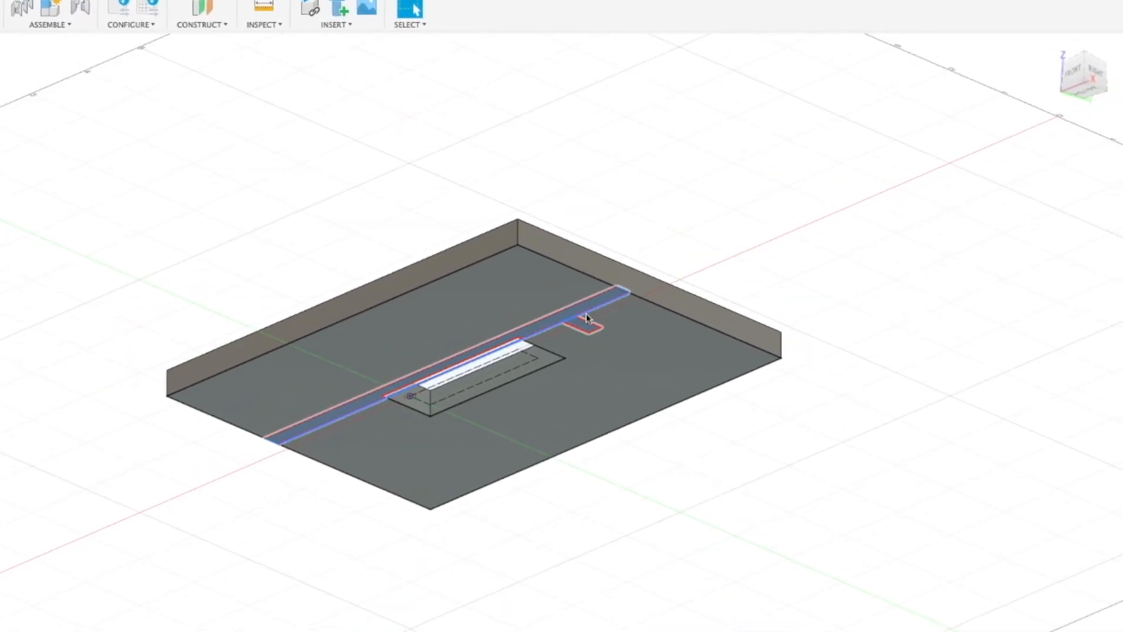
{"action": "left_click", "coordinate": [585, 323]}
{"action": "key", "text": "e"}
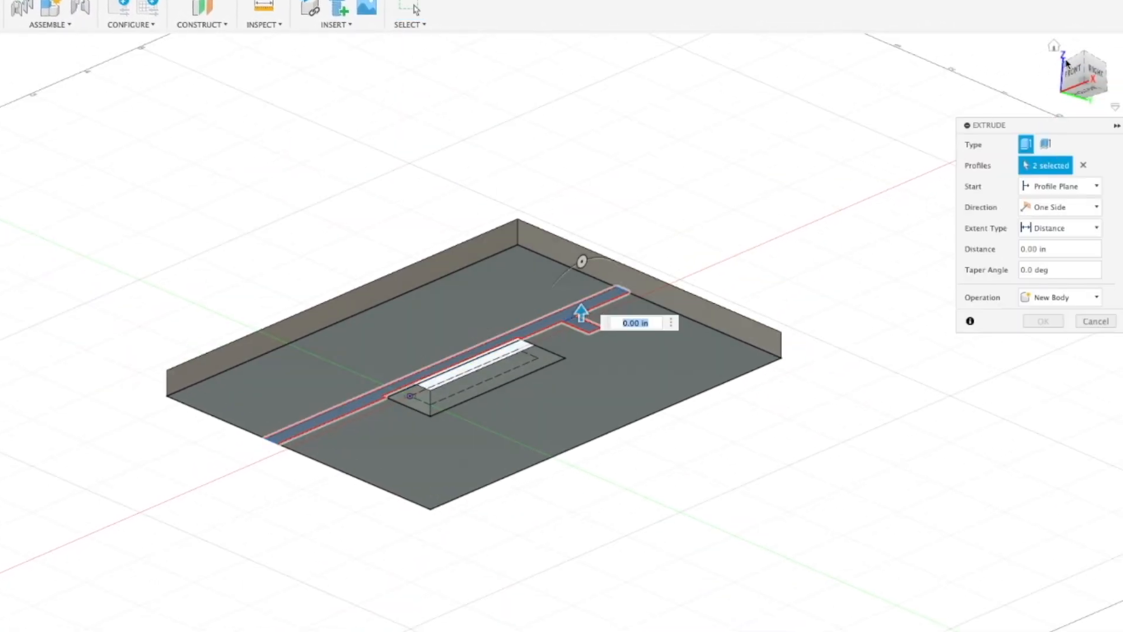
{"action": "left_click_drag", "start_coordinate": [1068, 65], "coordinate": [1070, 98]}
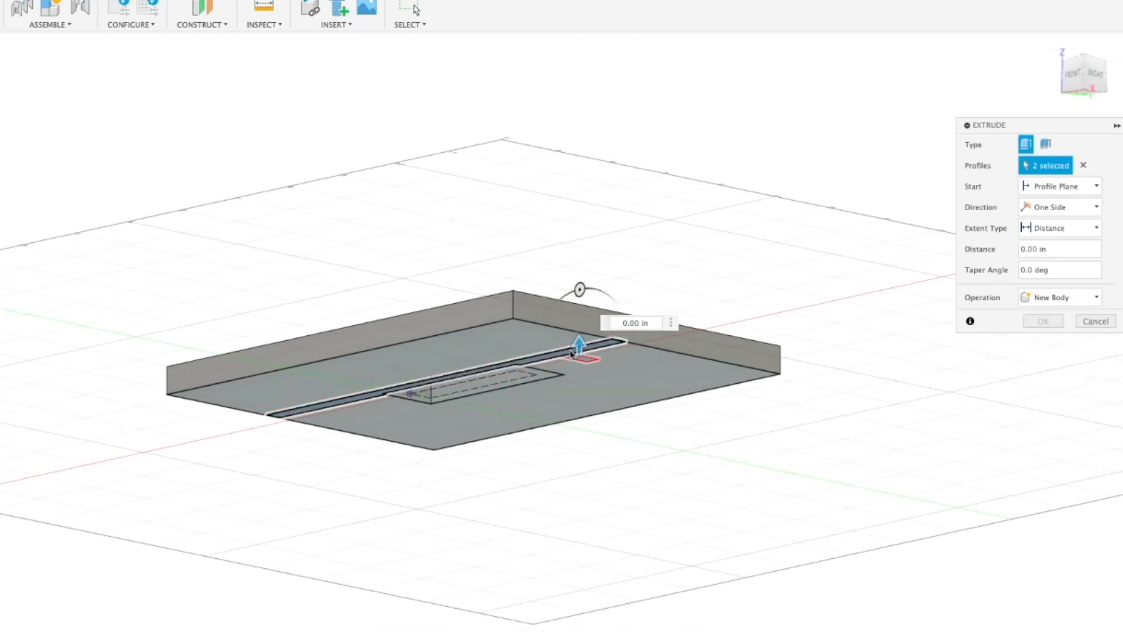
{"action": "left_click_drag", "start_coordinate": [577, 351], "coordinate": [578, 285]}
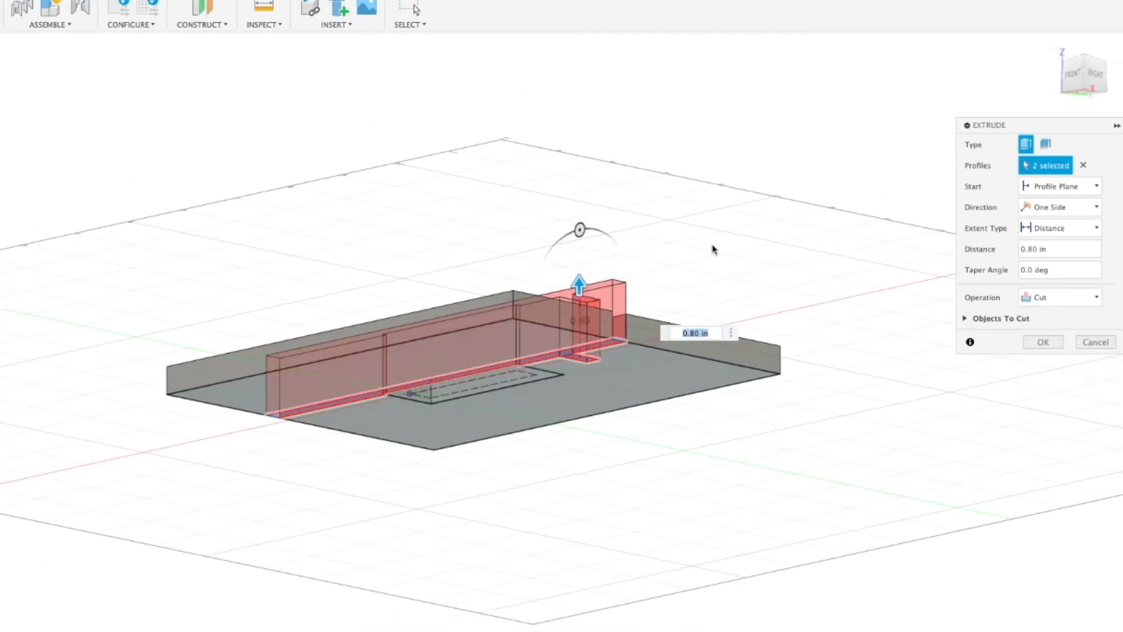
{"action": "mouse_move", "coordinate": [1082, 82]}
{"action": "left_mouse_down"}
{"action": "mouse_move", "coordinate": [1072, 110]}
{"action": "mouse_move", "coordinate": [1082, 70]}
{"action": "left_mouse_up"}
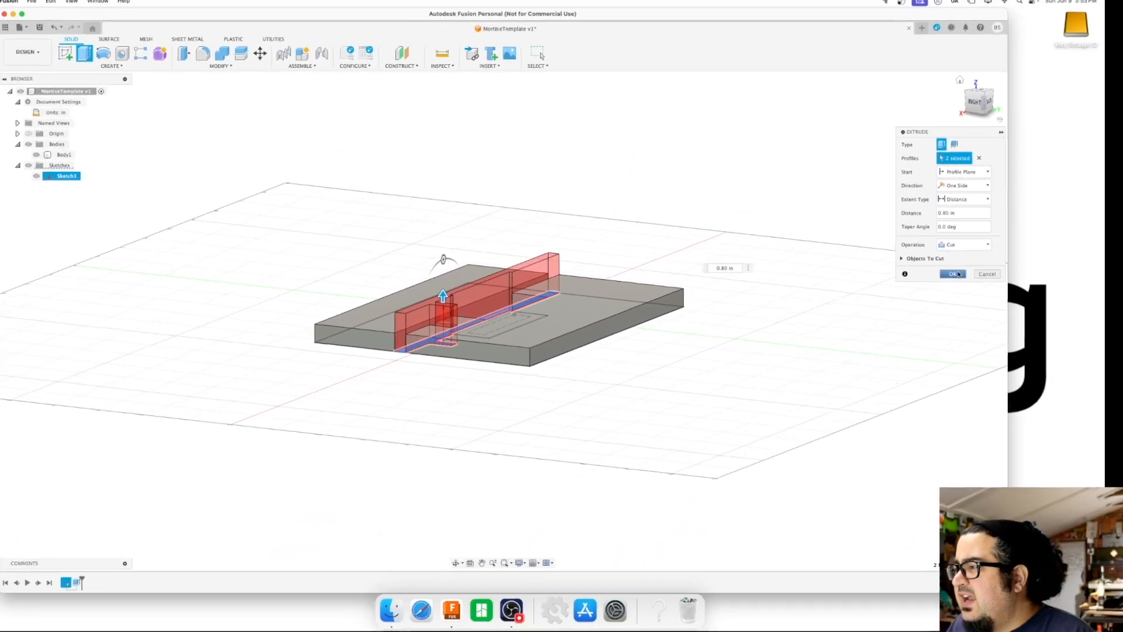
{"action": "left_click", "coordinate": [954, 274]}
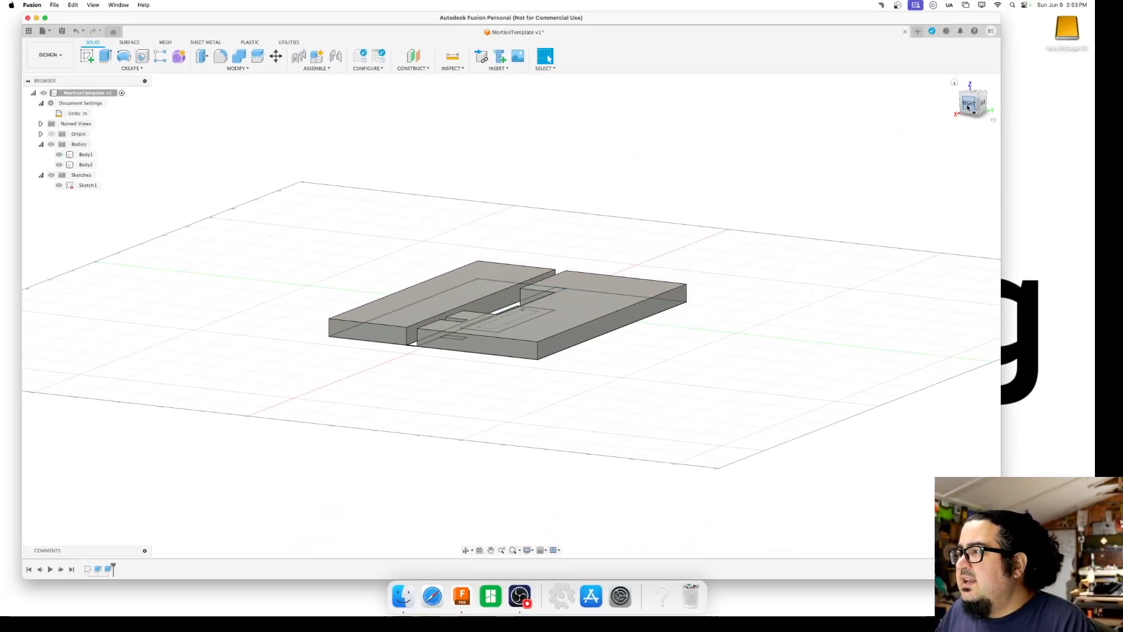
Inspect the separate bodies on both sides of the fence slot and undo the cut extrusion
{"action": "left_click_drag", "start_coordinate": [970, 102], "coordinate": [973, 117]}
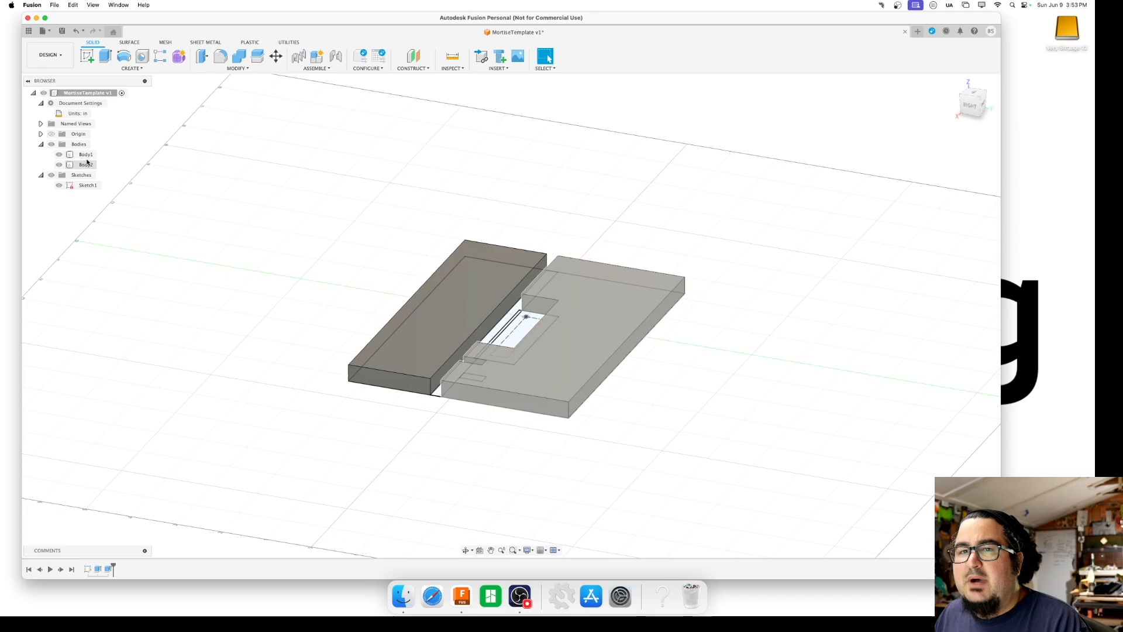
{"action": "left_click", "coordinate": [86, 156]}
{"action": "left_click", "coordinate": [86, 162]}
{"action": "left_click", "coordinate": [86, 155]}
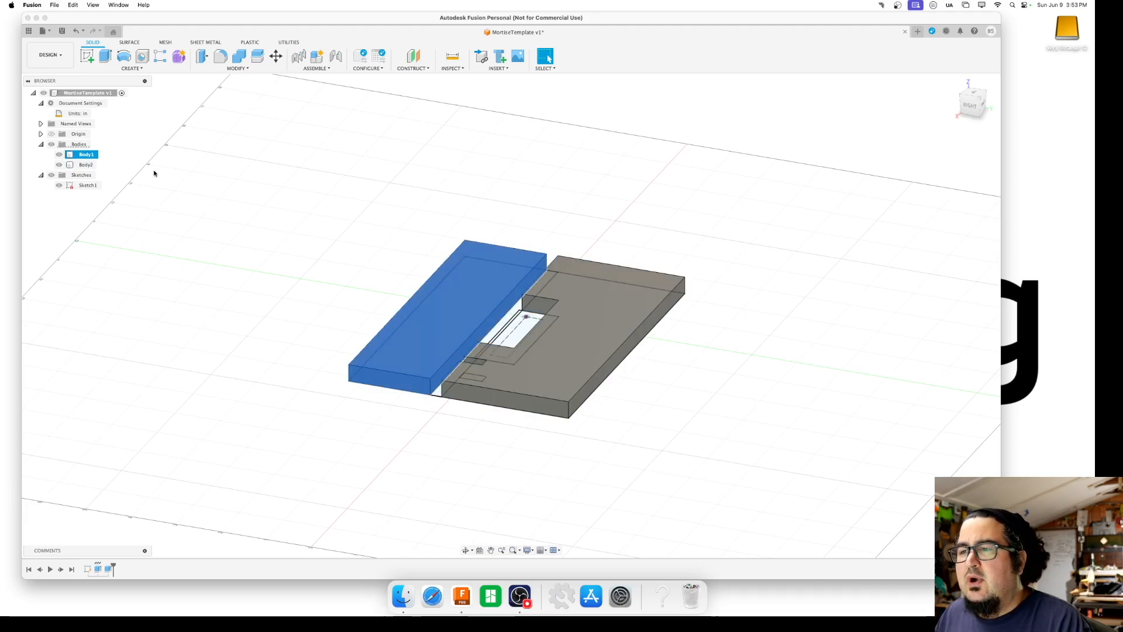
{"action": "key", "text": "super+z"}
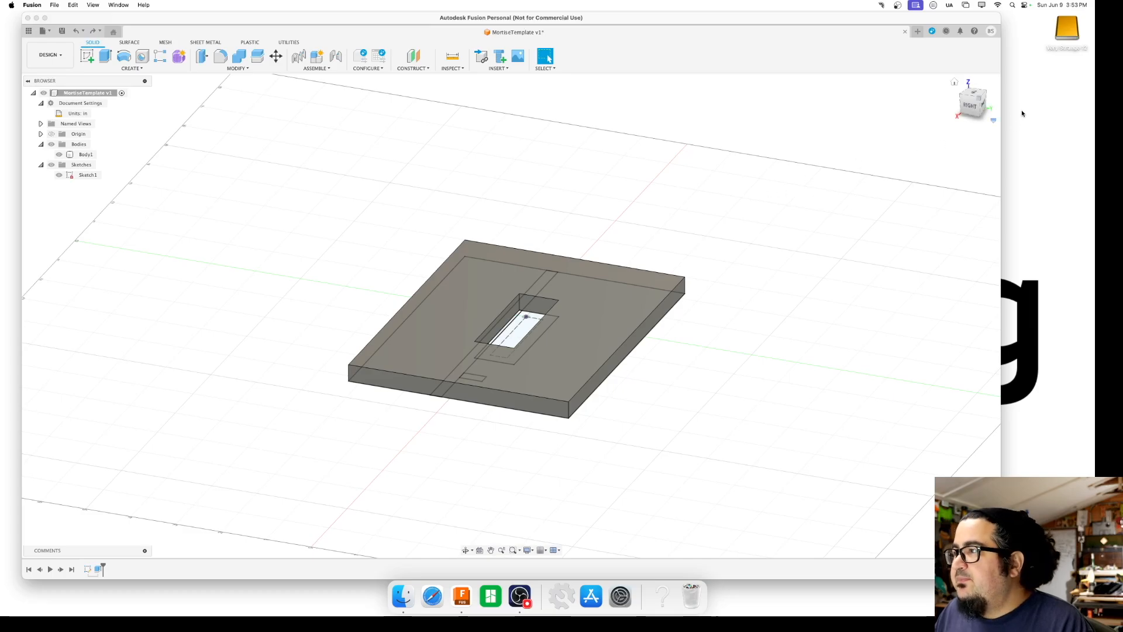
{"action": "mouse_move", "coordinate": [971, 97]}
{"action": "left_mouse_down"}
{"action": "mouse_move", "coordinate": [995, 108]}
{"action": "mouse_move", "coordinate": [1018, 70]}
{"action": "mouse_move", "coordinate": [1079, 49]}
{"action": "left_mouse_up"}
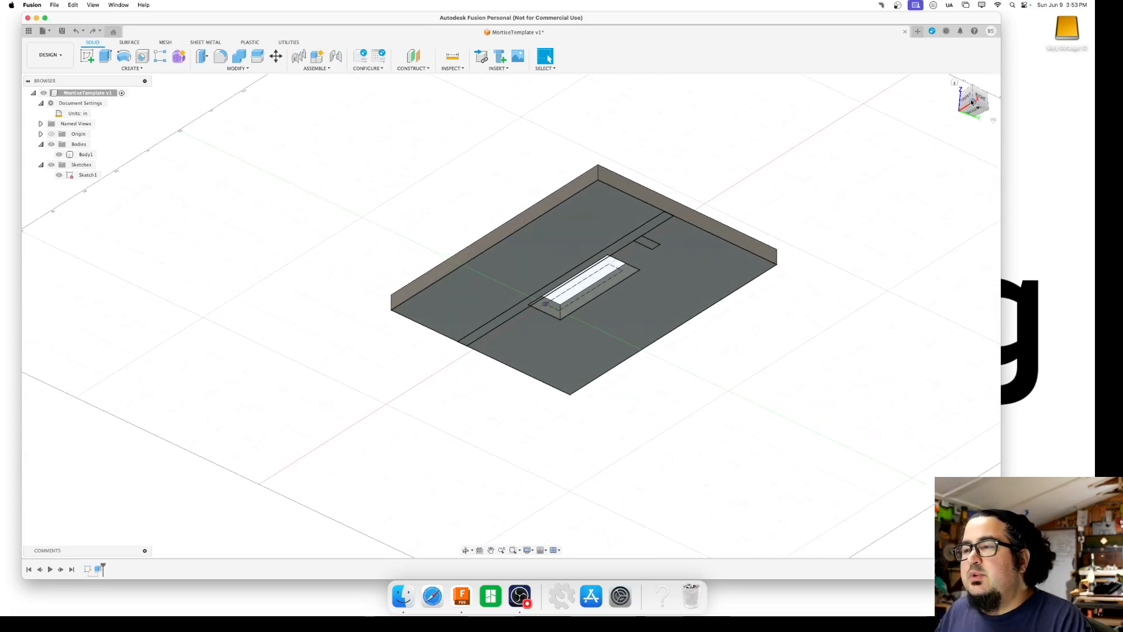
{"action": "left_click", "coordinate": [645, 231]}
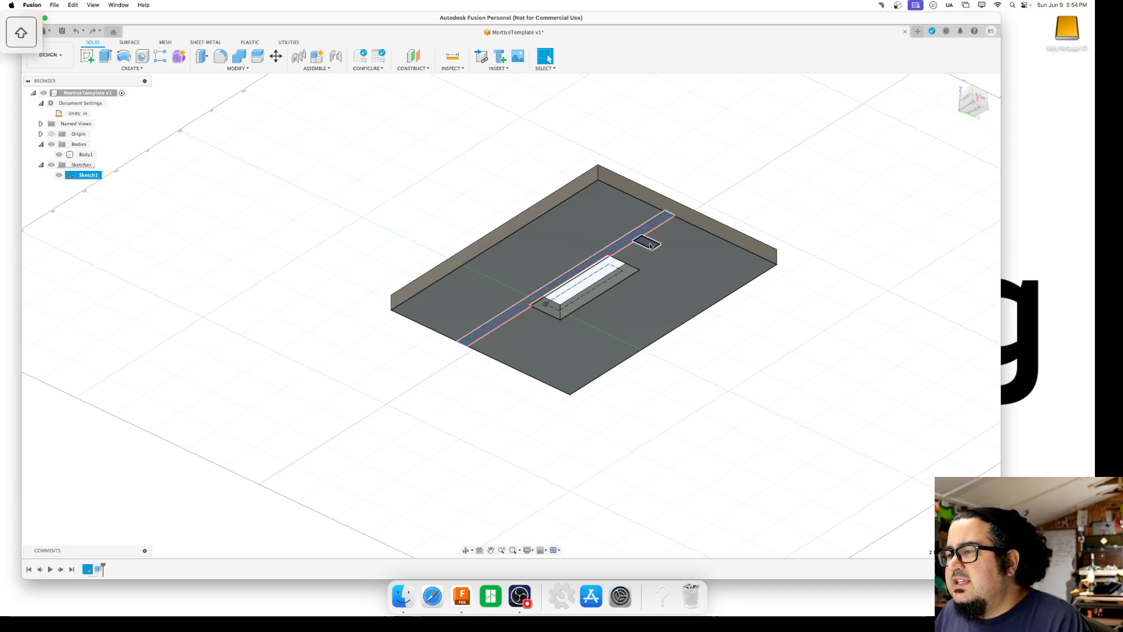
{"action": "left_click", "coordinate": [649, 244], "text": "shift"}
{"action": "key", "text": "e"}
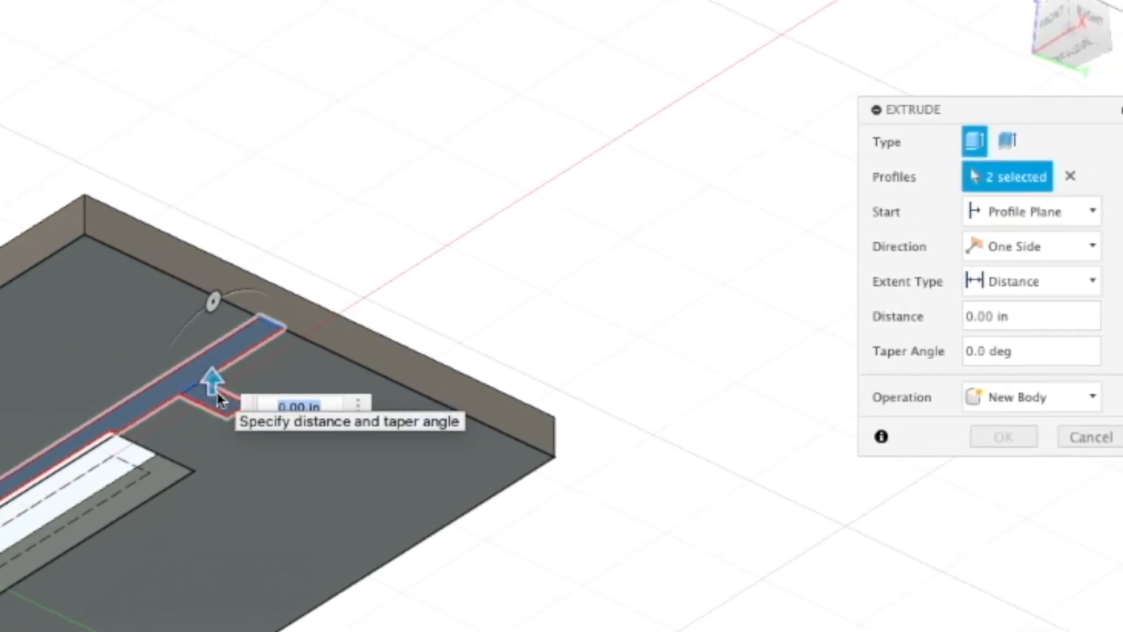
{"action": "left_click_drag", "start_coordinate": [202, 386], "coordinate": [218, 318]}
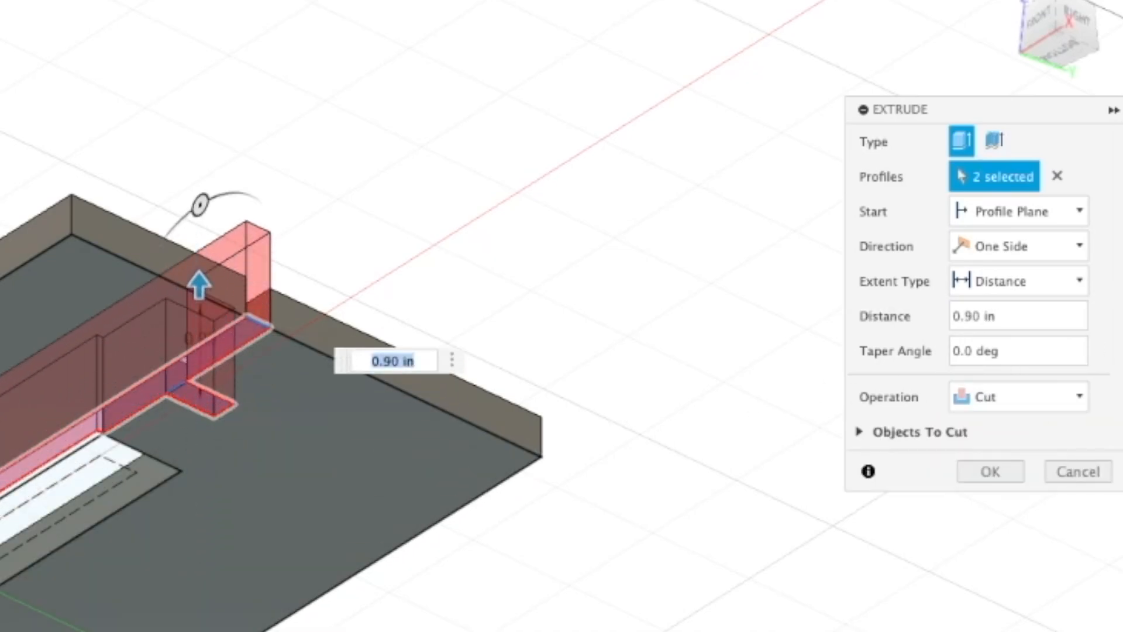
{"action": "left_click", "coordinate": [985, 401]}
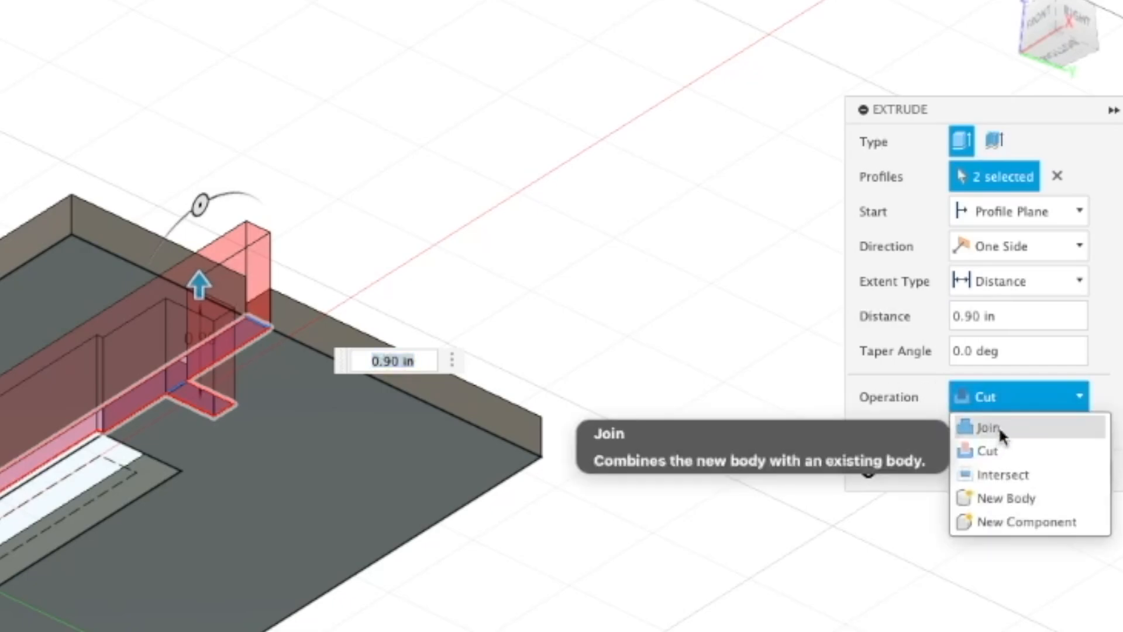
{"action": "left_click", "coordinate": [995, 429]}
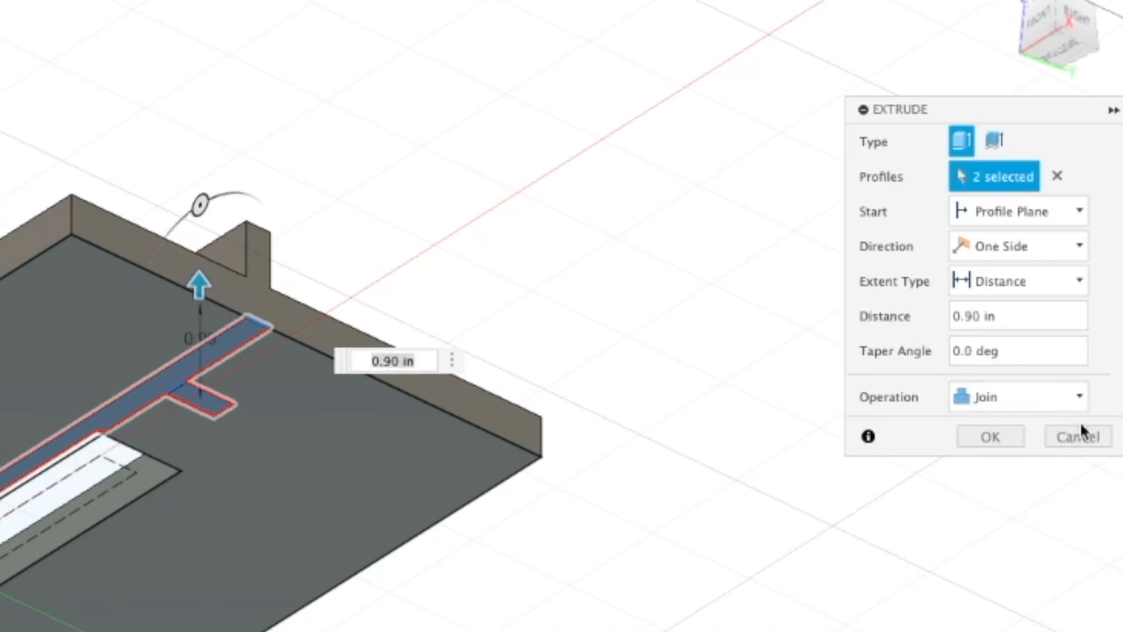
{"action": "left_click", "coordinate": [976, 436]}
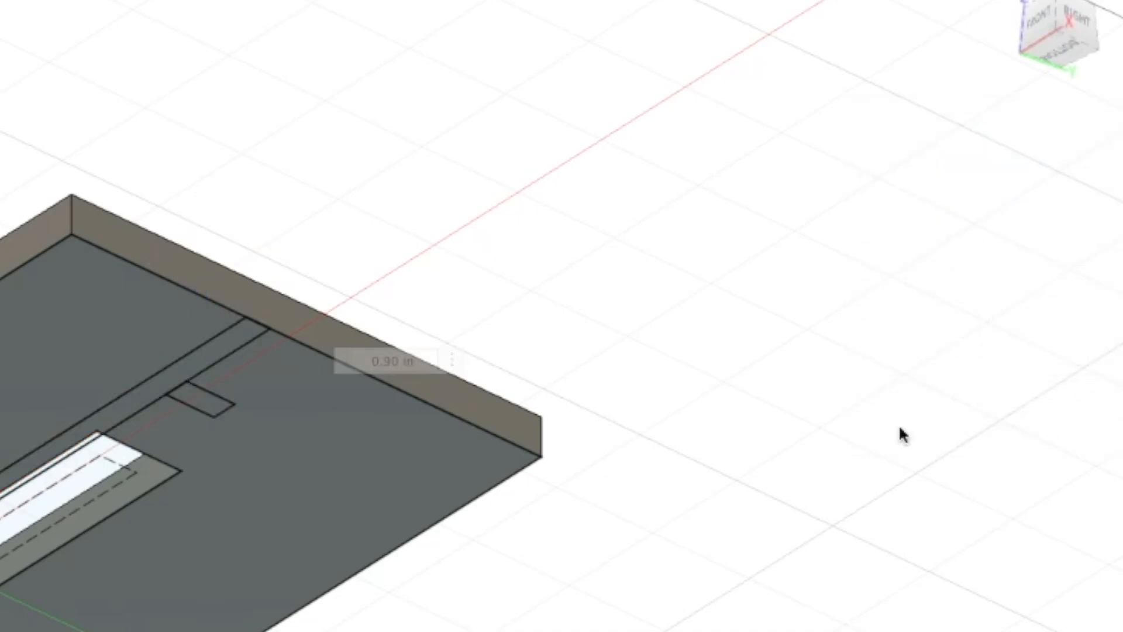
Extrude the long fence strip and the small rectangle -1 in below the plate, joined to the body
{"action": "left_click", "coordinate": [192, 367]}
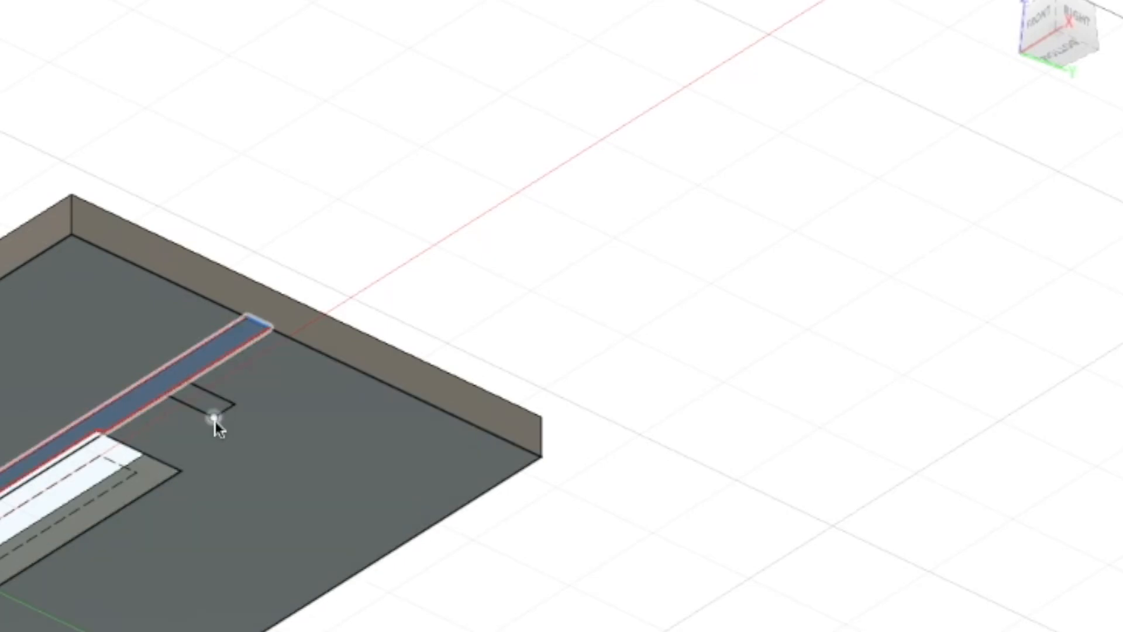
{"action": "left_click", "coordinate": [207, 405], "text": "shift"}
{"action": "key", "text": "e"}
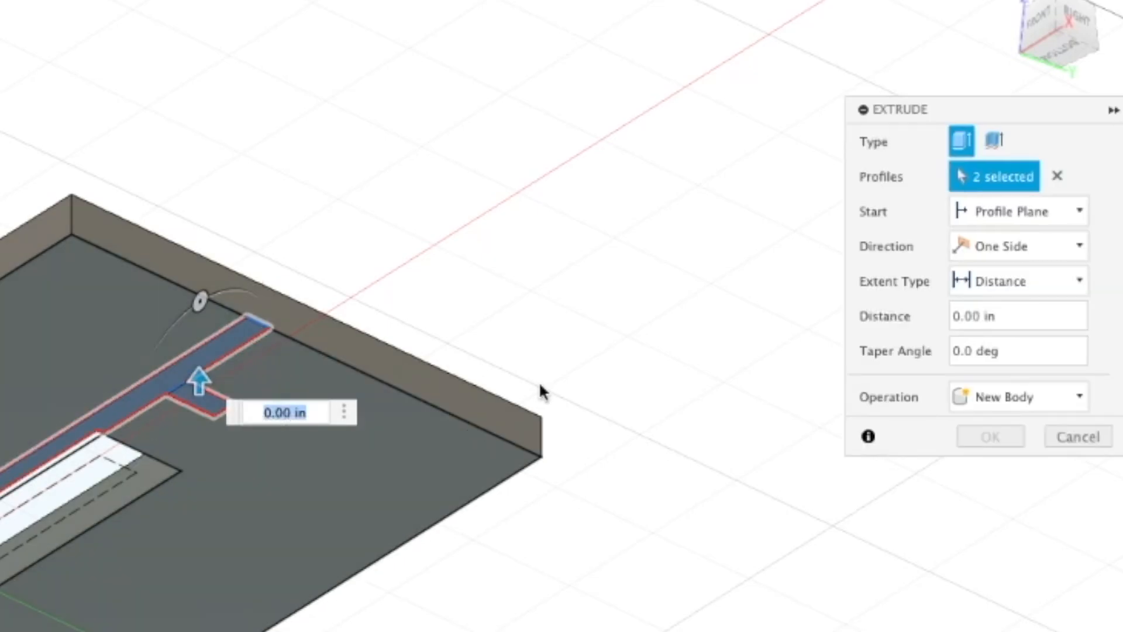
{"action": "key", "text": "BackSpace"}
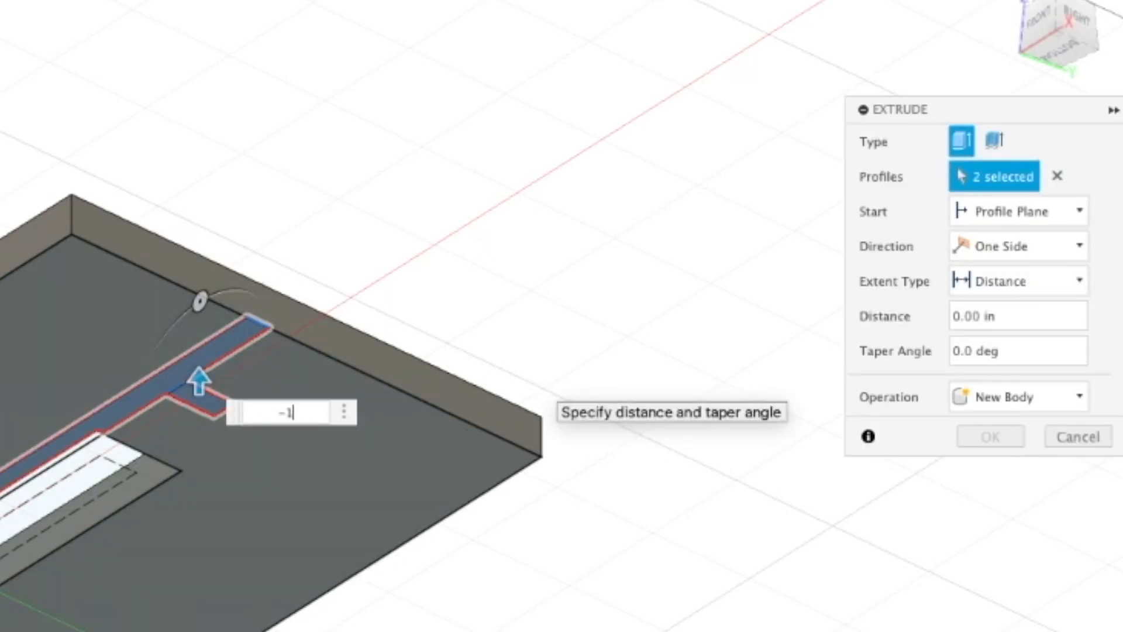
{"action": "type", "text": "-1"}
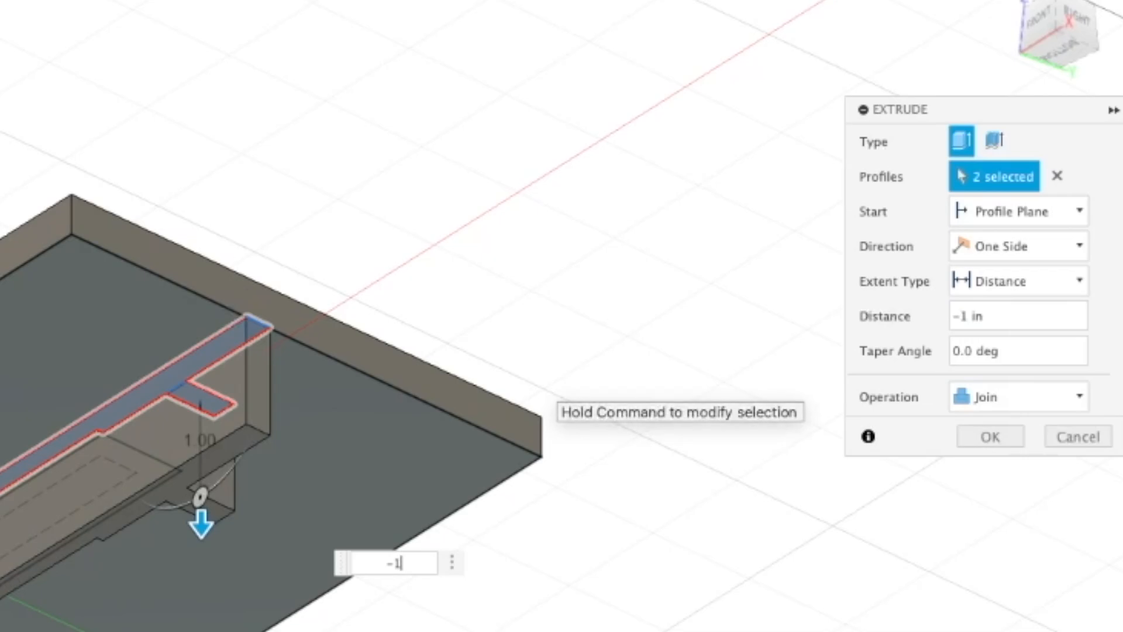
{"action": "key", "text": "Return"}
Open the design's parameters, place the resized dialog beside the model, and turn off automatic compute
{"action": "mouse_move", "coordinate": [980, 99]}
{"action": "left_mouse_down"}
{"action": "mouse_move", "coordinate": [947, 62]}
{"action": "mouse_move", "coordinate": [911, 100]}
{"action": "left_mouse_up"}
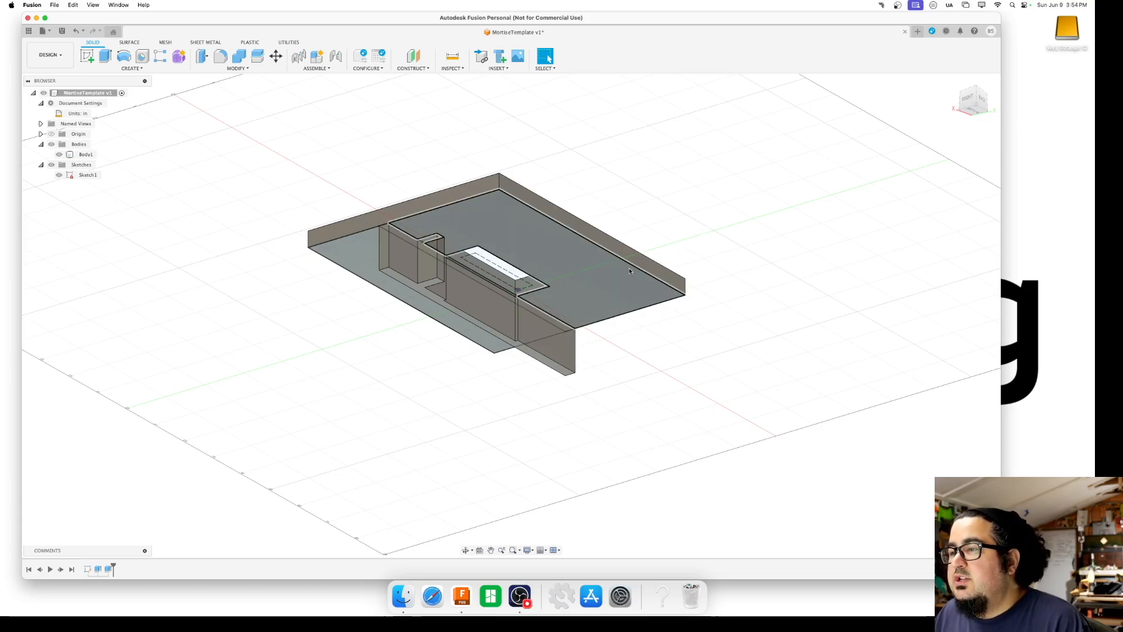
{"action": "mouse_move", "coordinate": [908, 130]}
{"action": "middle_mouse_down", "text": "shift"}
{"action": "mouse_move", "coordinate": [1011, 113]}
{"action": "mouse_move", "coordinate": [1048, 146]}
{"action": "mouse_move", "coordinate": [782, 115]}
{"action": "mouse_move", "coordinate": [937, 89]}
{"action": "middle_mouse_up", "text": "shift"}
{"action": "mouse_move", "coordinate": [943, 89]}
{"action": "middle_mouse_down", "text": "shift"}
{"action": "mouse_move", "coordinate": [890, 152]}
{"action": "mouse_move", "coordinate": [967, 109]}
{"action": "mouse_move", "coordinate": [953, 100]}
{"action": "middle_mouse_up", "text": "shift"}
{"action": "middle_click_drag", "start_coordinate": [817, 172], "coordinate": [1001, 167]}
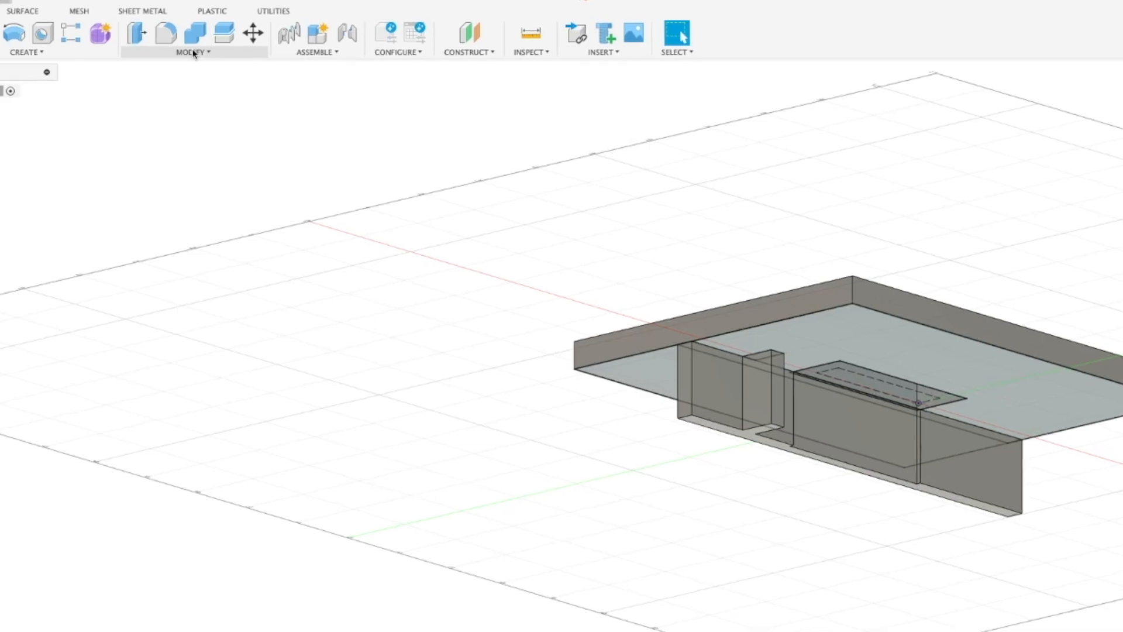
{"action": "left_click", "coordinate": [193, 53]}
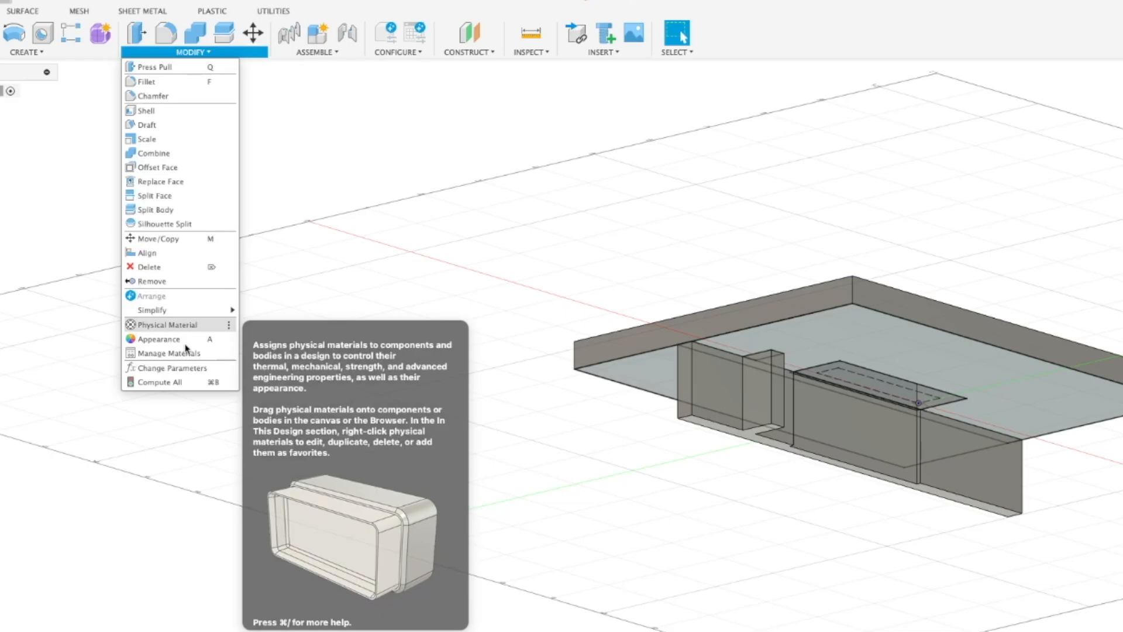
{"action": "left_click", "coordinate": [186, 369]}
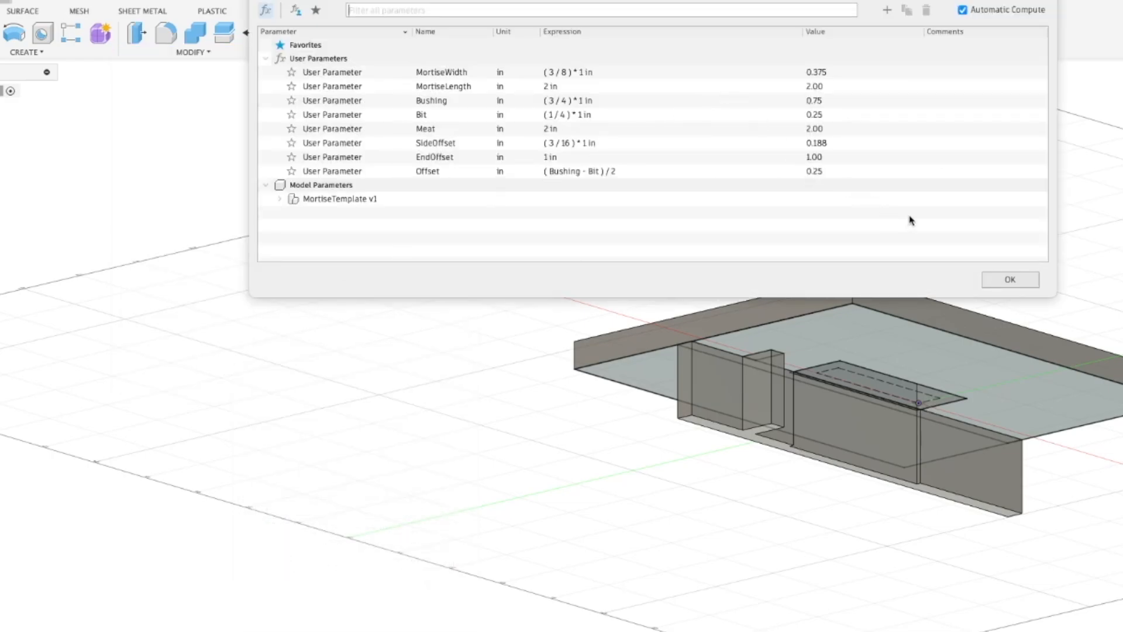
{"action": "left_click_drag", "start_coordinate": [1054, 296], "coordinate": [801, 409]}
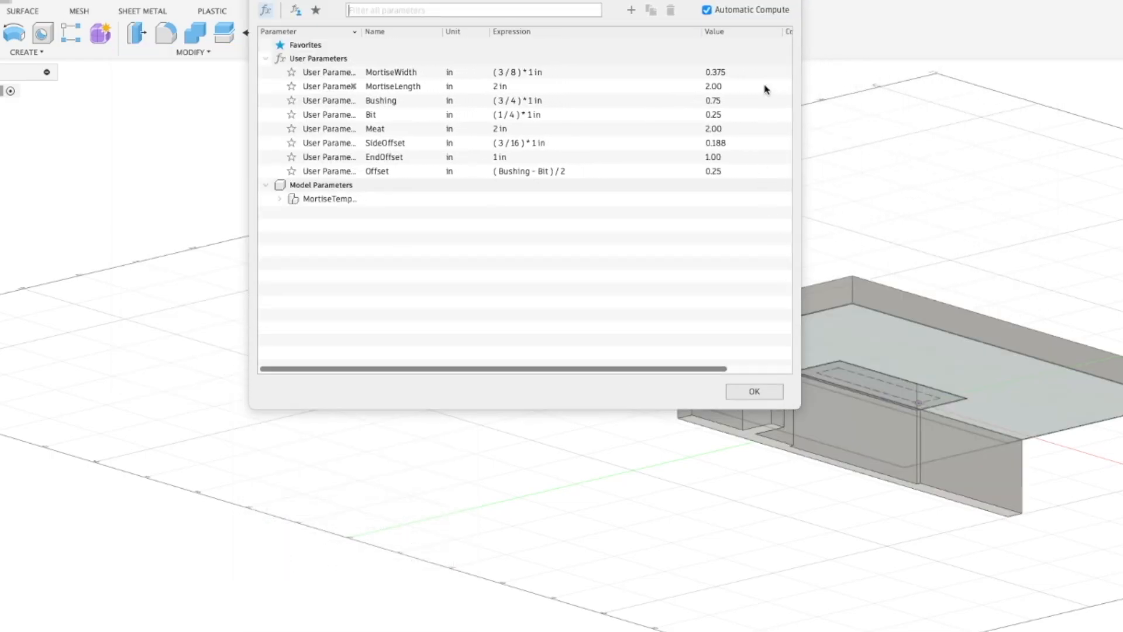
{"action": "left_click_drag", "start_coordinate": [744, 0], "coordinate": [494, 90]}
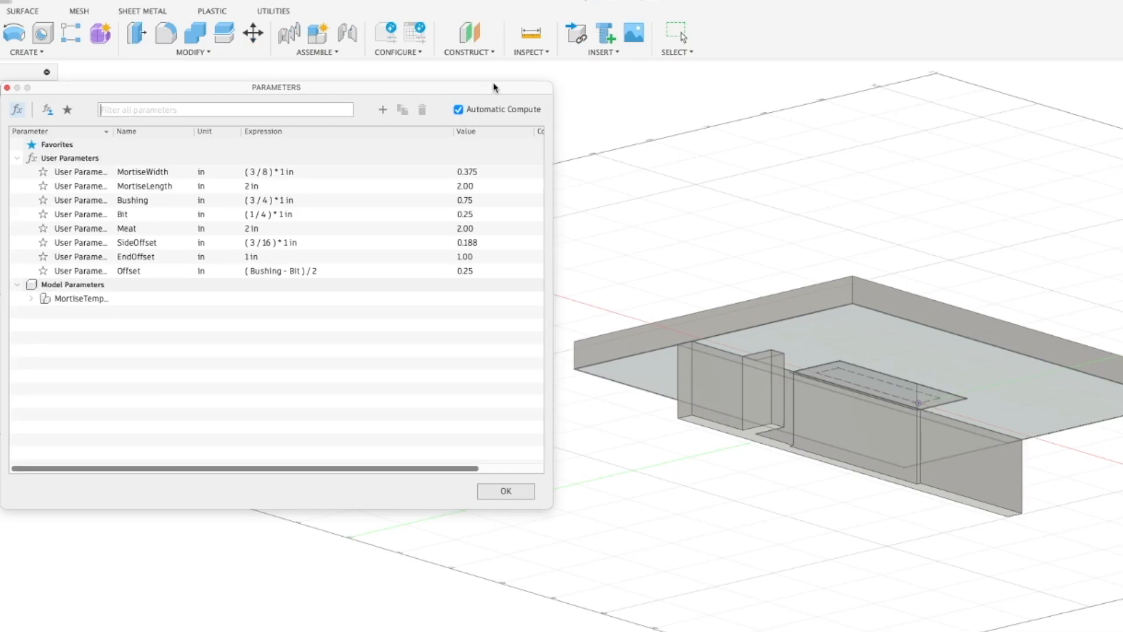
{"action": "left_click", "coordinate": [458, 109]}
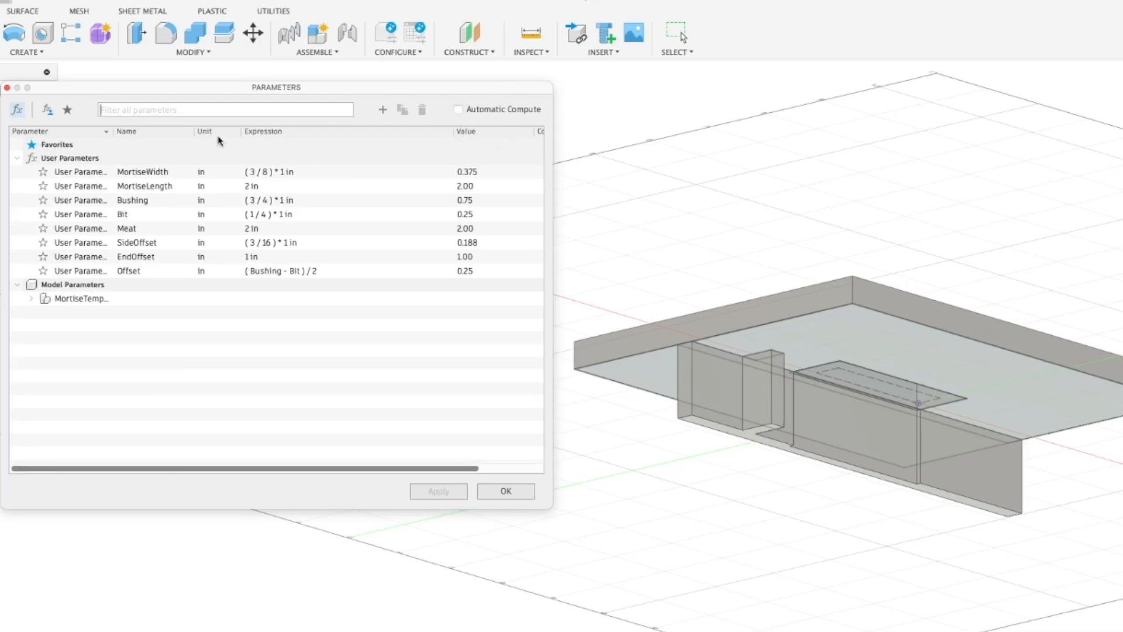
Set the MortiseWidth parameter to 7/8 in and the MortiseLength parameter to 3 in
{"action": "left_click", "coordinate": [259, 171]}
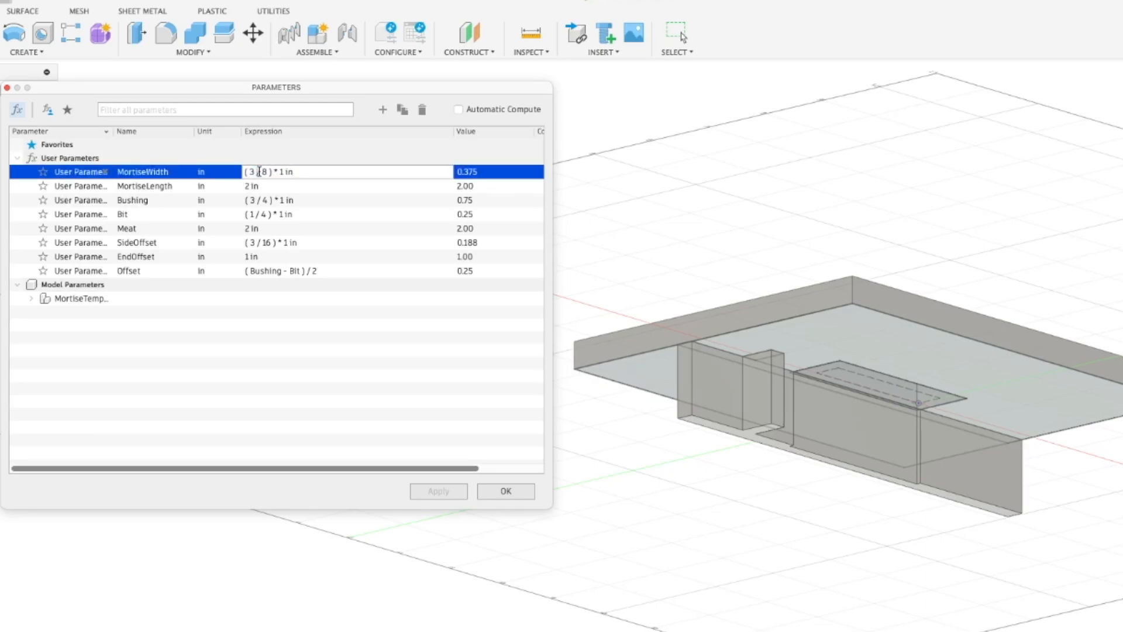
{"action": "triple_click", "coordinate": [259, 171]}
{"action": "type", "text": "7/8"}
{"action": "key", "text": "Tab"}
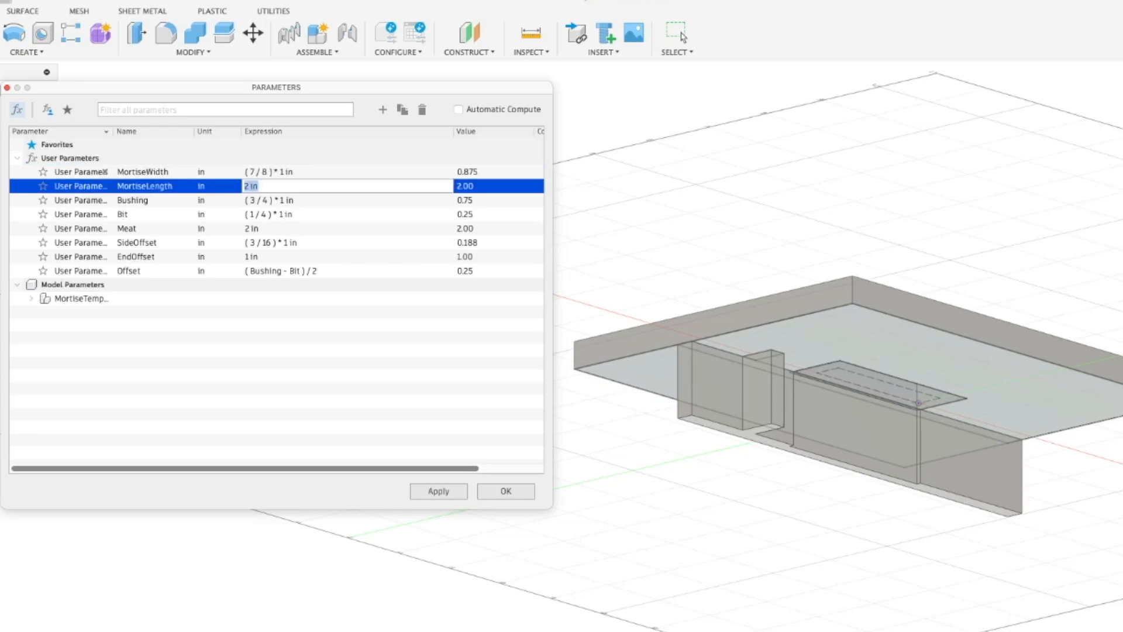
{"action": "type", "text": "3"}
{"action": "key", "text": "Tab"}
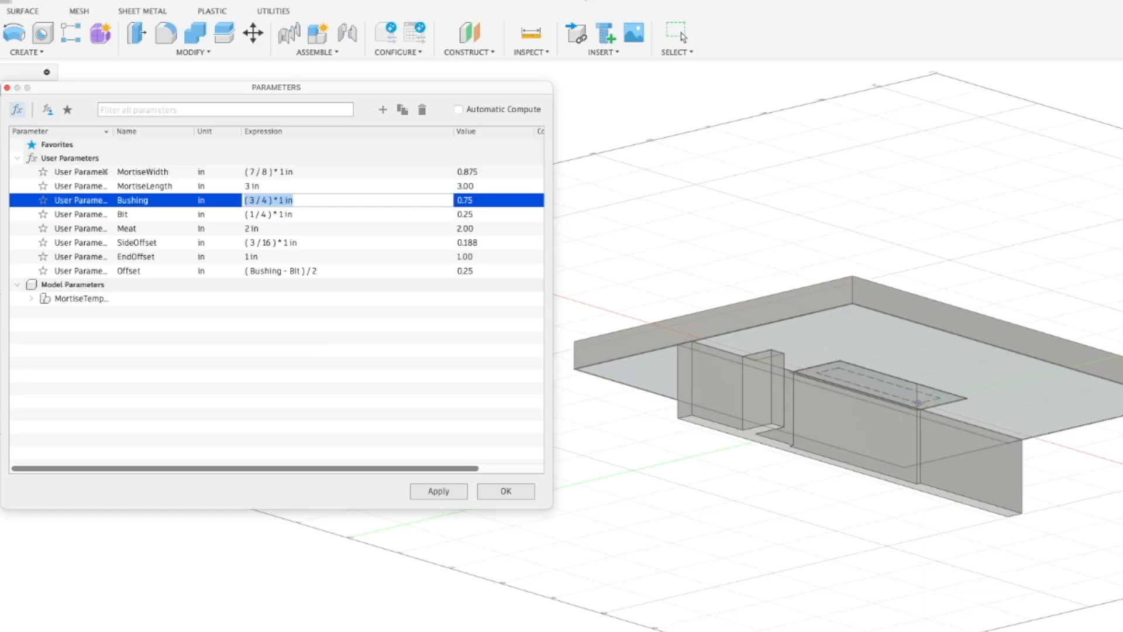
Set SideOffset to 1 in and EndOffset to 3/4 in, and apply the parameter changes to the model
{"action": "key", "text": "Tab"}
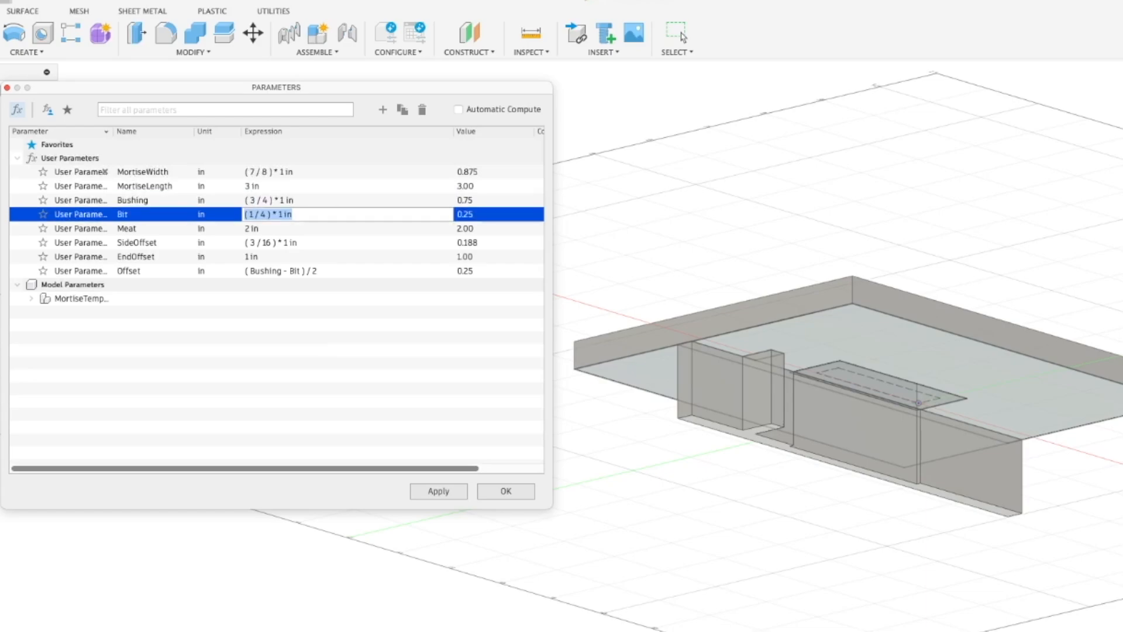
{"action": "key", "text": "Tab"}
{"action": "key", "text": "Tab"}
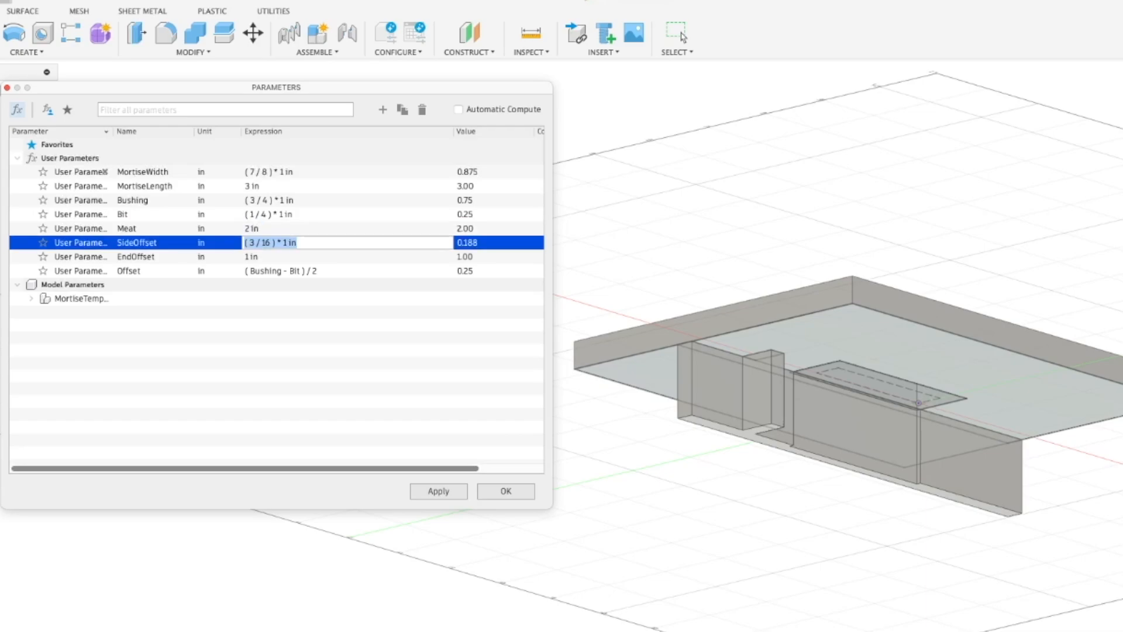
{"action": "type", "text": "1"}
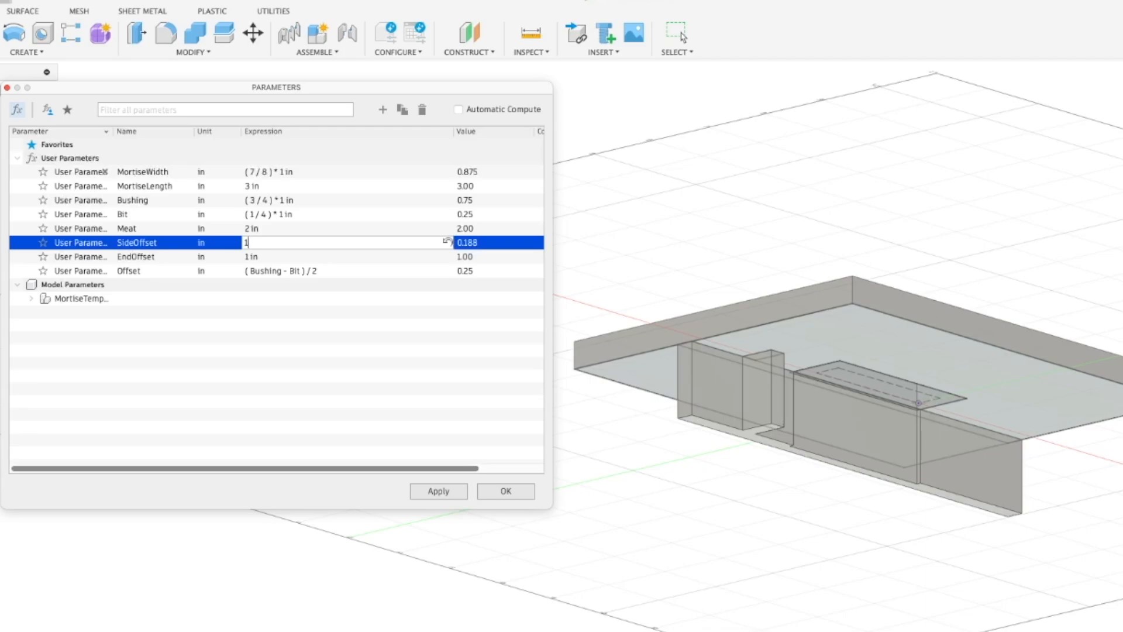
{"action": "key", "text": "Tab"}
{"action": "type", "text": "3/4"}
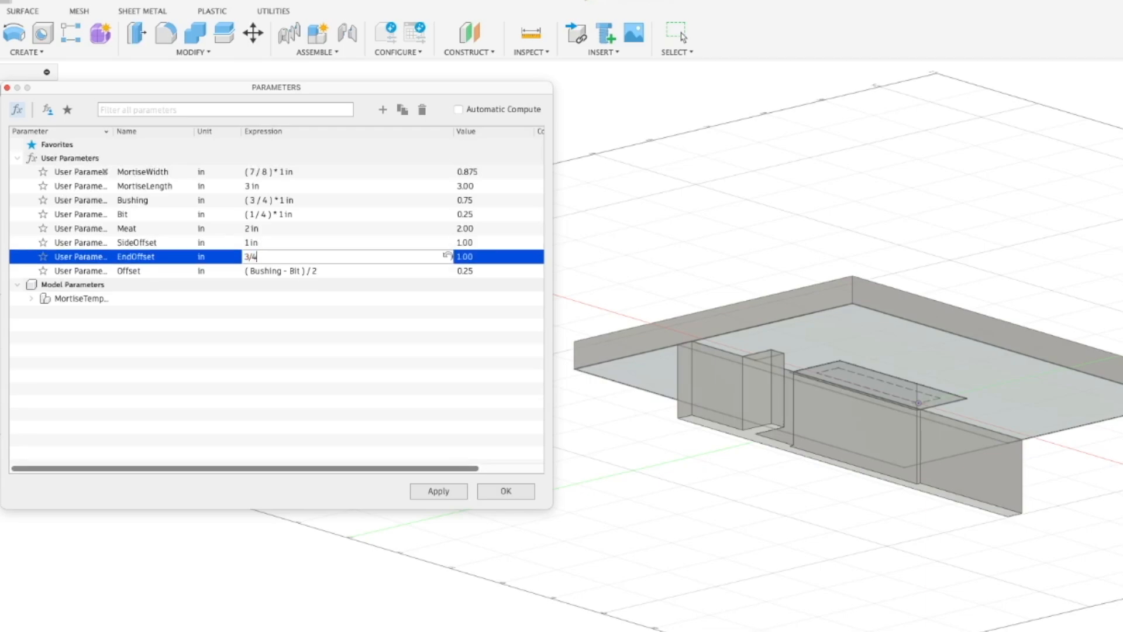
{"action": "left_click", "coordinate": [506, 491]}
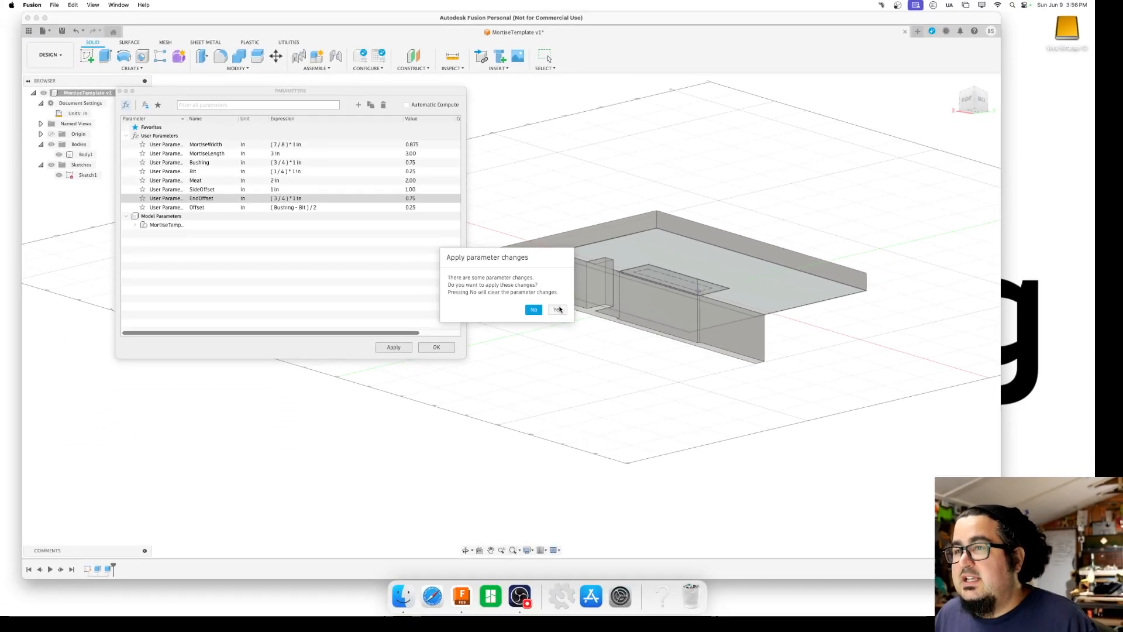
{"action": "left_click", "coordinate": [557, 310]}
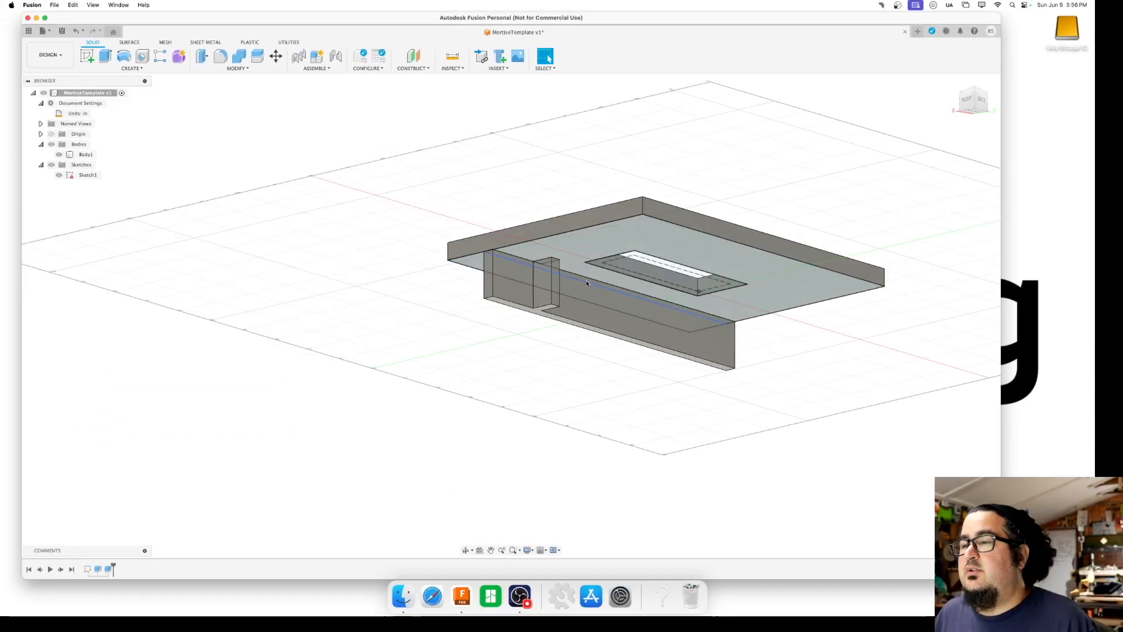
Open the design's parameters and set MortiseWidth to 3/8 in and MortiseLength to 2 in
{"action": "mouse_move", "coordinate": [966, 101]}
{"action": "left_mouse_down"}
{"action": "mouse_move", "coordinate": [948, 46]}
{"action": "mouse_move", "coordinate": [911, 68]}
{"action": "left_mouse_up"}
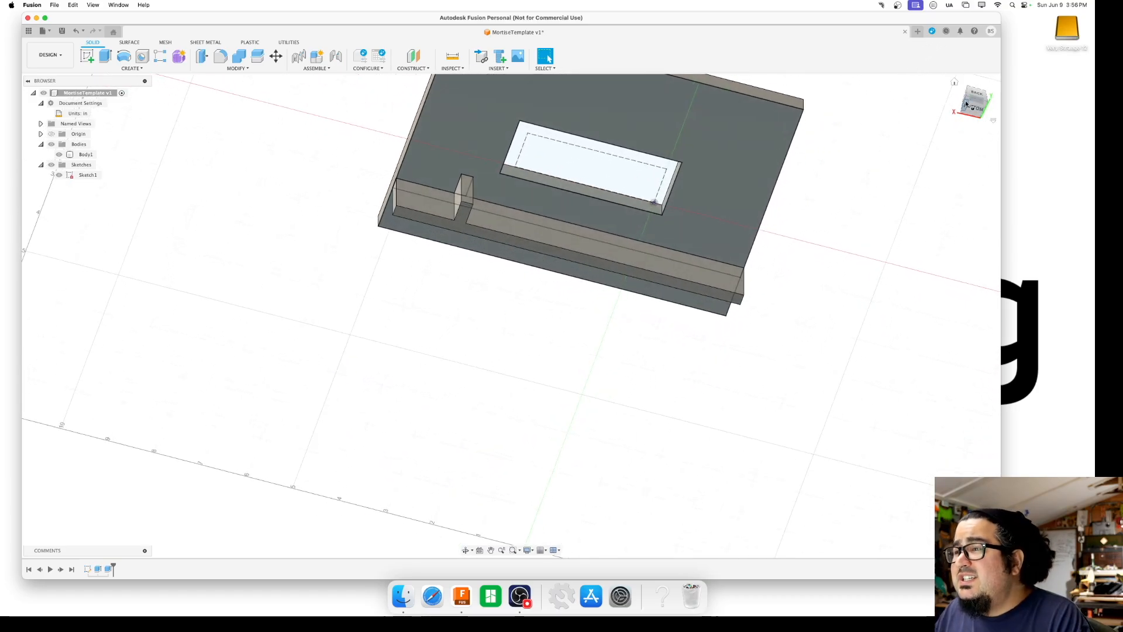
{"action": "middle_click_drag", "start_coordinate": [824, 207], "coordinate": [826, 319]}
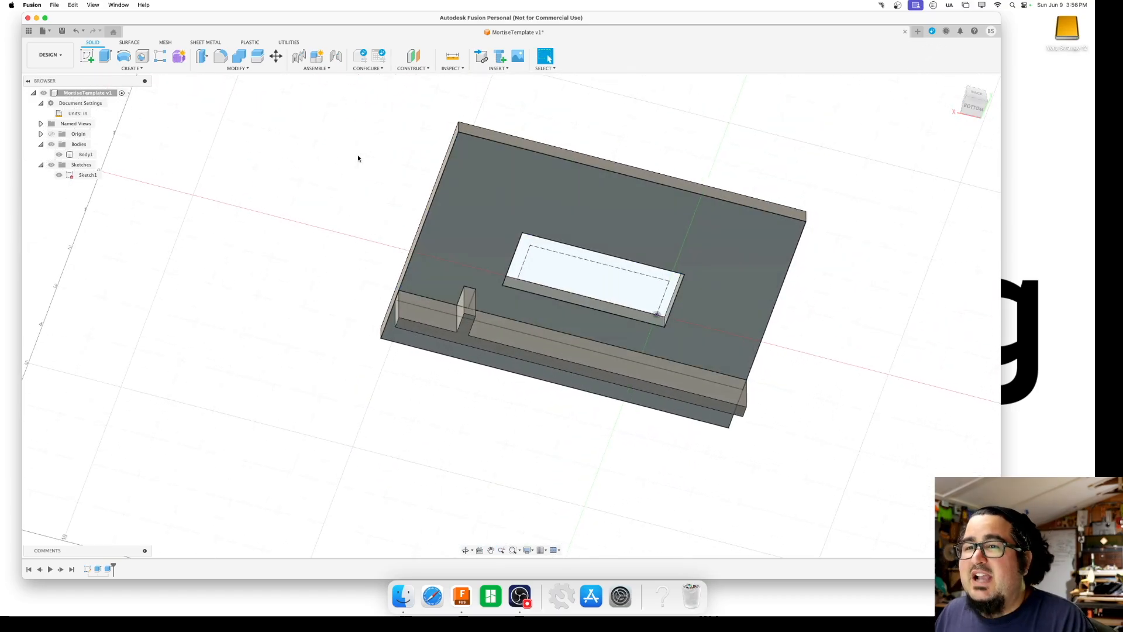
{"action": "left_click", "coordinate": [237, 68]}
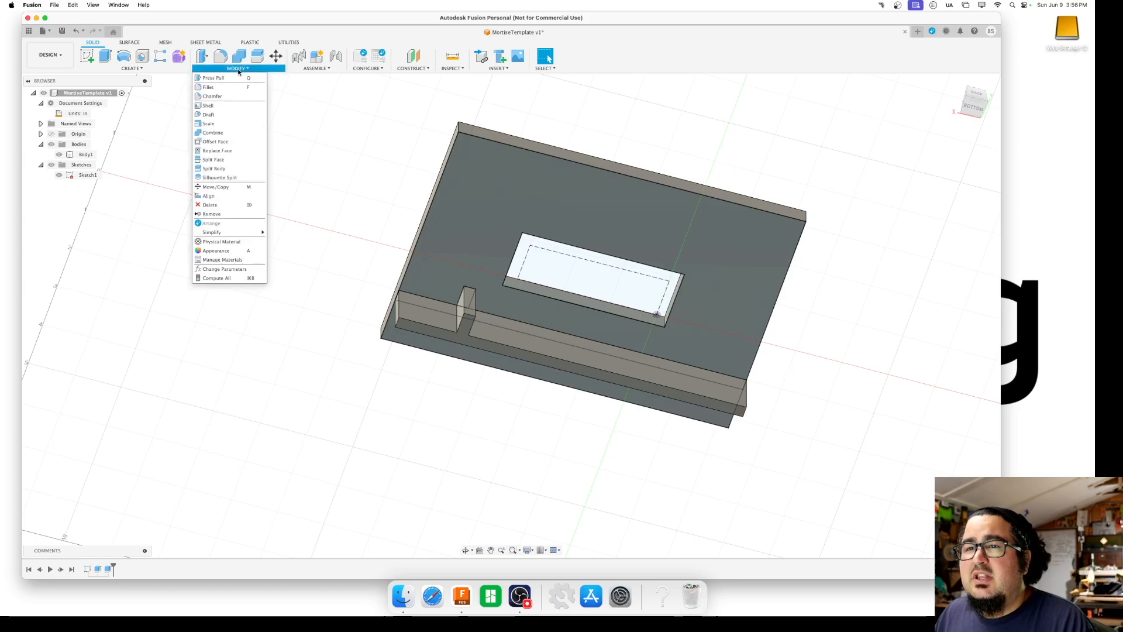
{"action": "left_click", "coordinate": [226, 269]}
{"action": "left_click_drag", "start_coordinate": [408, 92], "coordinate": [348, 95]}
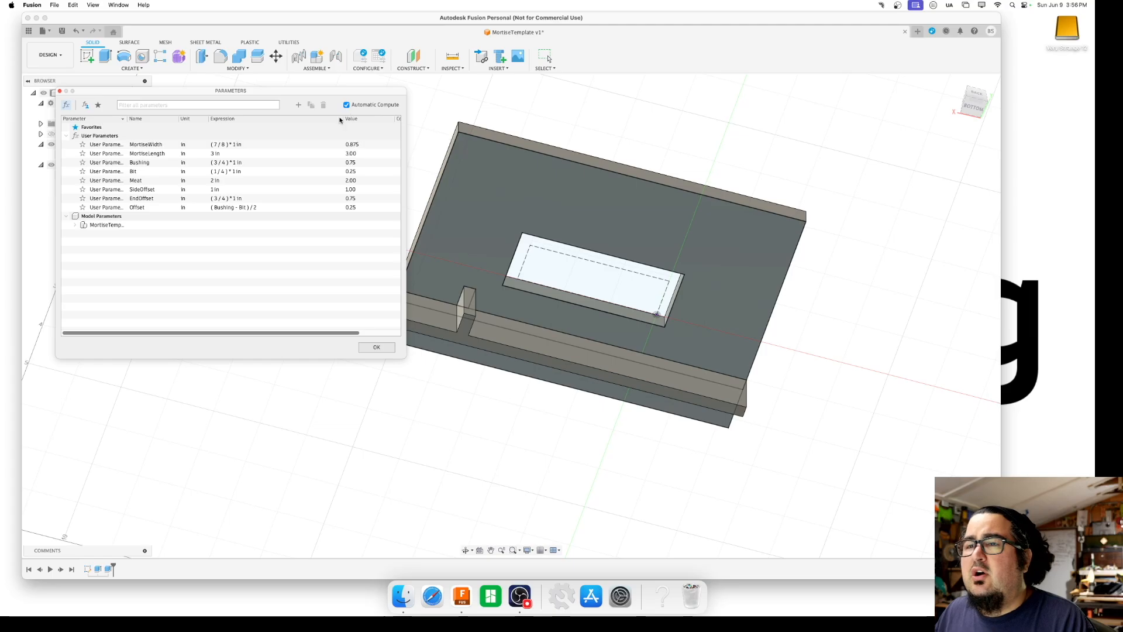
{"action": "left_click", "coordinate": [219, 144]}
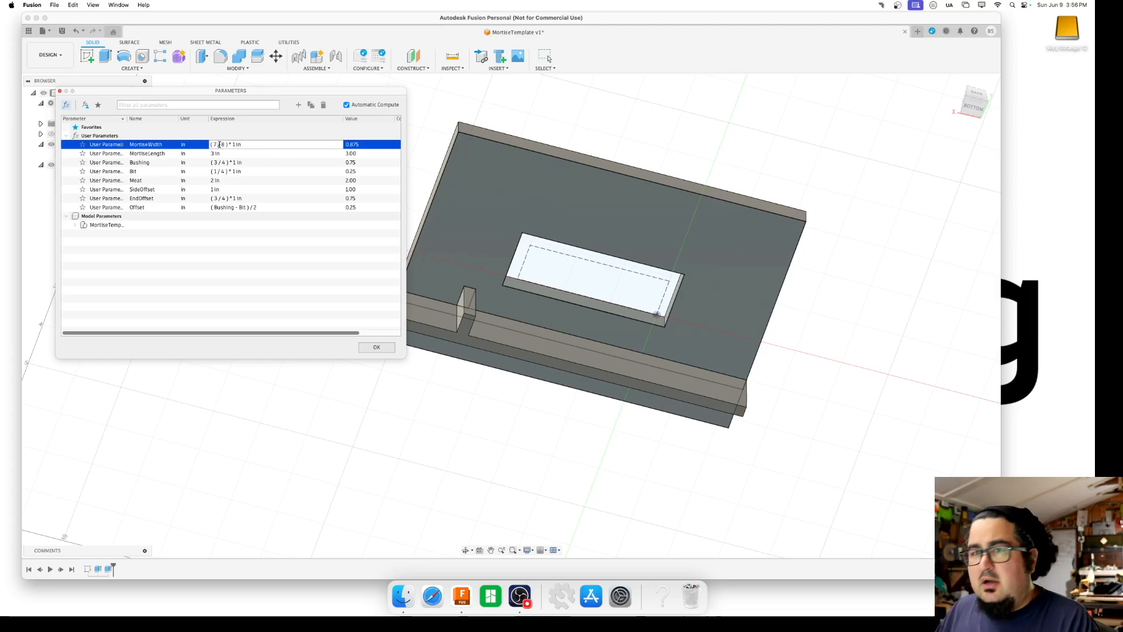
{"action": "triple_click", "coordinate": [219, 143]}
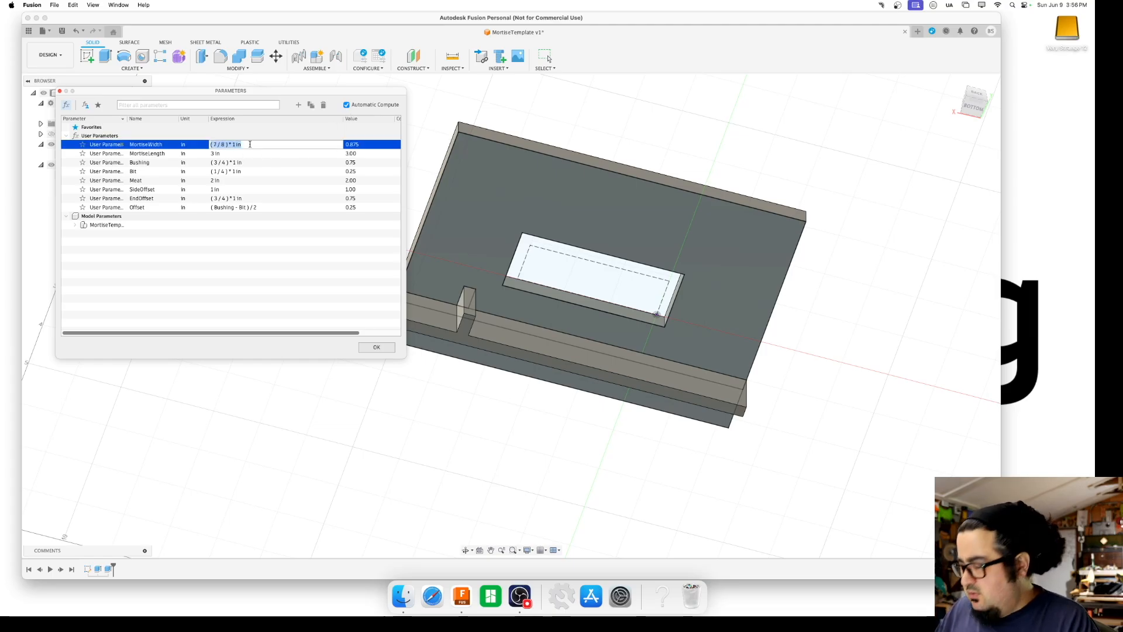
{"action": "type", "text": "3/8"}
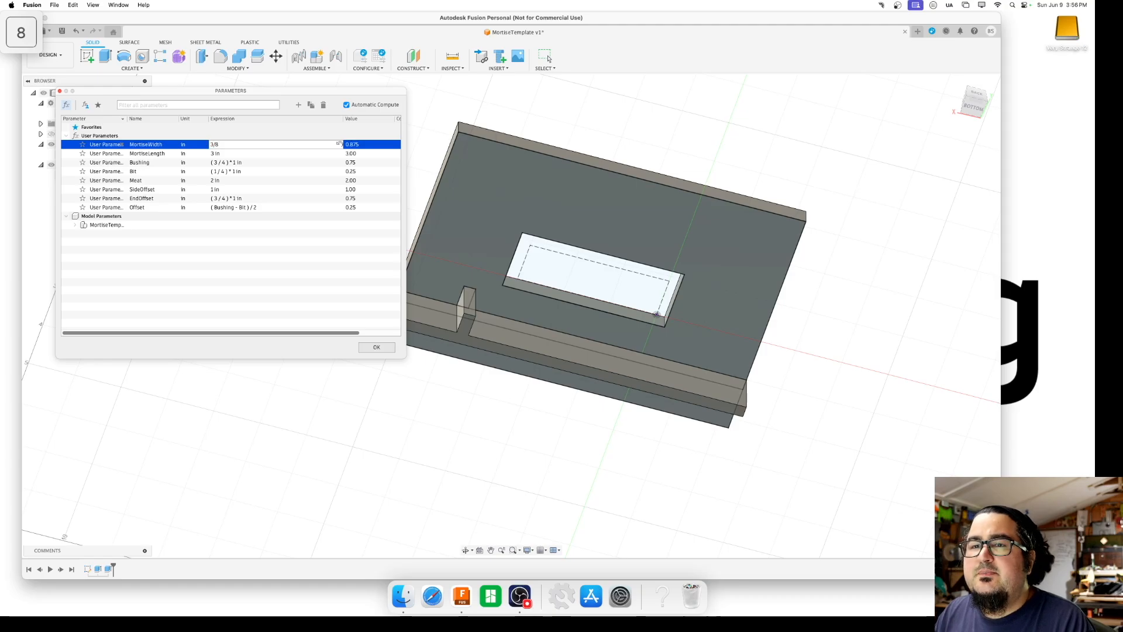
{"action": "key", "text": "Tab"}
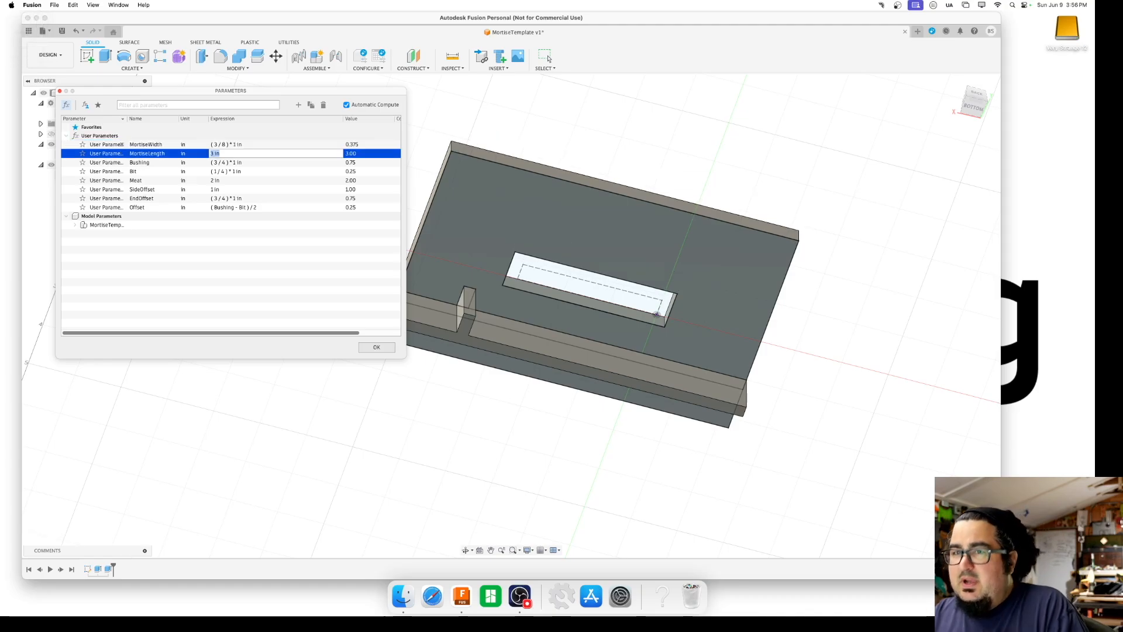
{"action": "type", "text": "2"}
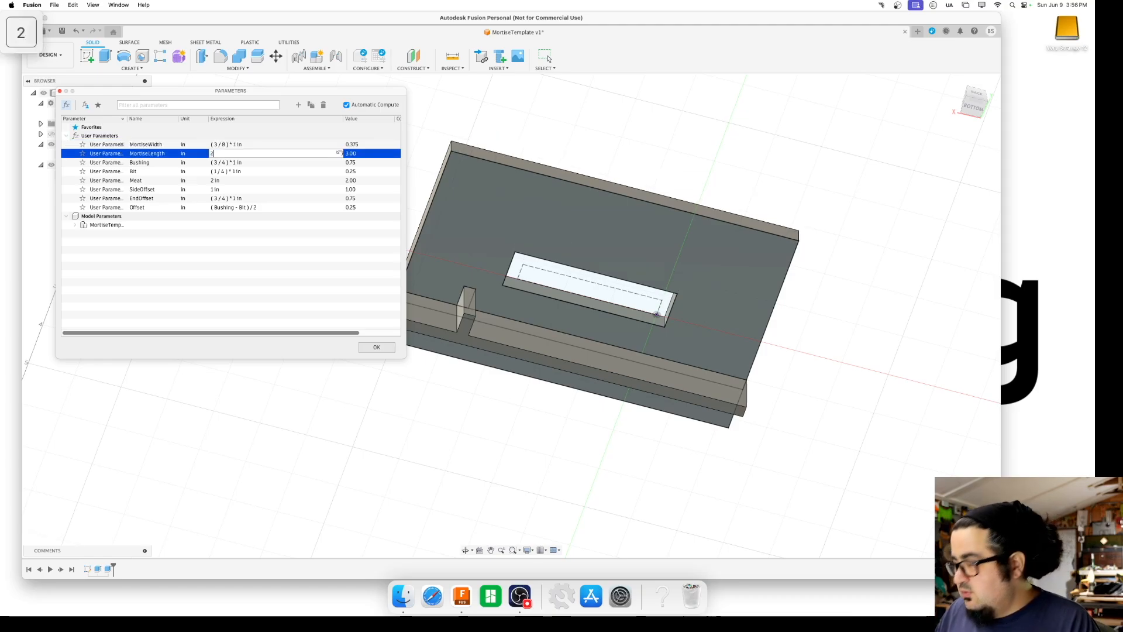
{"action": "key", "text": "Tab"}
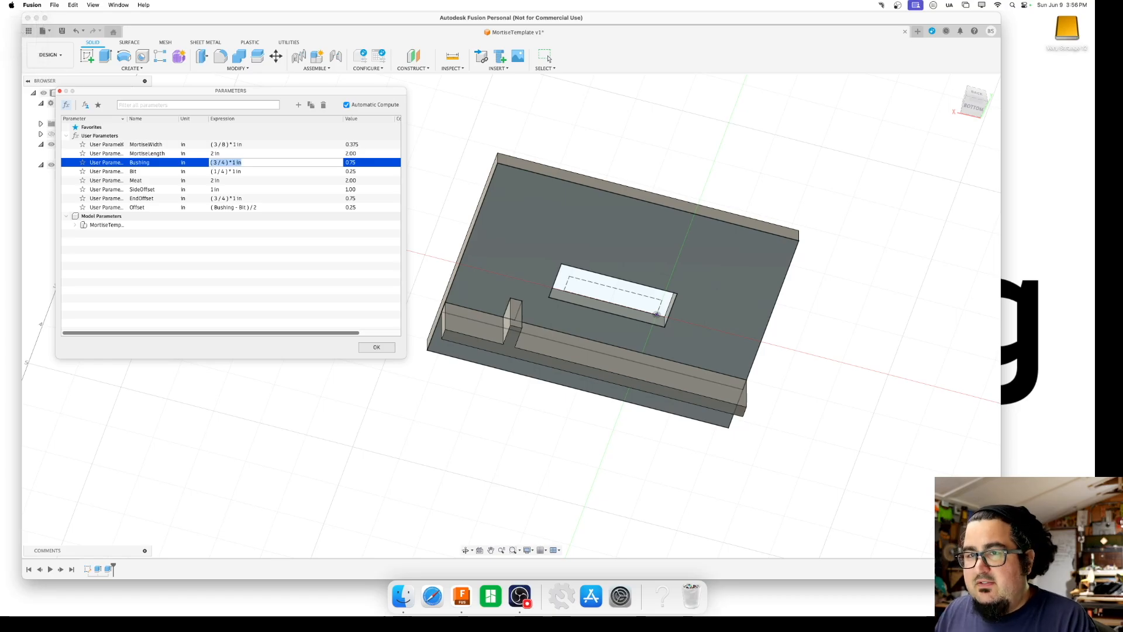
Set the SideOffset parameter to 3/16 in and EndOffset to 3/4 in, and accept the parameter changes
{"action": "key", "text": "Tab"}
{"action": "key", "text": "Tab"}
{"action": "key", "text": "Tab"}
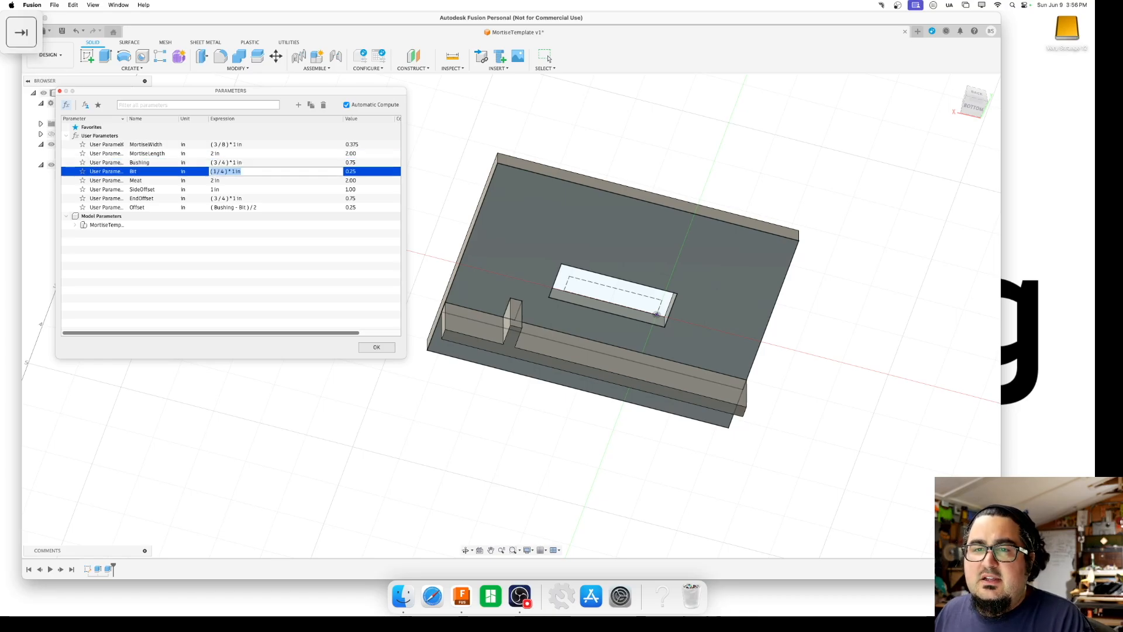
{"action": "type", "text": "3/16"}
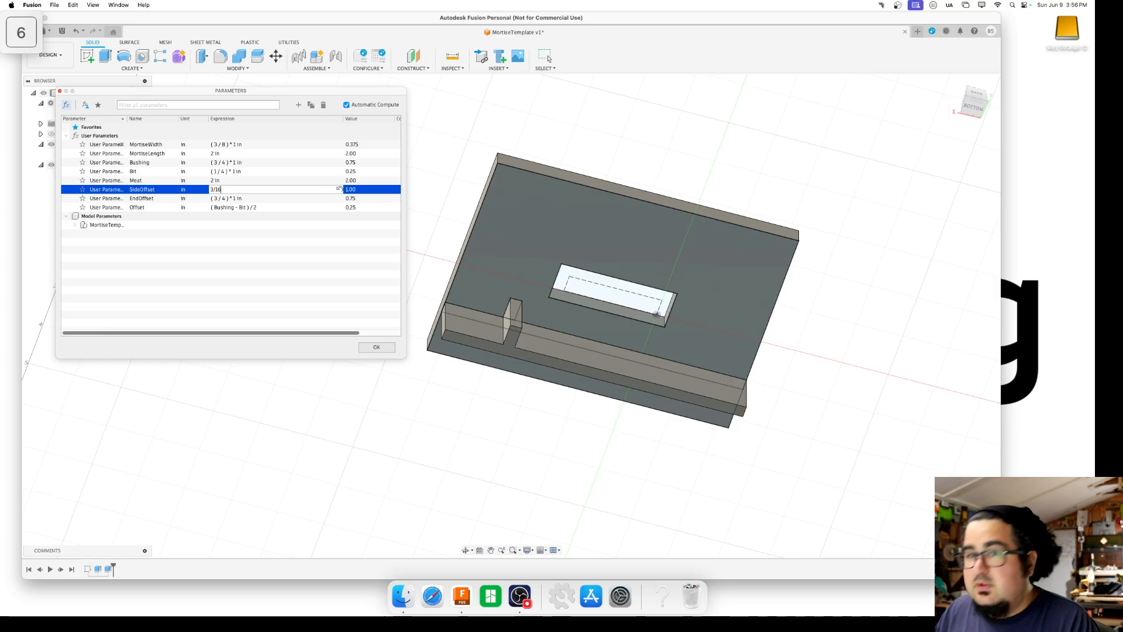
{"action": "key", "text": "Tab"}
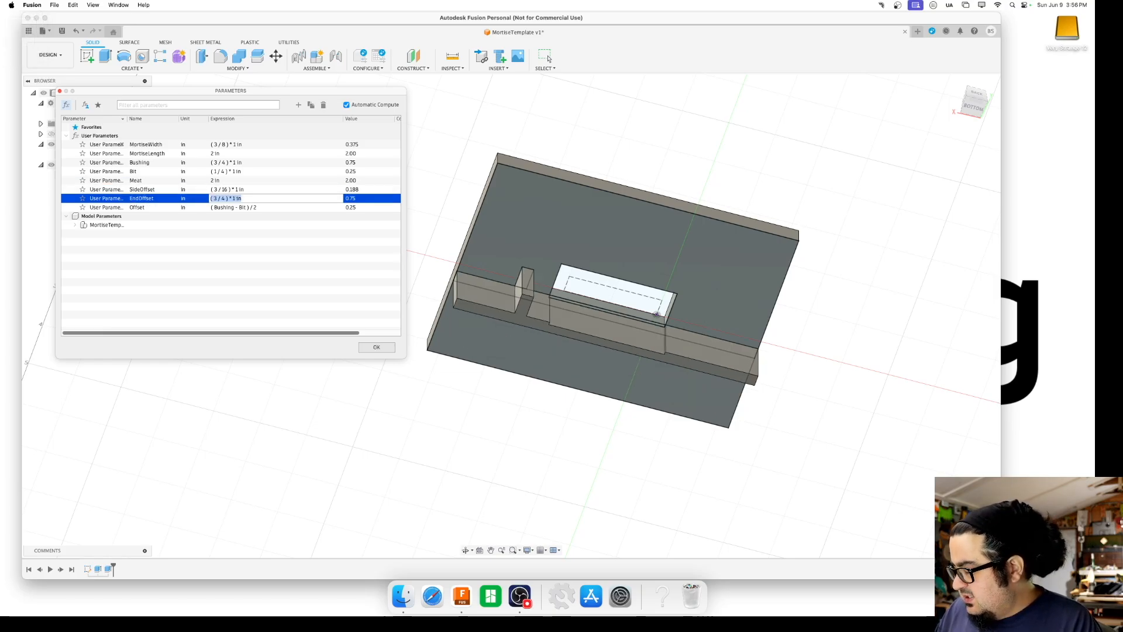
{"action": "type", "text": "3/4"}
{"action": "key", "text": "Return"}
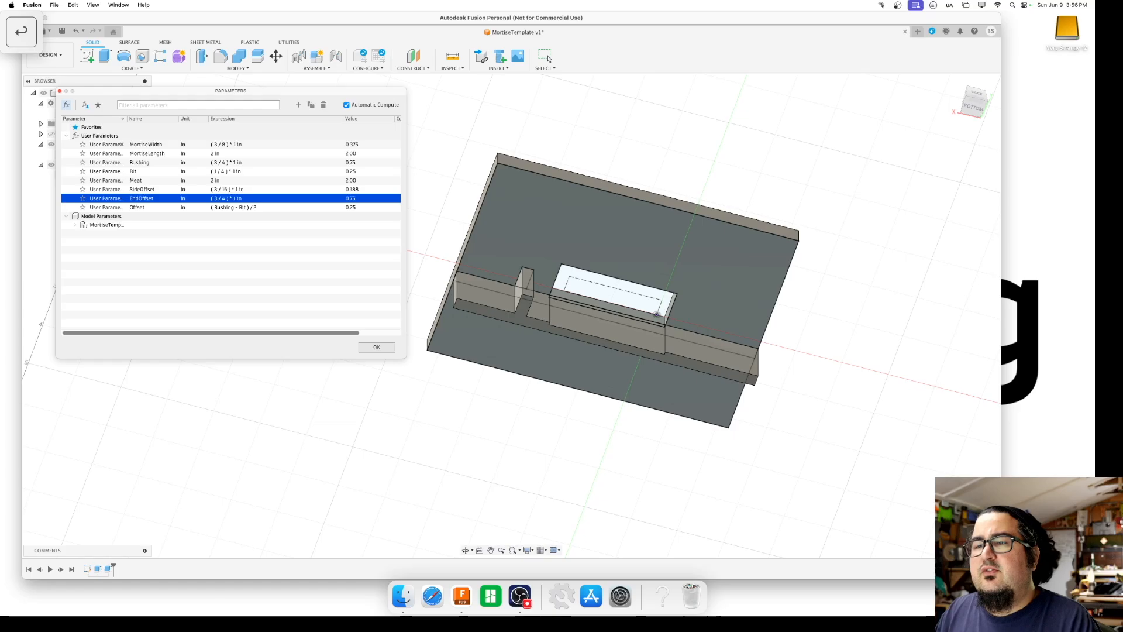
{"action": "left_click", "coordinate": [377, 347]}
Send the template to Bambu Studio for 3D printing as a binary STL in millimetres with medium refinement
{"action": "mouse_move", "coordinate": [971, 108]}
{"action": "left_mouse_down"}
{"action": "mouse_move", "coordinate": [972, 25]}
{"action": "mouse_move", "coordinate": [853, 40]}
{"action": "mouse_move", "coordinate": [724, 21]}
{"action": "left_mouse_up"}
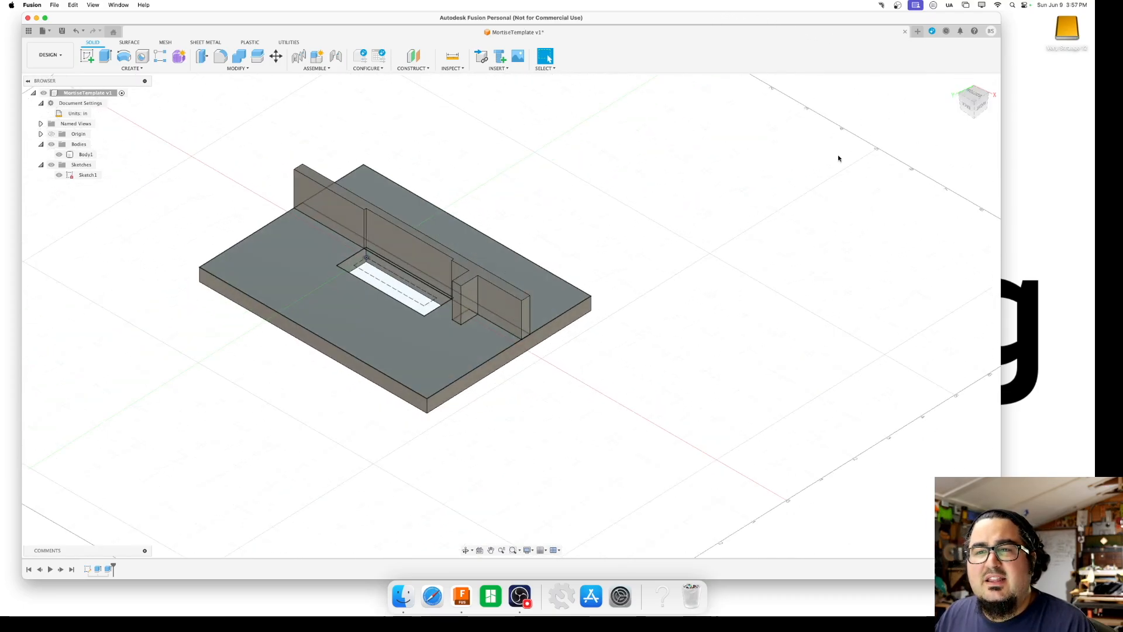
{"action": "left_click", "coordinate": [338, 249]}
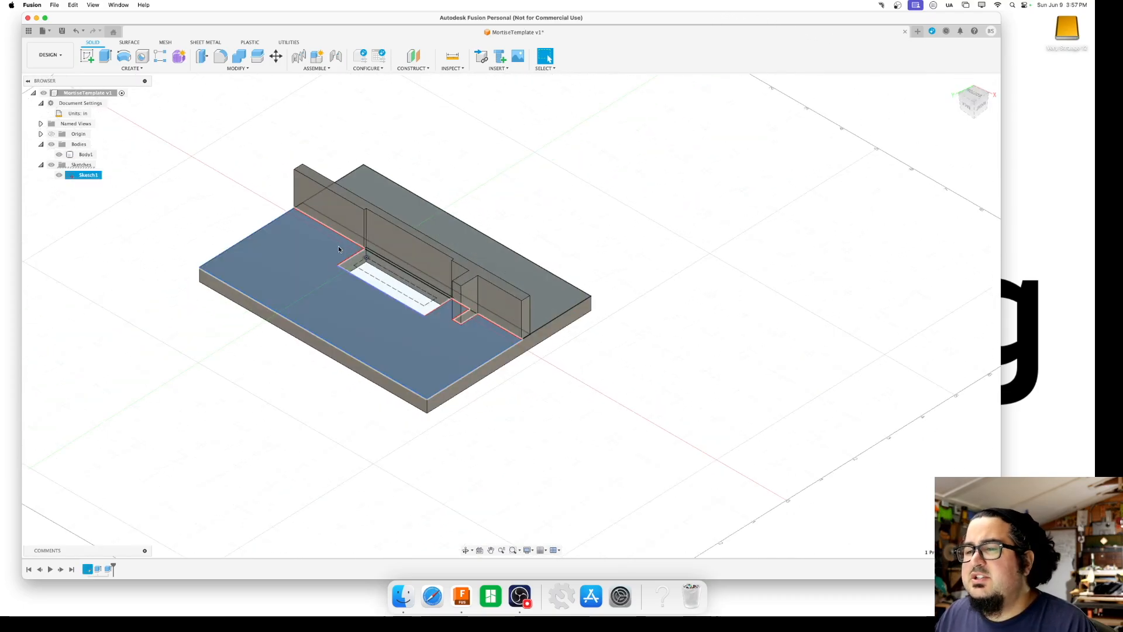
{"action": "left_click", "coordinate": [52, 5]}
{"action": "left_click", "coordinate": [100, 129]}
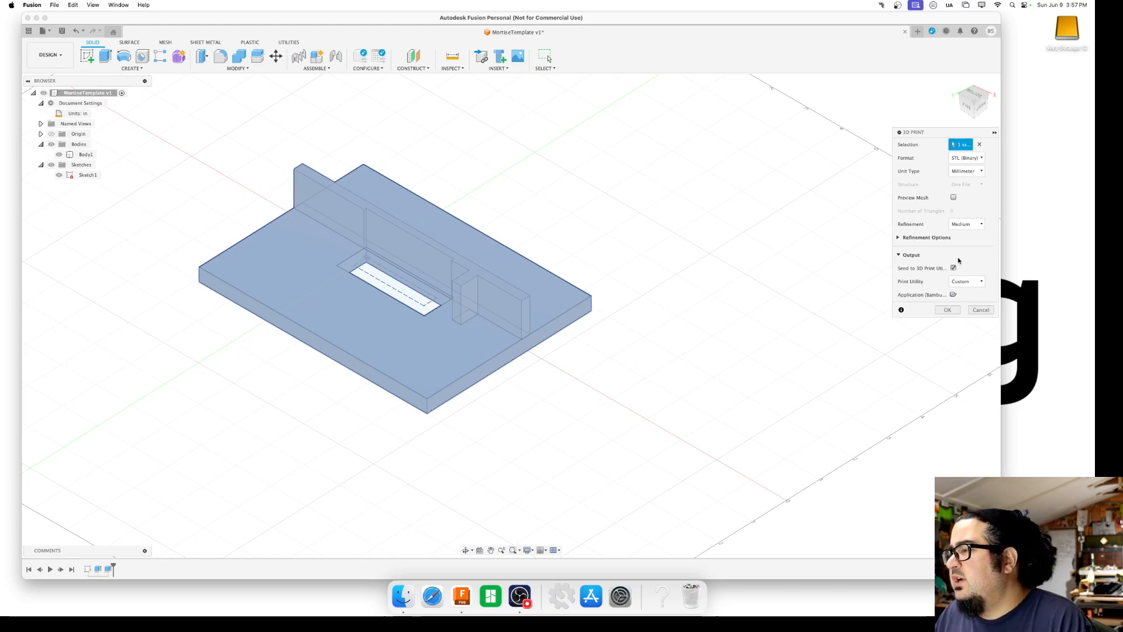
{"action": "left_click", "coordinate": [948, 309]}
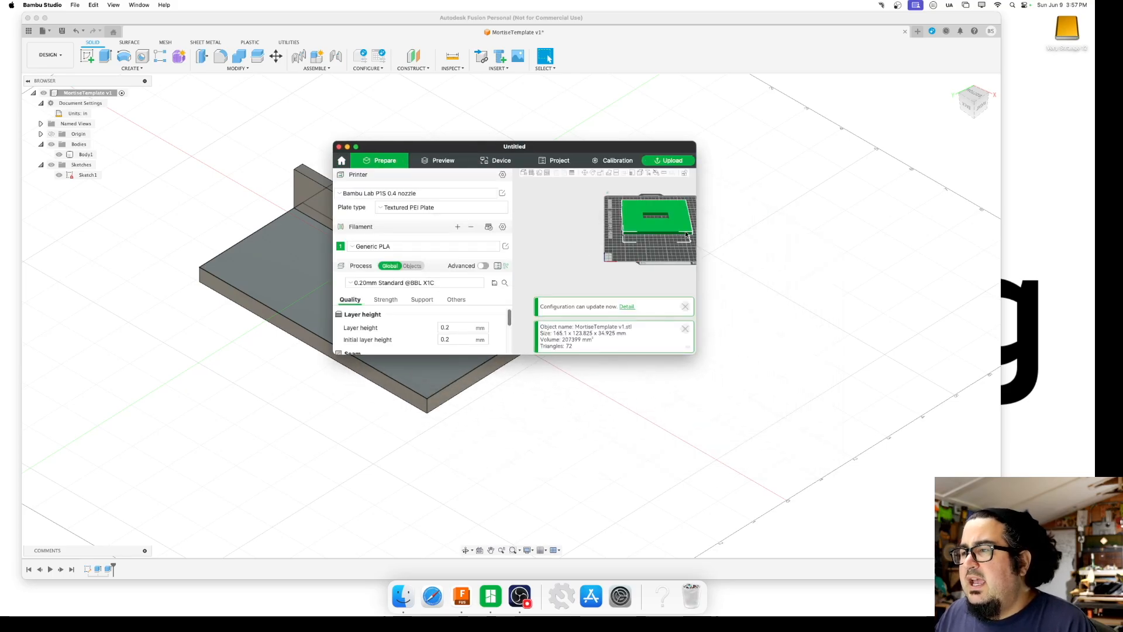
Enlarge the Bambu Studio window and lay the template on its flat plate face so the fences point upward
{"action": "left_click_drag", "start_coordinate": [695, 351], "coordinate": [825, 426]}
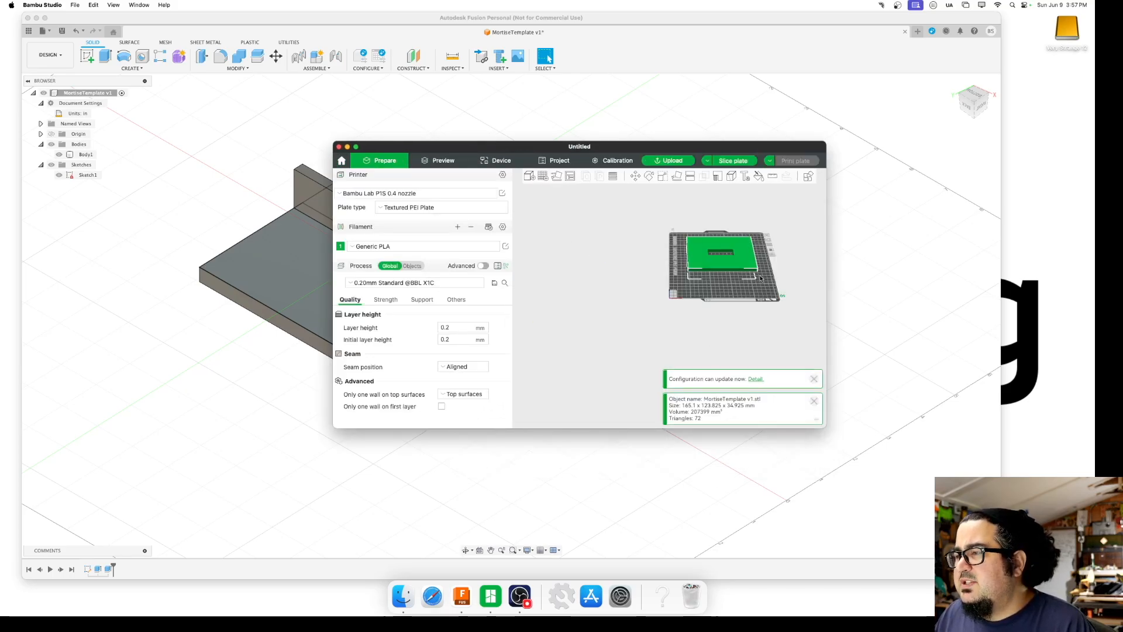
{"action": "left_click", "coordinate": [682, 177]}
{"action": "left_click", "coordinate": [746, 256]}
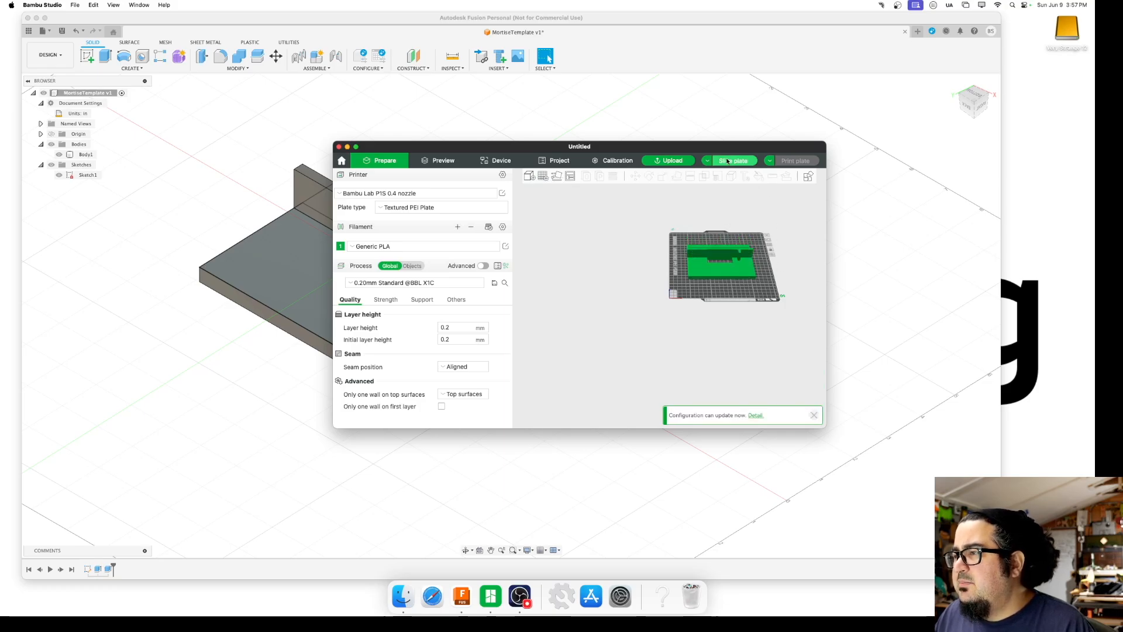
Slice the plate and send the print job to the P1S printer with bed leveling and timelapse enabled
{"action": "left_click_drag", "start_coordinate": [772, 296], "coordinate": [745, 290]}
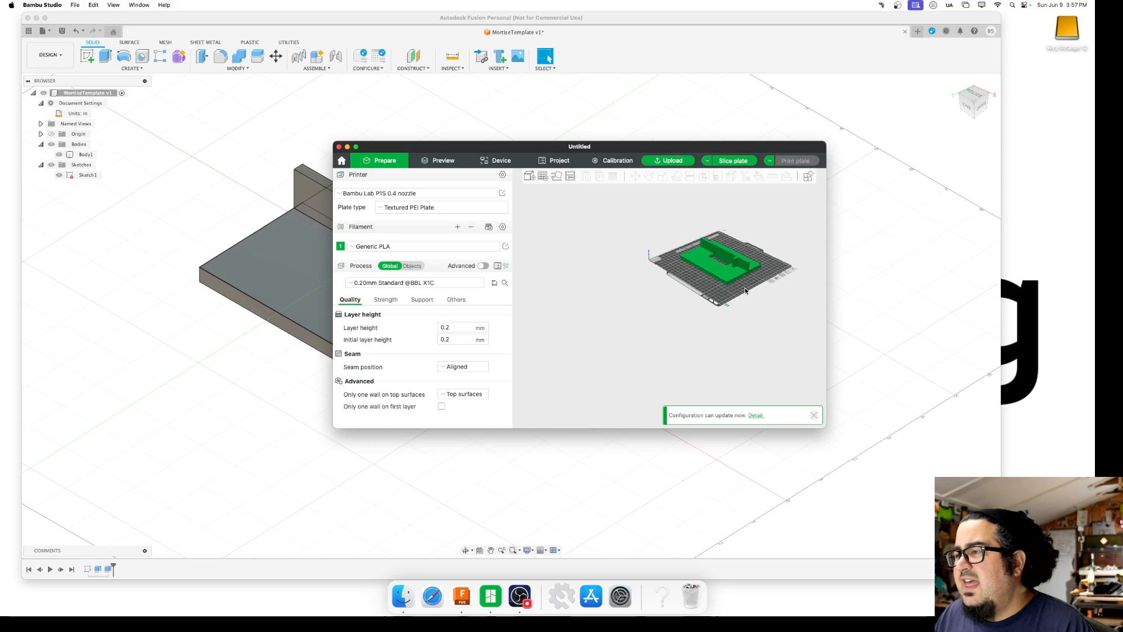
{"action": "left_click", "coordinate": [732, 161]}
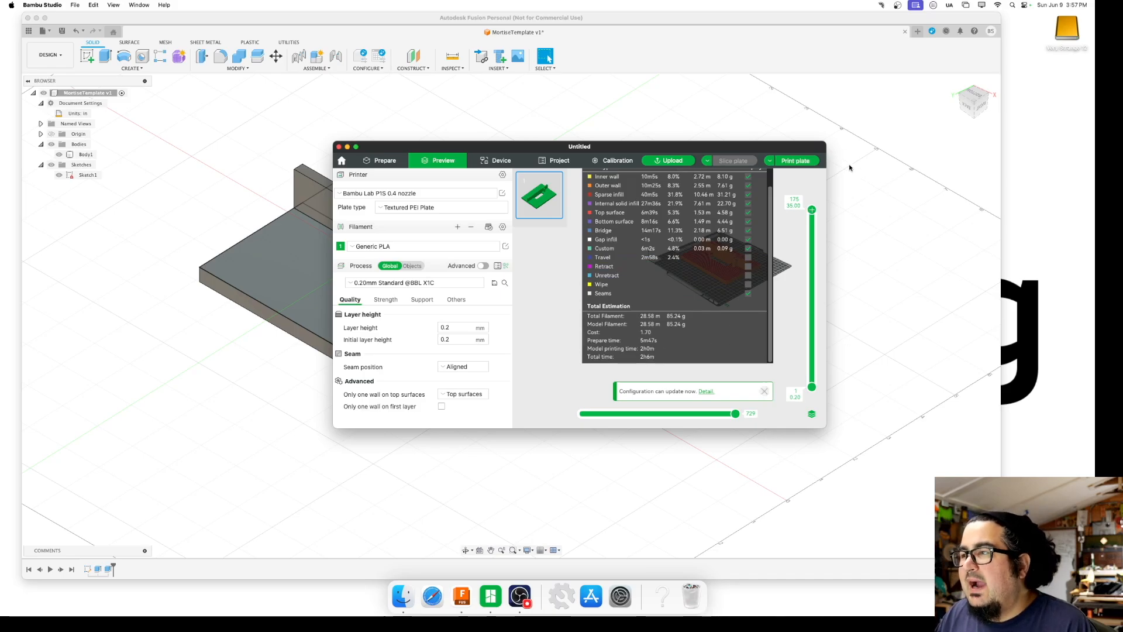
{"action": "left_click", "coordinate": [794, 161]}
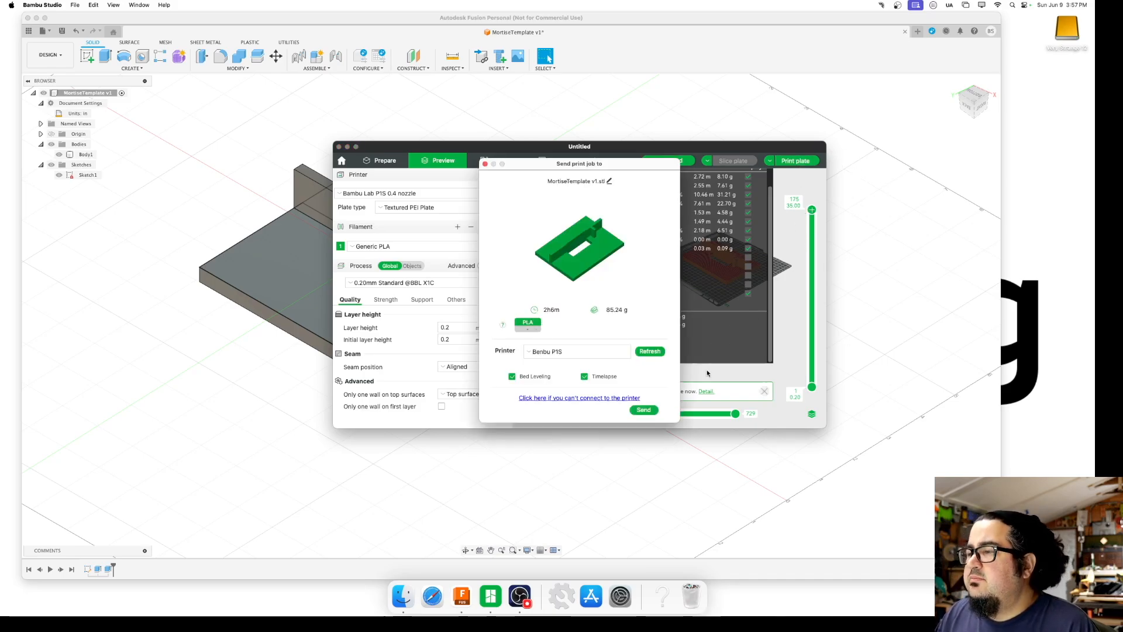
{"action": "left_click", "coordinate": [644, 409]}
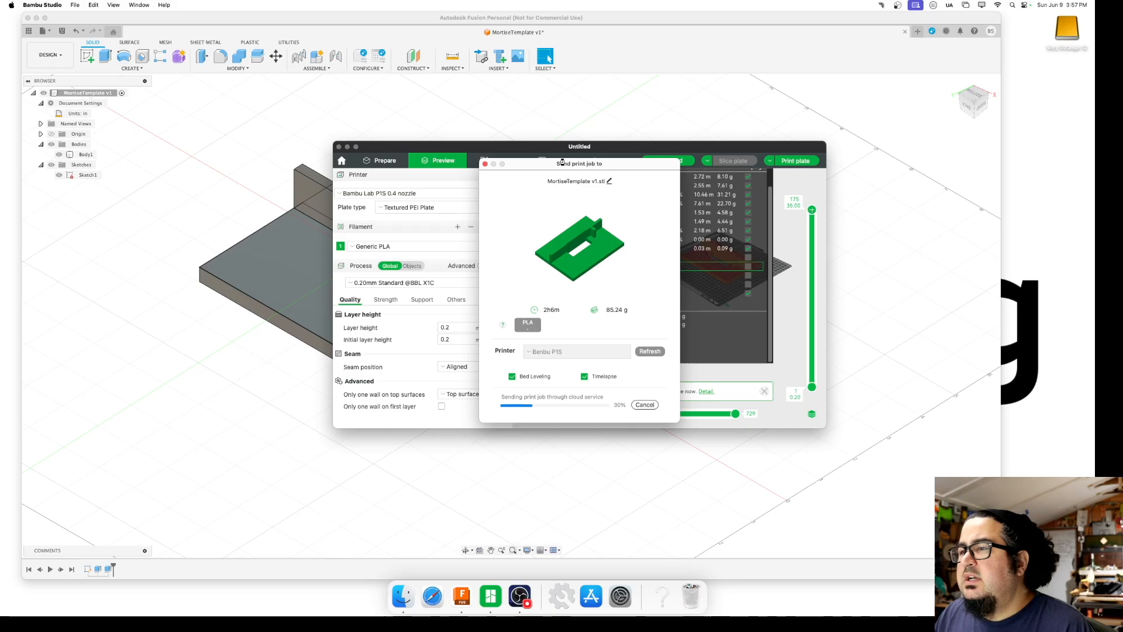